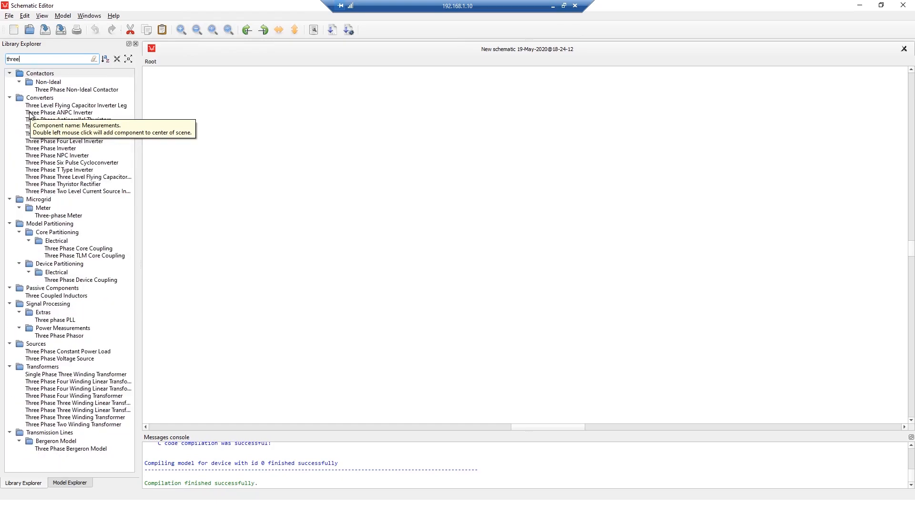
- Find the Three Phase Voltage Source in the component library and place it on the empty schematic
type("ph")
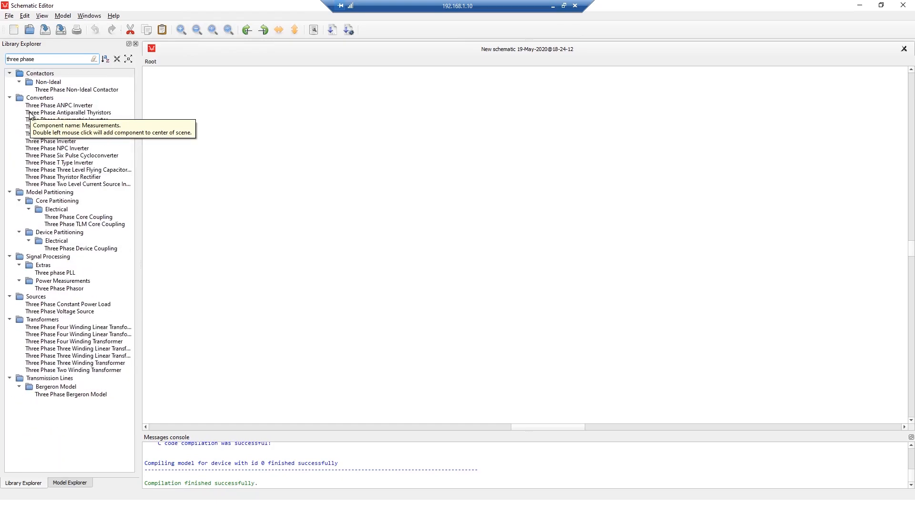
left_click_drag(54, 312, 305, 181)
left_click(240, 232)
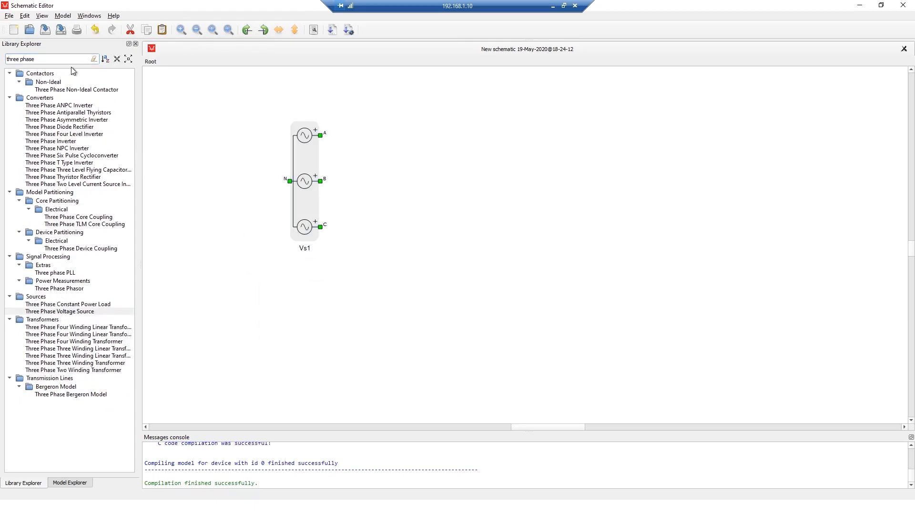
- Add a Transmission Line component beside the three-phase source and wire its input terminals to phases A, B and C
left_click_drag(36, 59, 5, 59)
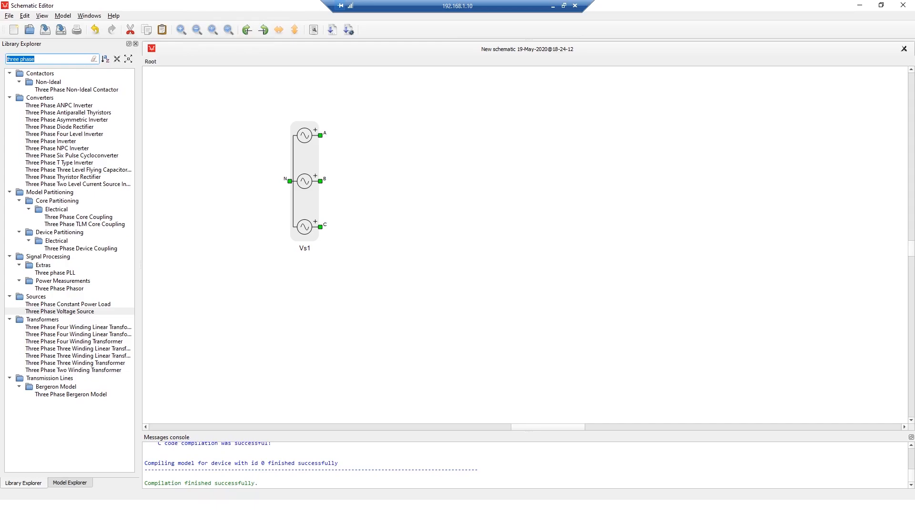
type("transm")
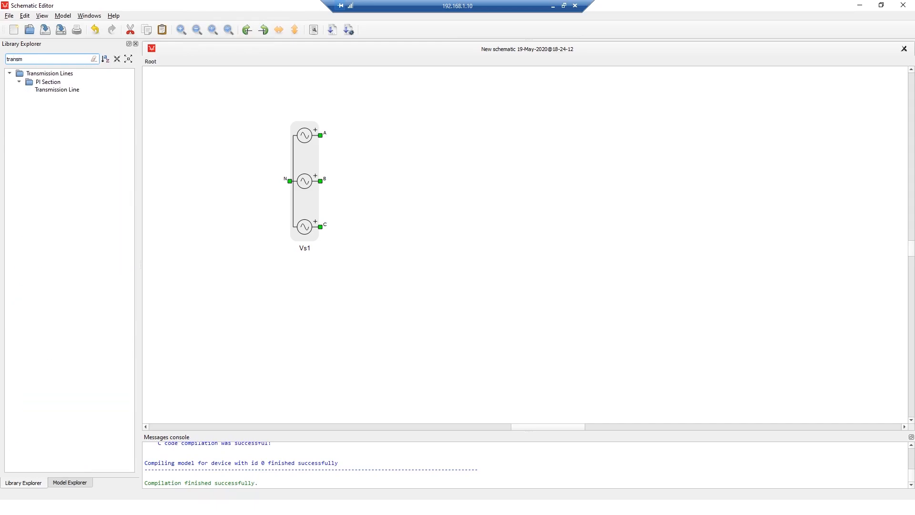
left_click_drag(55, 91, 459, 184)
left_click_drag(396, 178, 320, 135)
left_click_drag(385, 189, 320, 227)
left_click_drag(415, 198, 390, 186)
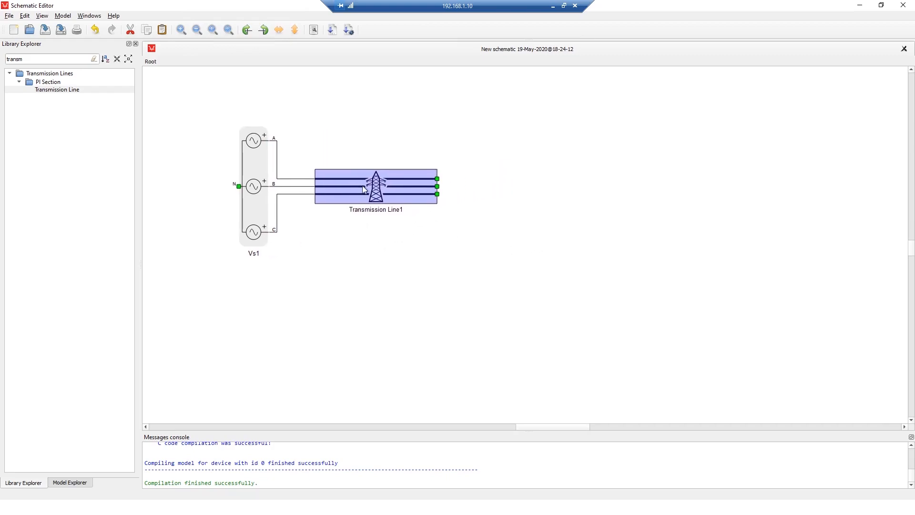
- Set the transmission line's model definition to RLC and its unit system to metric
double_click(367, 190)
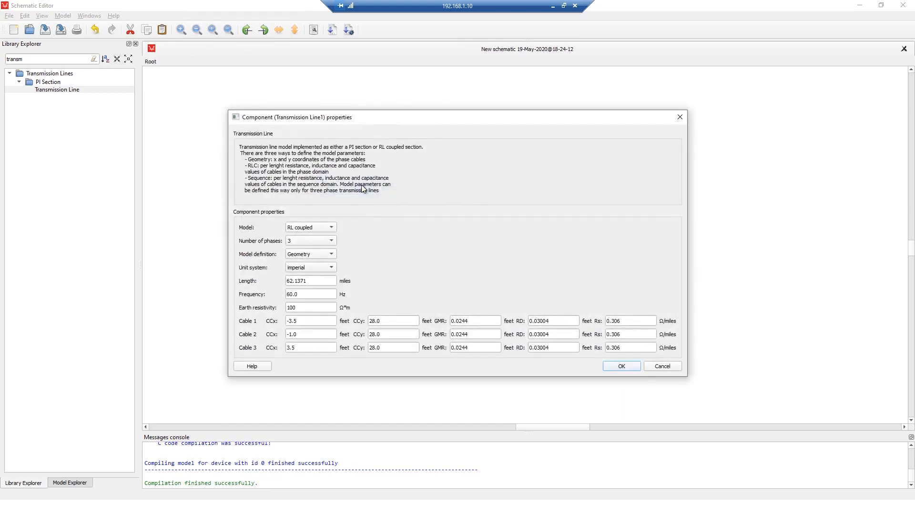
left_click(305, 253)
left_click(299, 265)
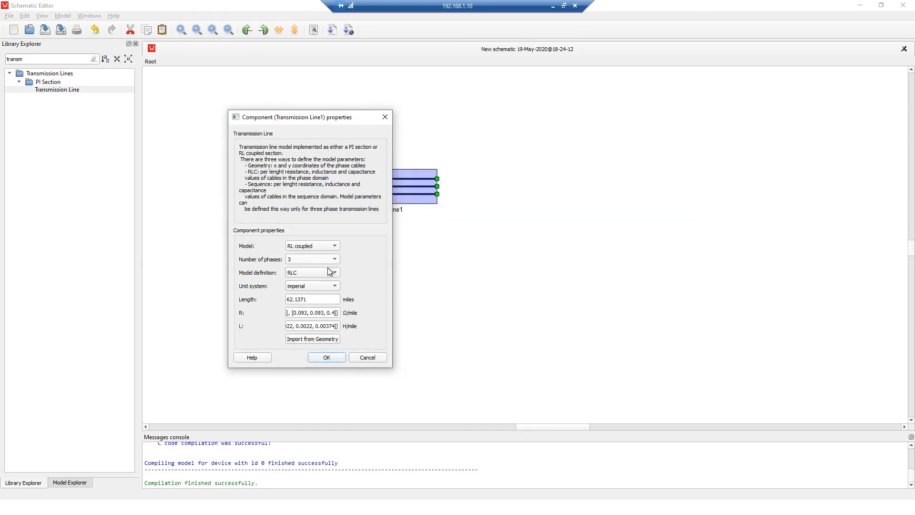
key("Tab")
key("Tab")
left_click(298, 286)
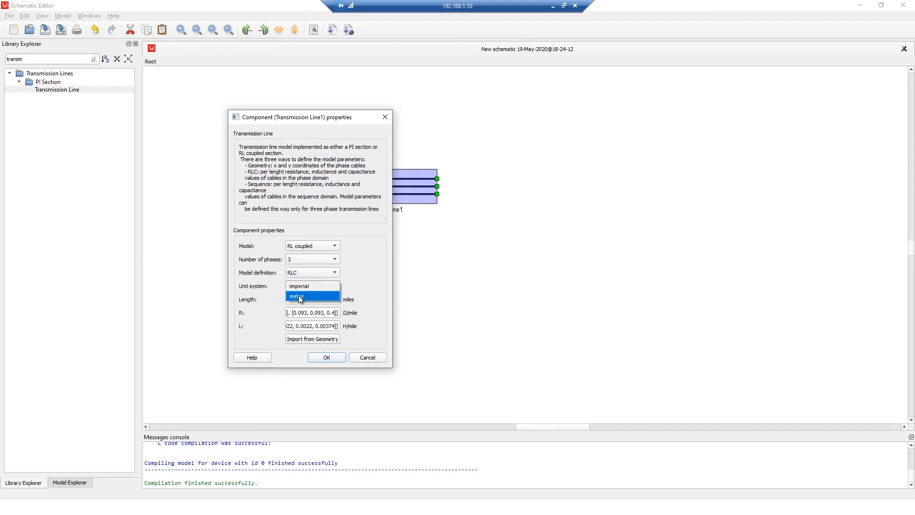
left_click(300, 296)
- Set the transmission line's length to the variable length_line1
left_click_drag(337, 299, 279, 308)
type("1")
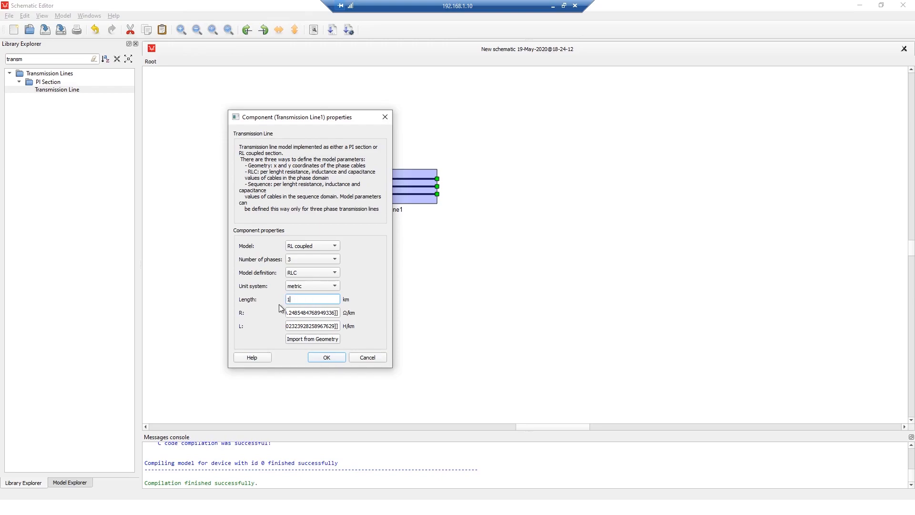
type("ength_line1")
key("Tab")
- Set the transmission line's R to R_line1 and L to L_line1, and apply the properties
left_click_drag(286, 313, 242, 317)
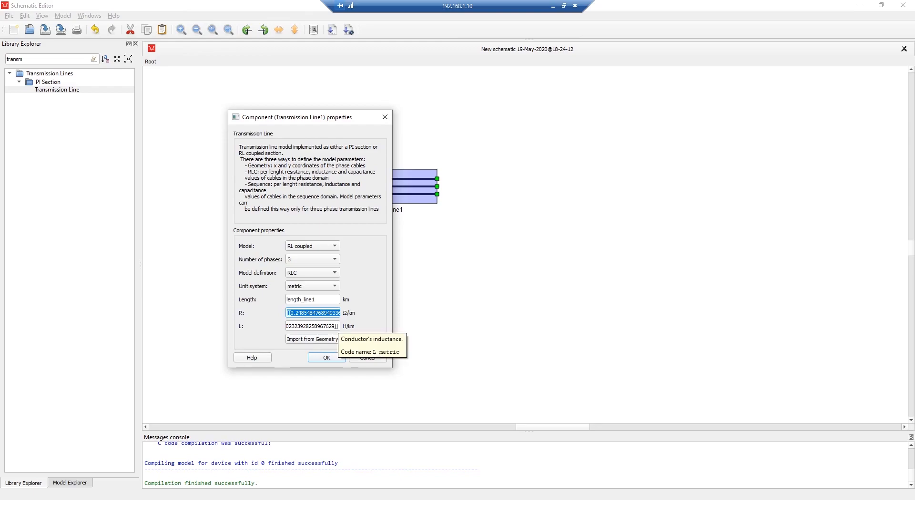
left_click_drag(292, 313, 371, 313)
key("BackSpace")
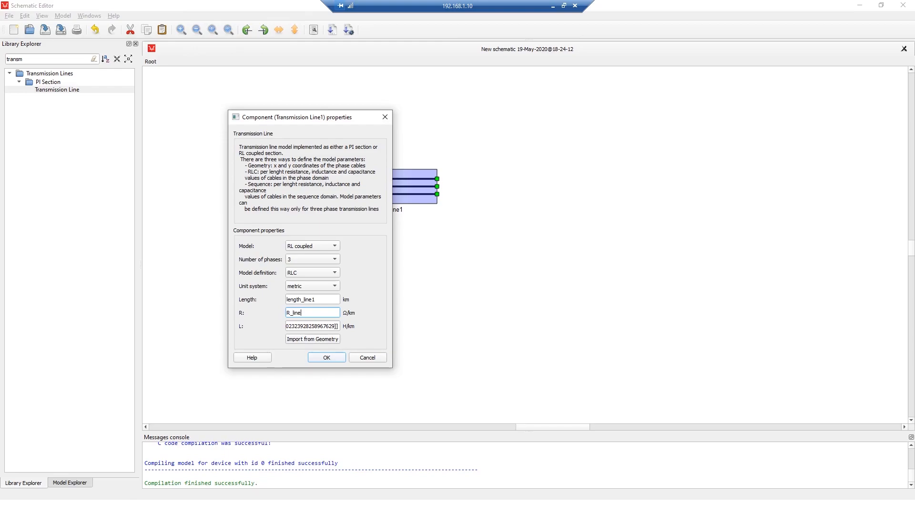
key("Tab")
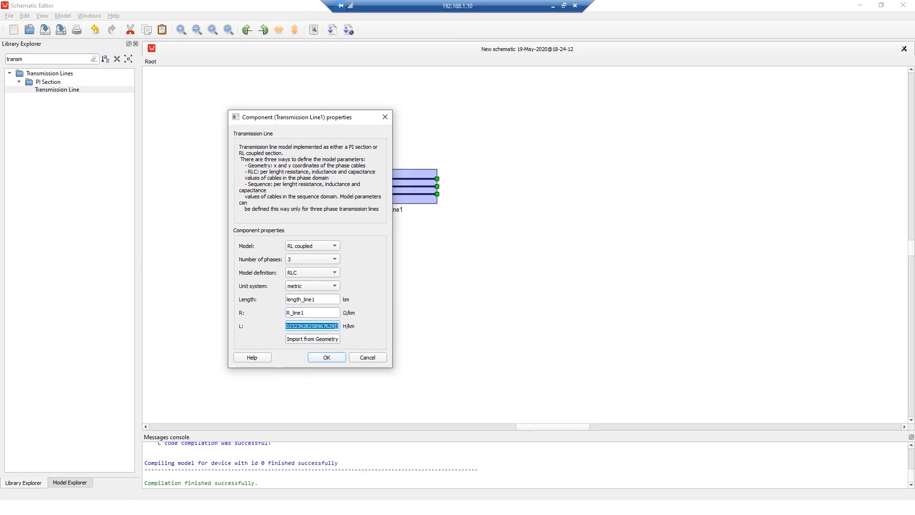
type("L_line1")
left_click(327, 356)
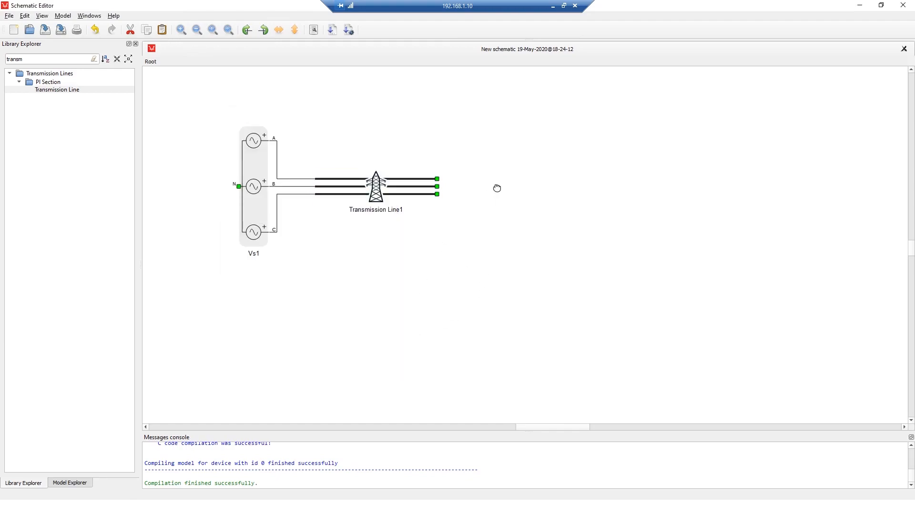
- Find the Triple Pole Single Throw Contactor in the library and place it beyond the transmission line's free end
double_click(15, 59)
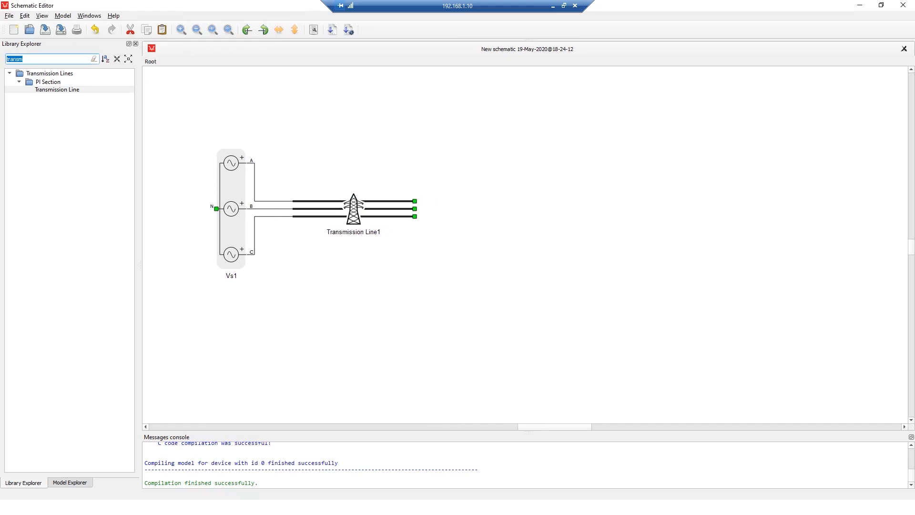
type("cont")
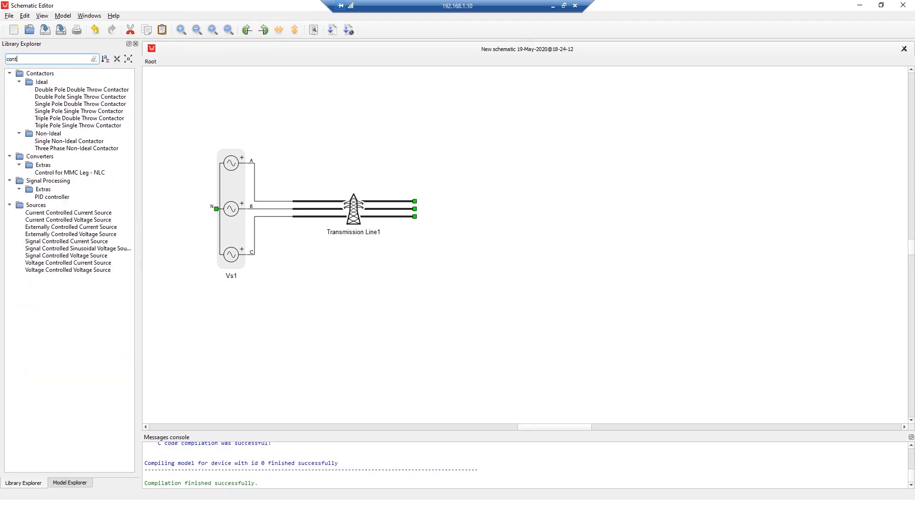
type("actor")
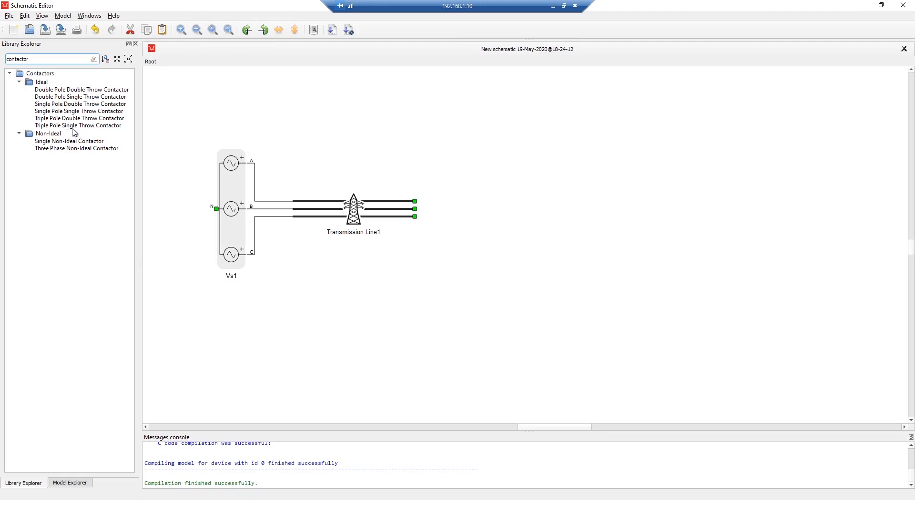
left_click_drag(66, 126, 493, 220)
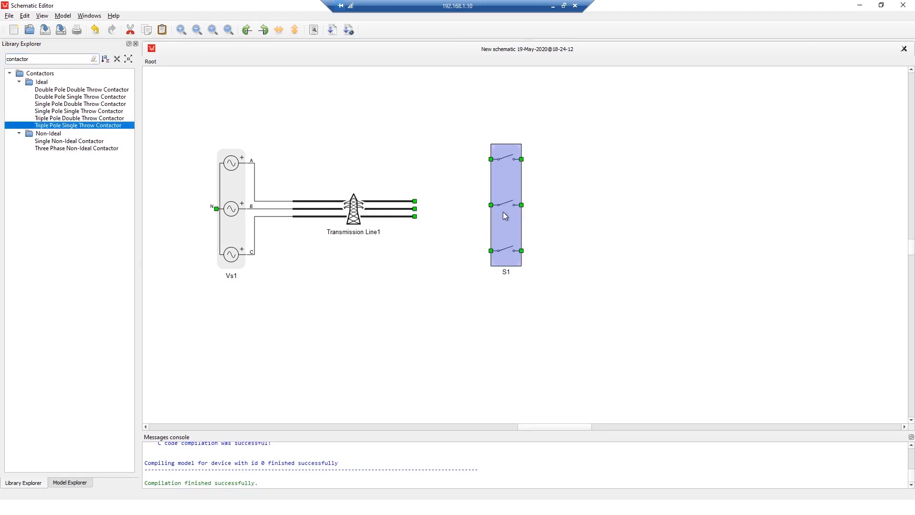
- Set the control source of the triple pole contactor to Model
double_click(494, 217)
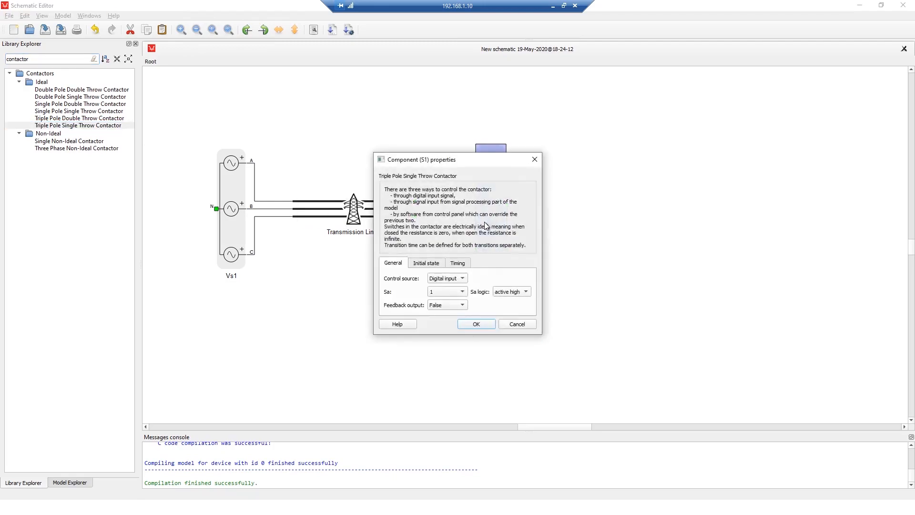
left_click_drag(461, 164, 550, 158)
left_click(534, 277)
left_click(535, 282)
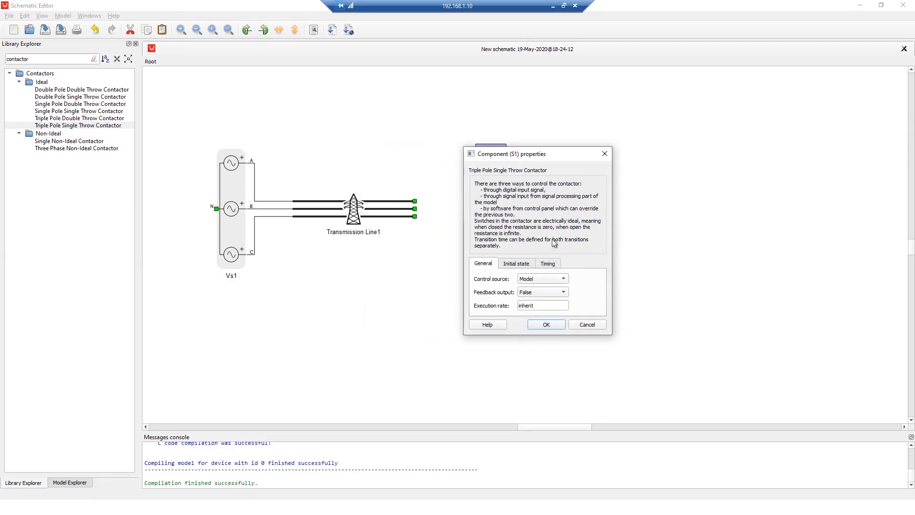
left_click_drag(552, 162, 591, 165)
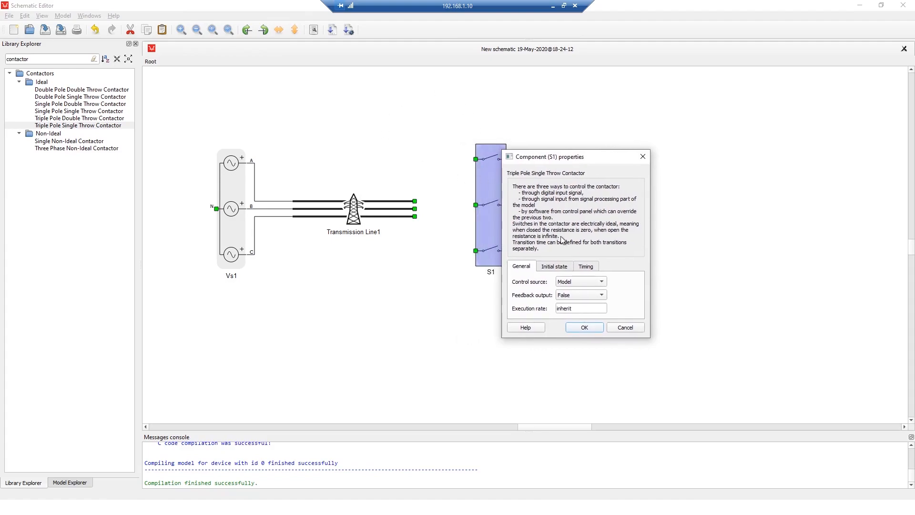
- Set the contactor's on delay and off delay, and apply its properties
left_click(588, 267)
double_click(541, 281)
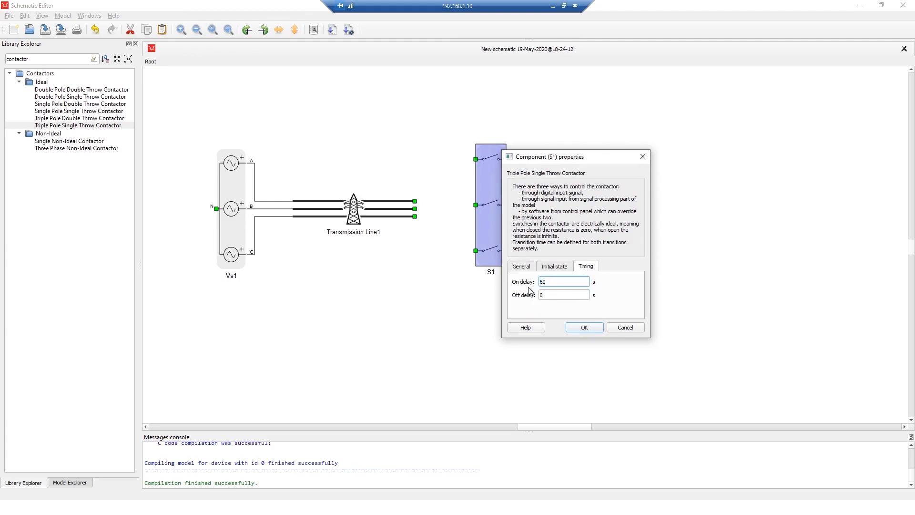
key("Tab")
type("60e")
left_click(586, 327)
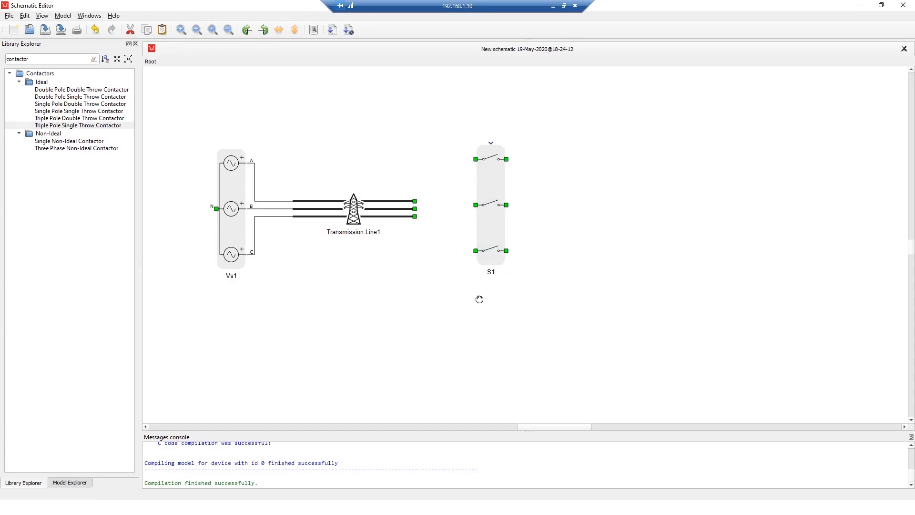
- Insert a Three-phase Meter from the library between the transmission line and the contactor, with phase B connected on both sides
left_click(530, 259)
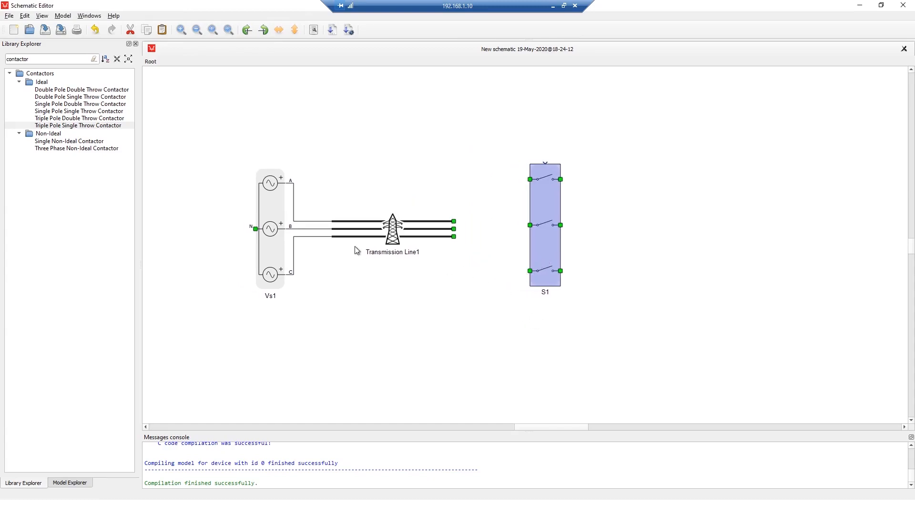
left_click(29, 30)
key("Escape")
key("BackSpace")
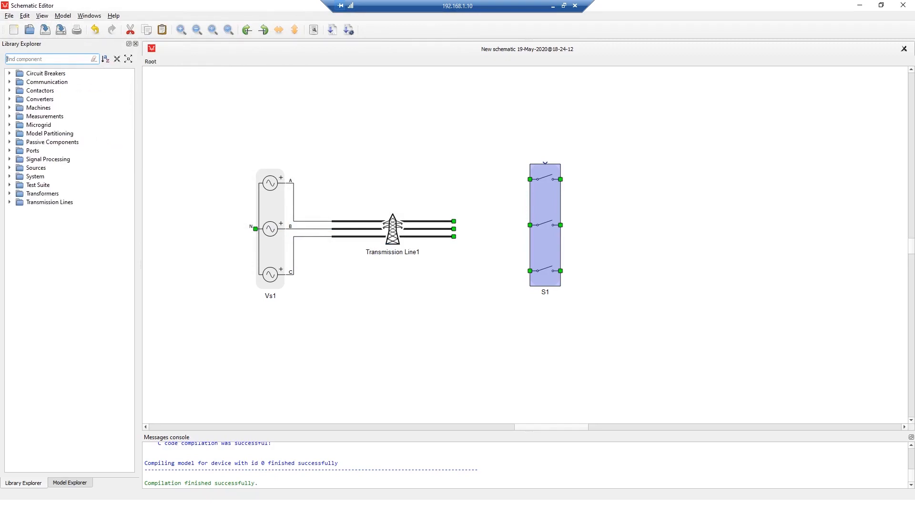
type("meter")
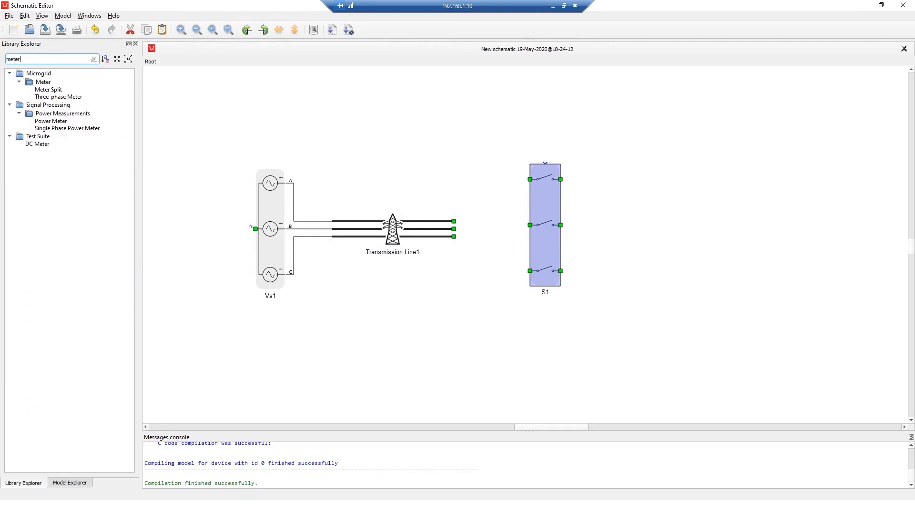
left_click_drag(67, 97, 530, 224)
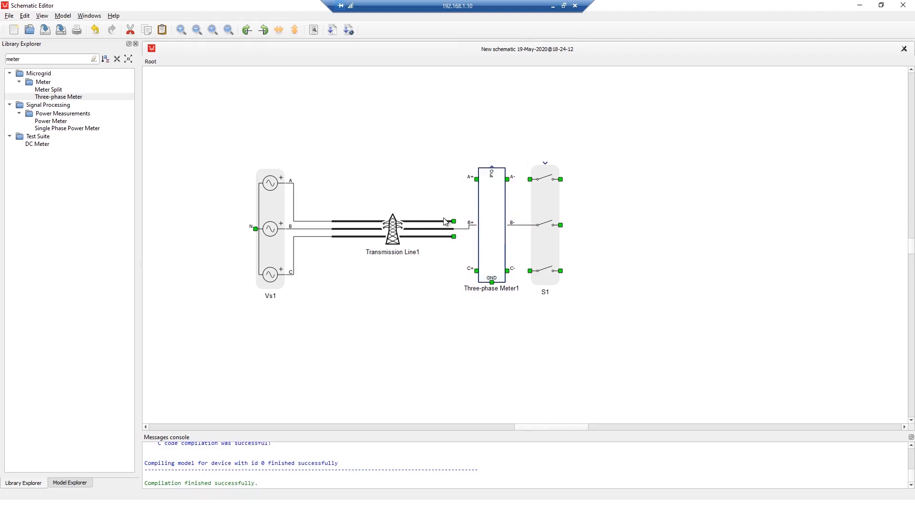
- Wire phases A and C from the transmission line through the meter to the contactor, and align both components with the source
mouse_move(454, 221)
left_mouse_down()
mouse_move(476, 179)
mouse_move(530, 180)
left_mouse_up()
left_click_drag(453, 237, 530, 270)
left_click_drag(605, 298, 488, 201)
key("Down")
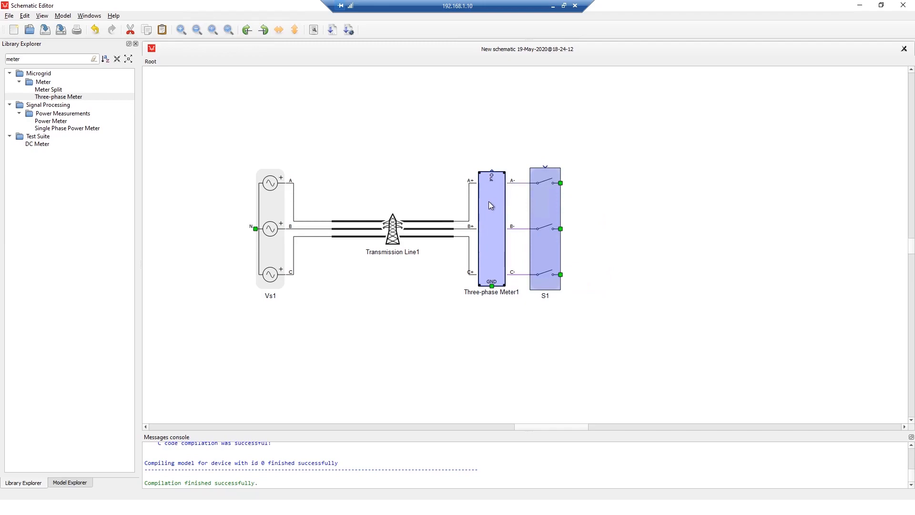
left_click(418, 171)
- Place a Digital Input component above the three-phase meter and name it close
double_click(14, 59)
left_click_drag(618, 115, 553, 137)
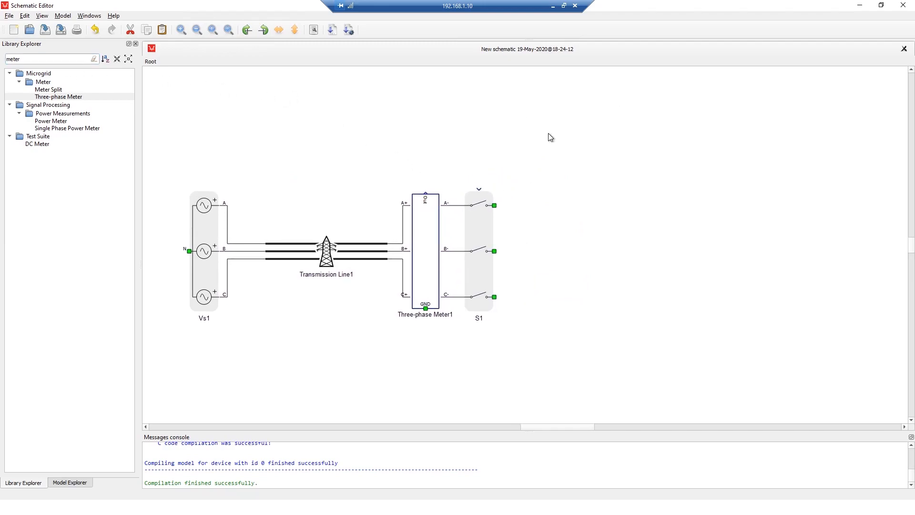
double_click(7, 59)
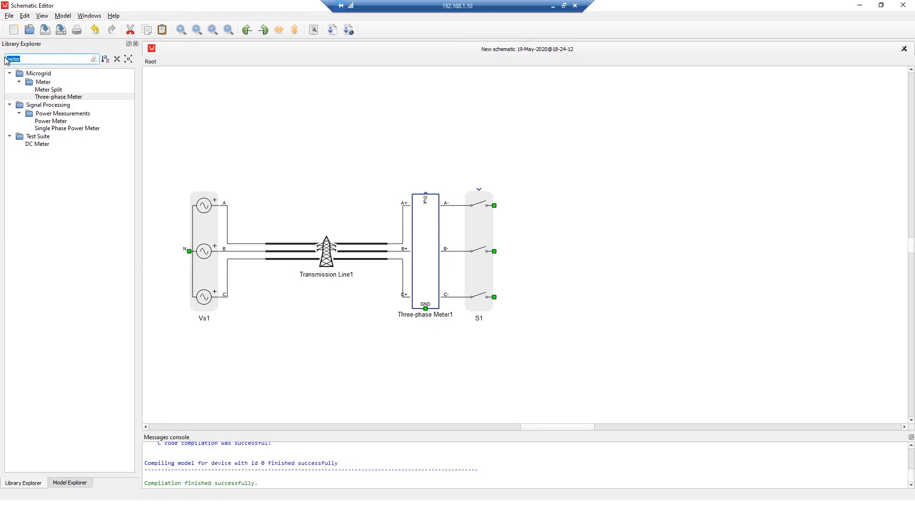
type("digital")
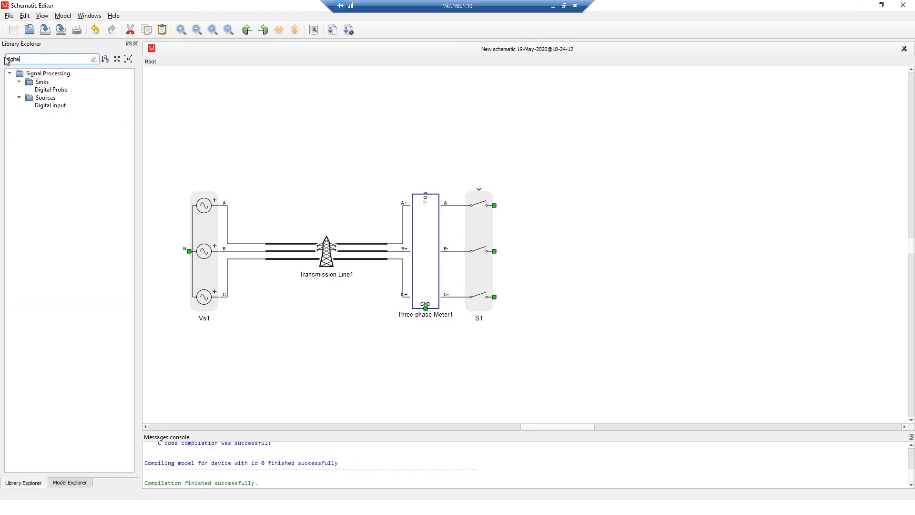
left_click_drag(54, 105, 423, 124)
double_click(421, 128)
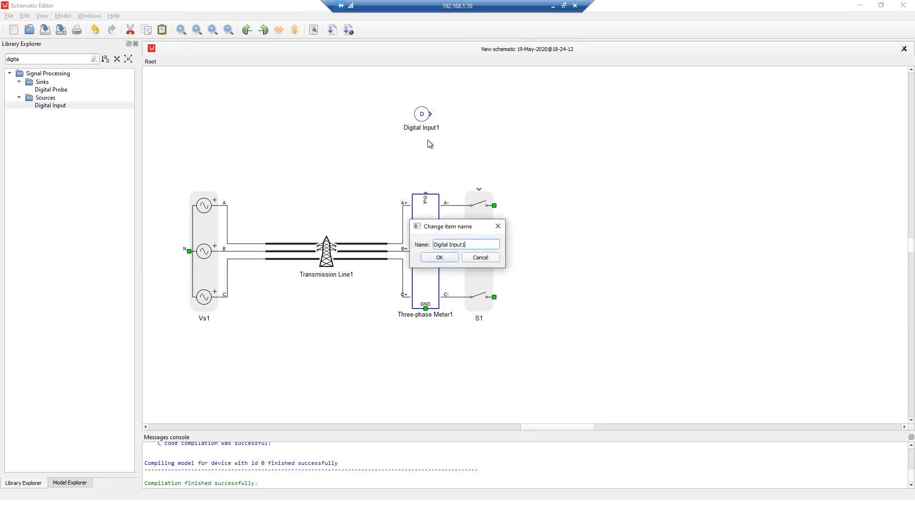
left_click_drag(500, 247, 406, 246)
type("close")
key("Return")
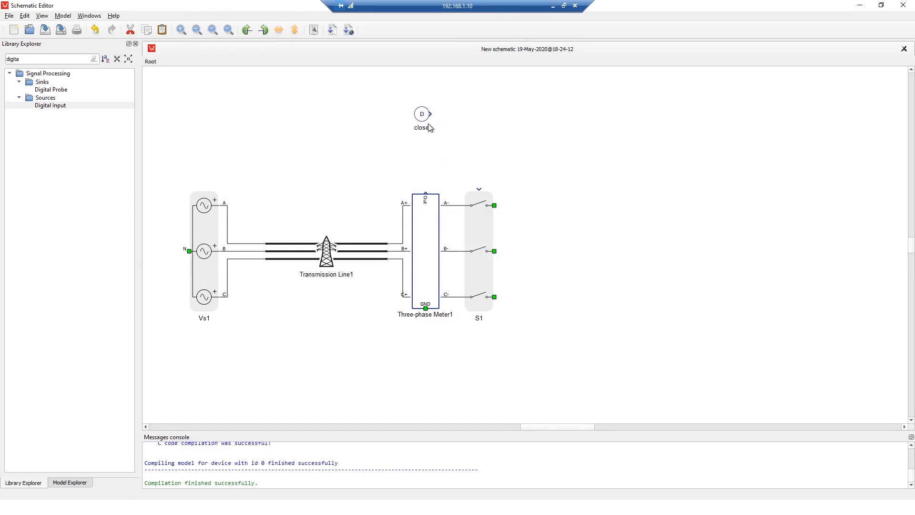
- Duplicate the close digital input just below the original and rename the copy open
key("ctrl+c")
key("ctrl+v")
double_click(426, 159)
key("ctrl+a")
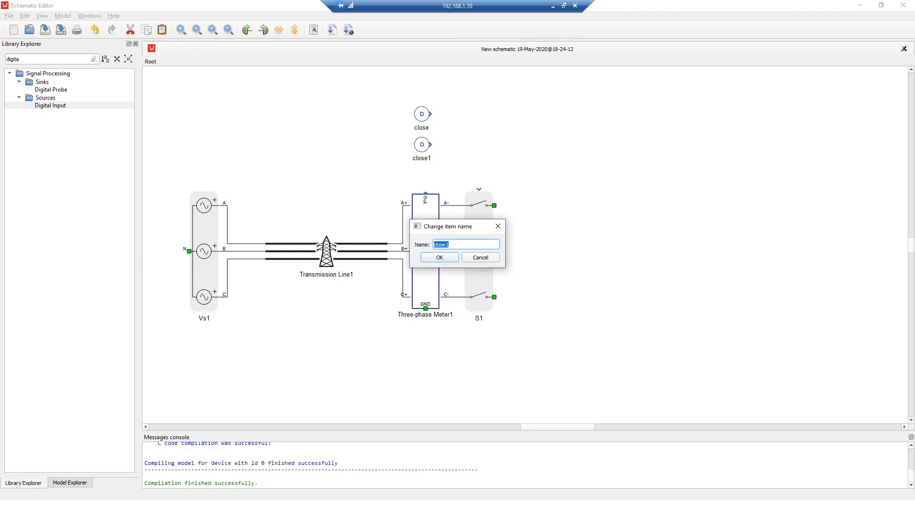
type("open")
left_click(448, 258)
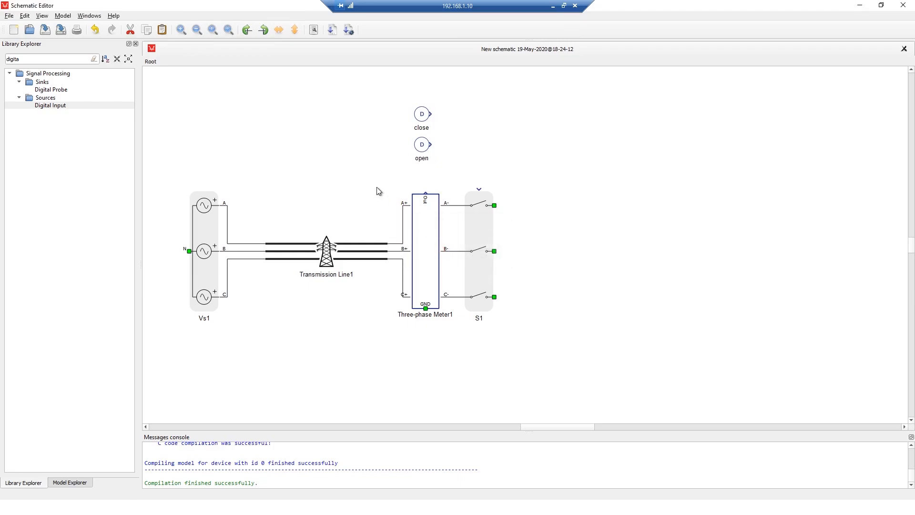
- Add an SR Flip Flop, wire close to S, open to R and Q to the contactor's control input, and shift the group left
double_click(15, 58)
type("sr")
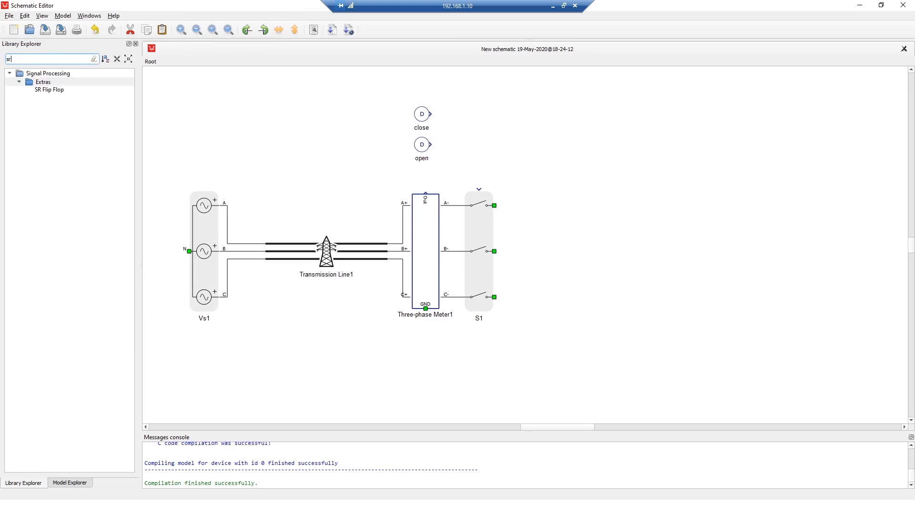
mouse_move(52, 90)
left_mouse_down()
mouse_move(473, 137)
mouse_move(484, 121)
mouse_move(430, 116)
mouse_move(473, 122)
left_mouse_up()
mouse_move(430, 144)
left_mouse_down()
mouse_move(459, 129)
mouse_move(479, 189)
left_mouse_up()
left_click_drag(556, 160, 413, 105)
left_click_drag(468, 121, 445, 121)
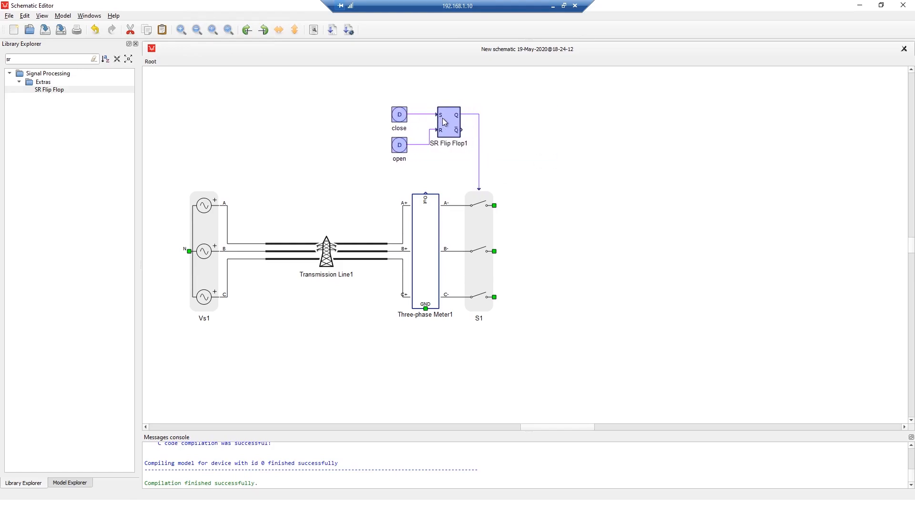
left_click(415, 164)
- Set the close input's digital input index to 2 and keep the open input on index 1
double_click(399, 115)
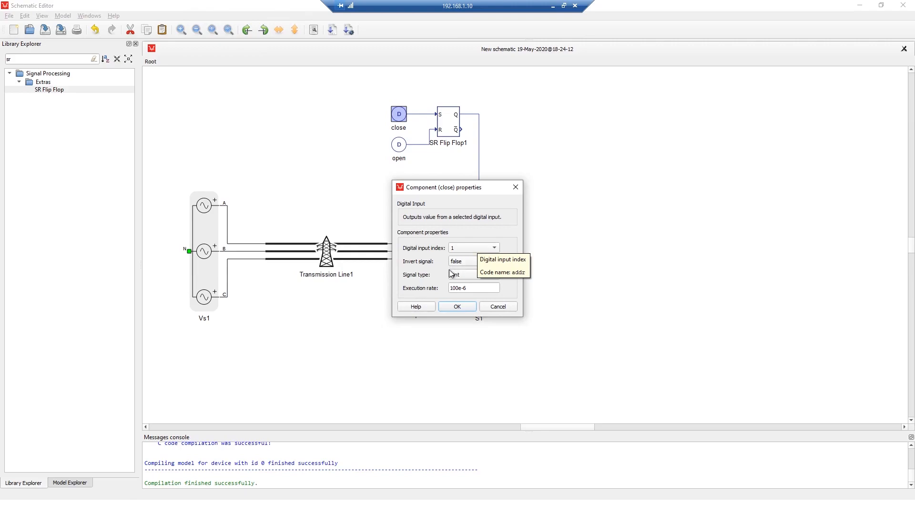
left_click_drag(472, 191, 587, 162)
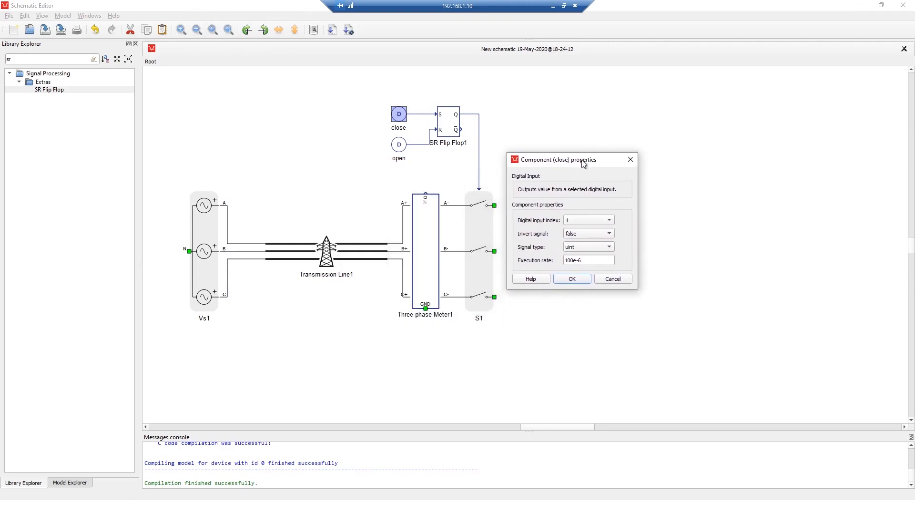
left_click(590, 225)
left_click(631, 200)
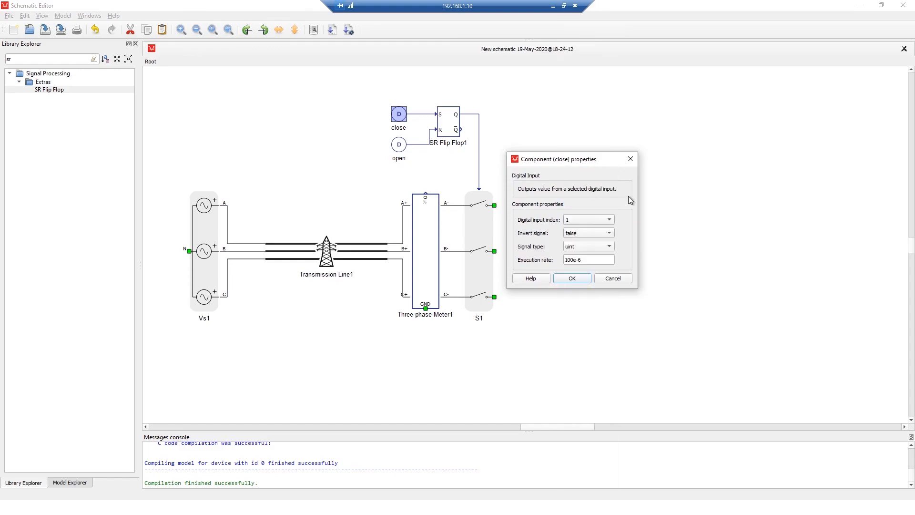
left_click(592, 221)
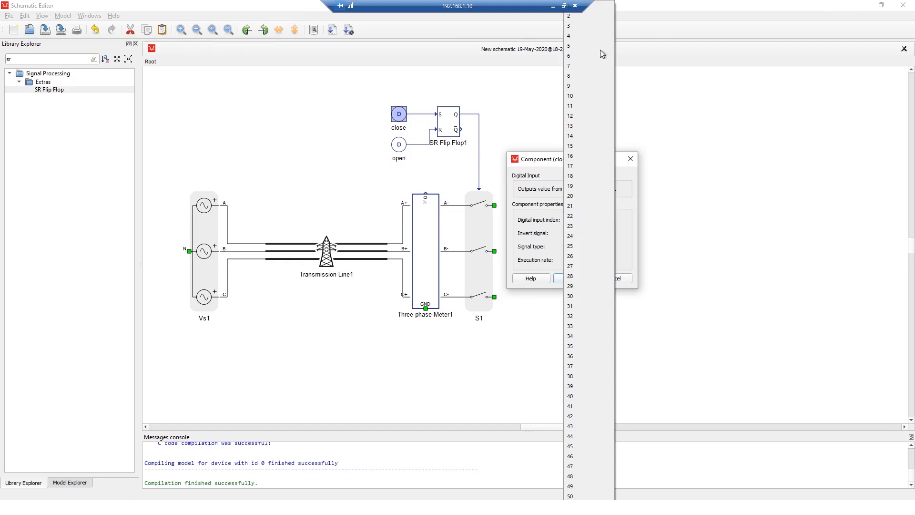
left_click(586, 17)
left_click(575, 278)
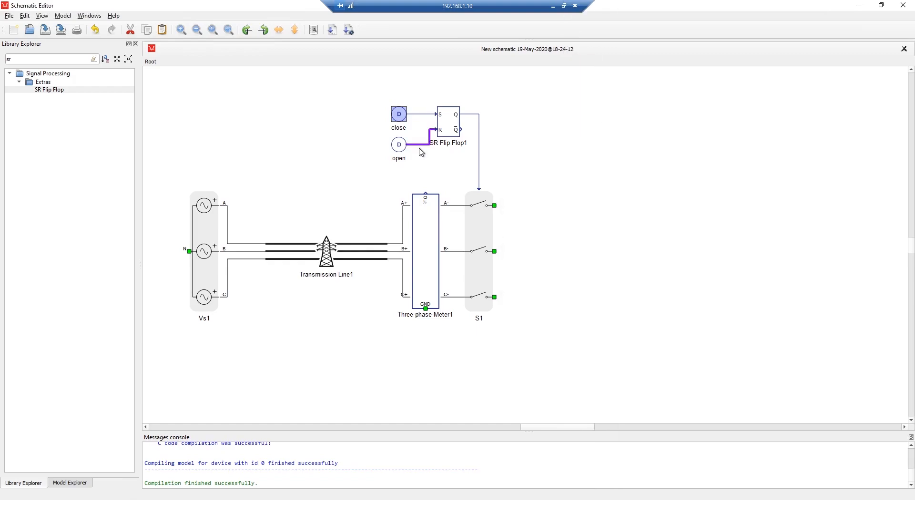
double_click(399, 144)
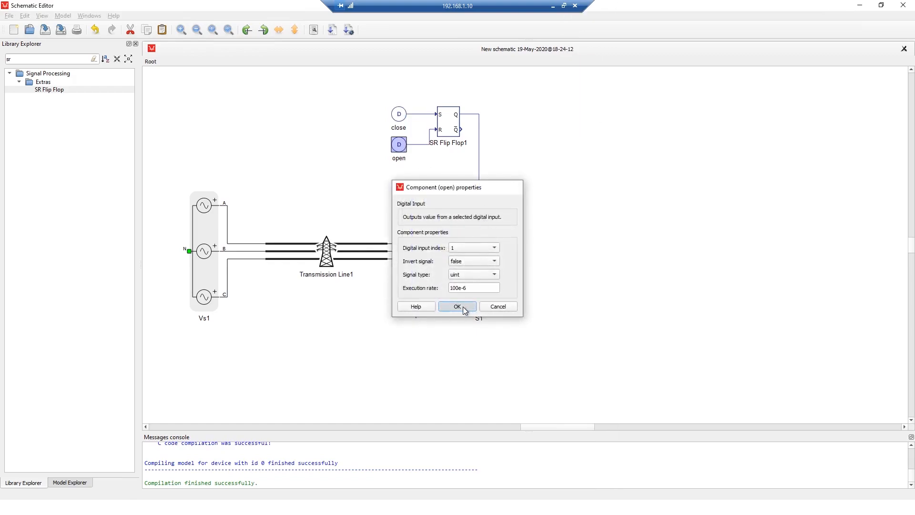
left_click(463, 307)
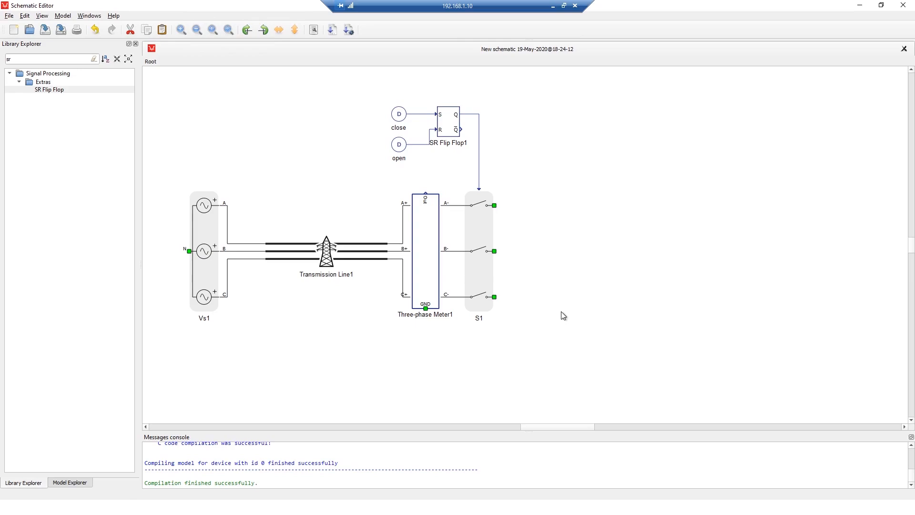
- Duplicate Transmission Line1 and place the copy to the right of contactor S1, in line with phase B
left_click(334, 259)
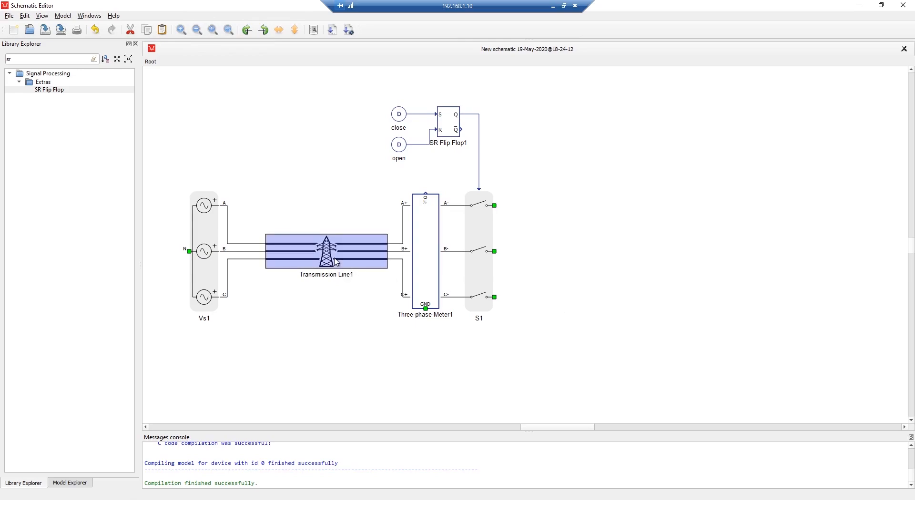
left_click(591, 275)
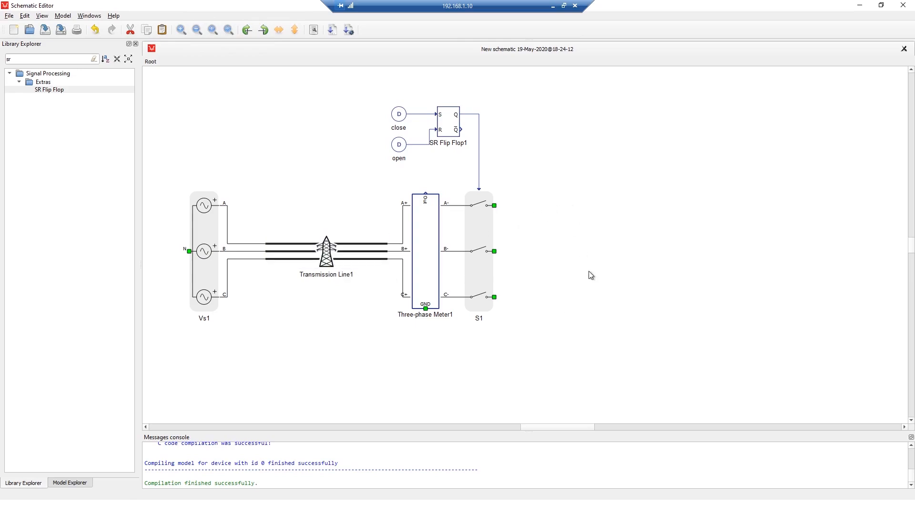
key("ctrl+v")
left_click(580, 310)
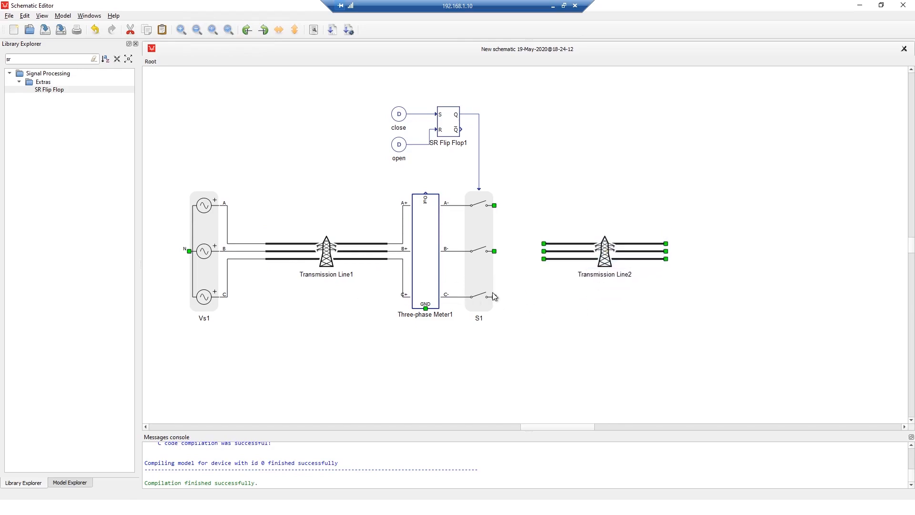
- Create a subsystem from the close and open inputs, the flip flop, the three-phase meter and the contactor
left_click_drag(508, 342, 391, 109)
right_click(476, 243)
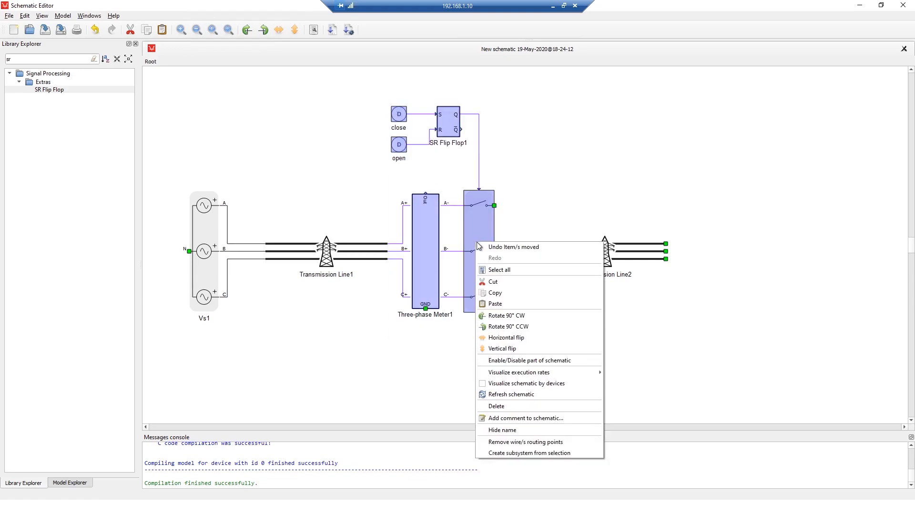
left_click(527, 452)
- Inside the subsystem, delete the output ports on the meter and on the flip flop's inverted Q, and return to the root level
left_click(492, 377)
left_click(498, 194)
key("Delete")
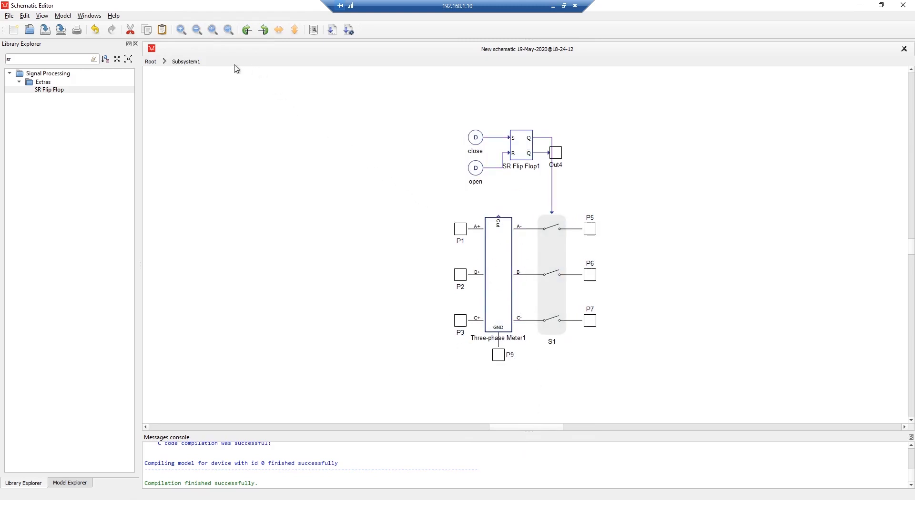
left_click(556, 152)
key("Delete")
left_click(150, 62)
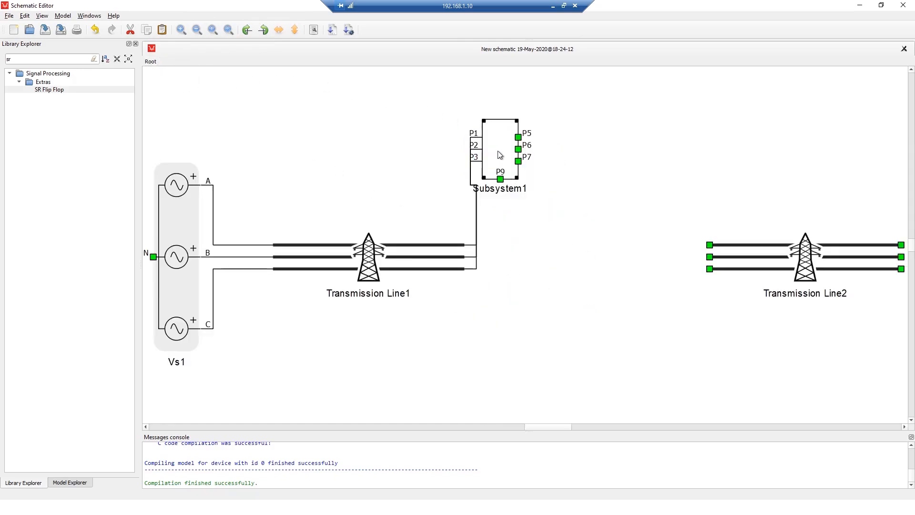
- Enlarge the subsystem block and align it with Transmission Line1 so its middle port meets phase B
left_click(527, 262)
left_click_drag(550, 283, 560, 357)
left_click_drag(539, 314, 536, 273)
- Rename the subsystem as bay1
double_click(546, 333)
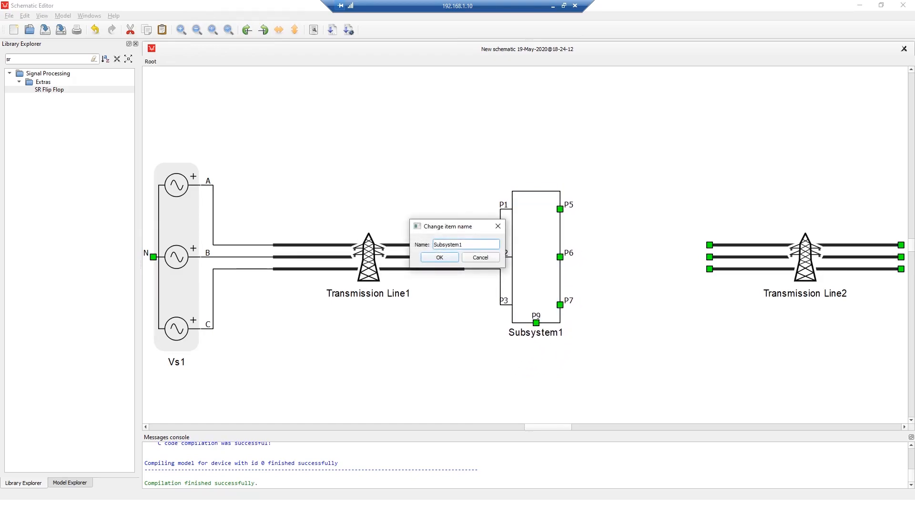
type("b")
type("sy")
type("ay1")
left_click(440, 257)
left_click(382, 351)
- Check the length, resistance and inductance variable names in the Transmission Line1 properties
double_click(357, 274)
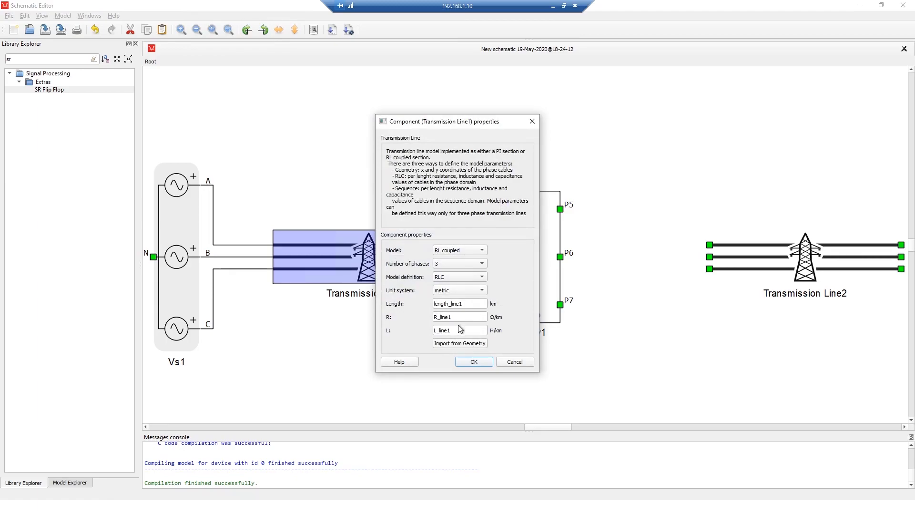
left_click(514, 362)
left_click(355, 342)
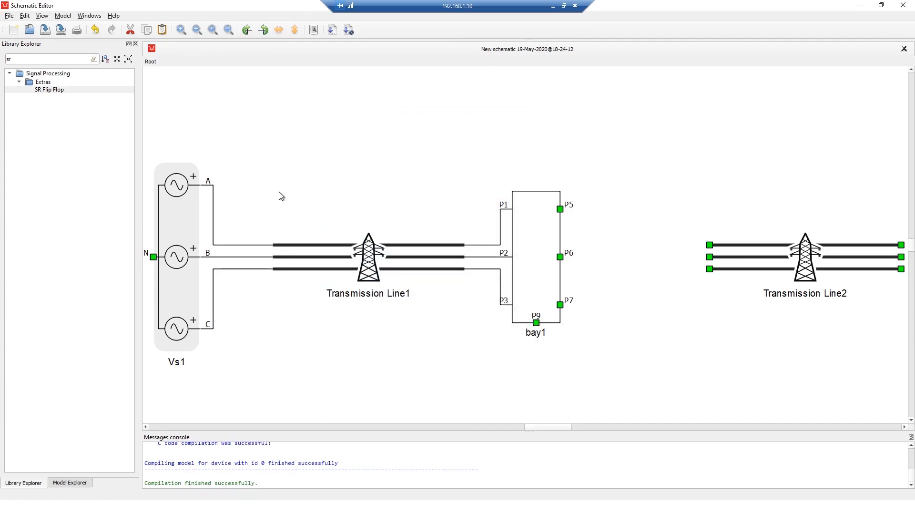
- Define length_line1 = 100 in the model initialization function
left_click(314, 32)
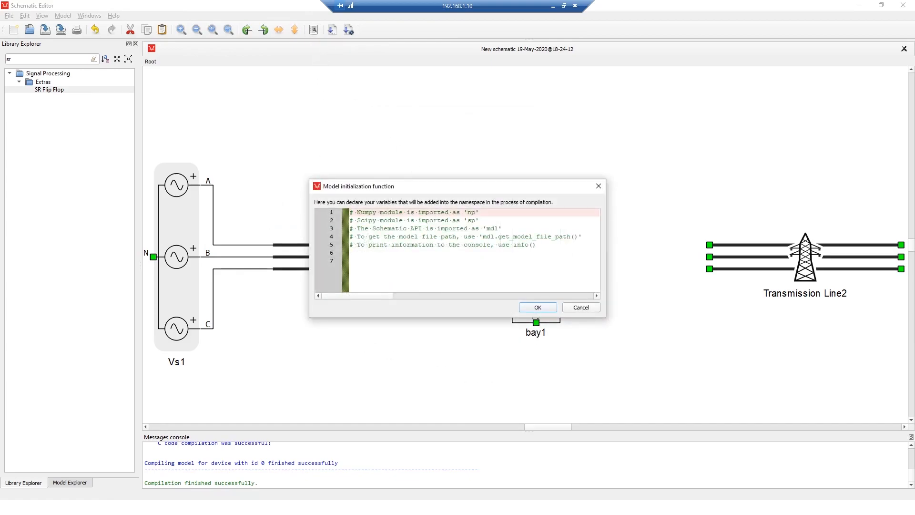
type("length_line1 = 100")
key("Return")
type("R_line1 = [")
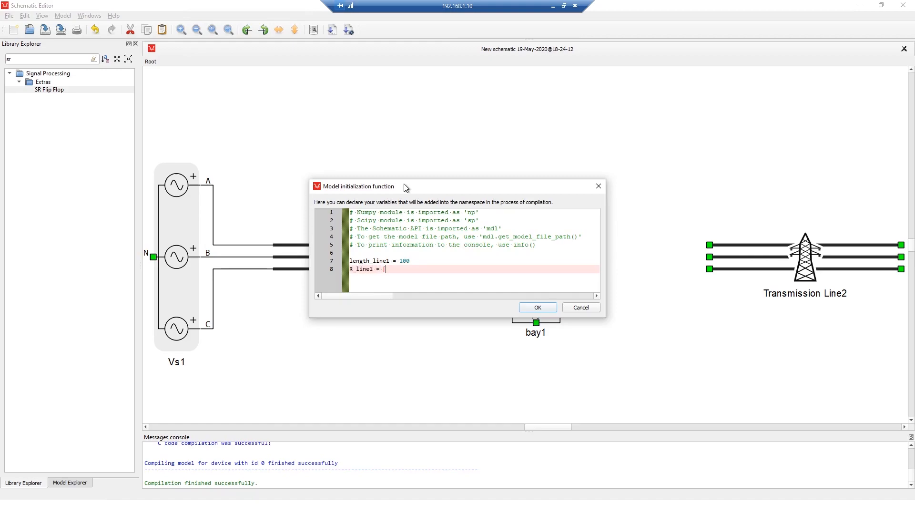
type("[]")
key("BackSpace")
key("BackSpace")
key("BackSpace")
key("BackSpace")
key("BackSpace")
key("BackSpace")
key("BackSpace")
key("BackSpace")
key("BackSpace")
key("BackSpace")
key("BackSpace")
key("BackSpace")
key("BackSpace")
- Paste the cable class code below the length_line1 definition and enlarge the initialization window to show it
key("Return")
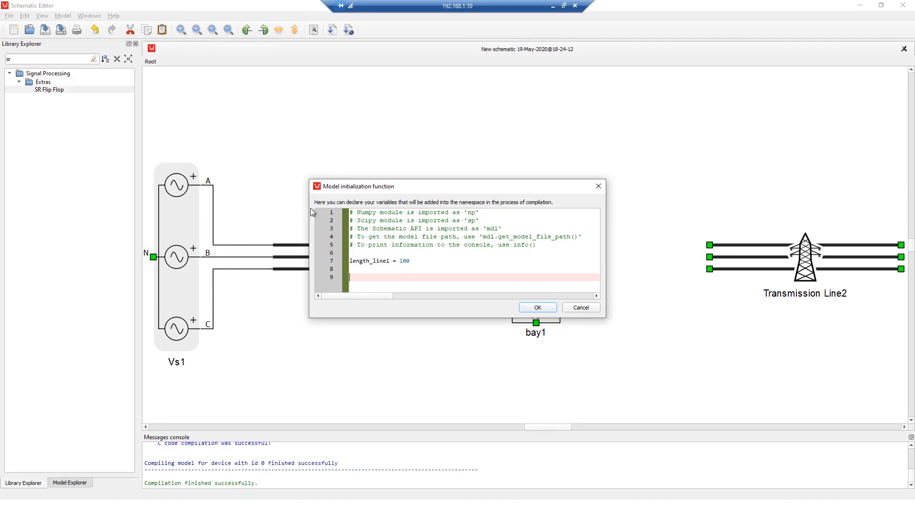
key("ctrl+v")
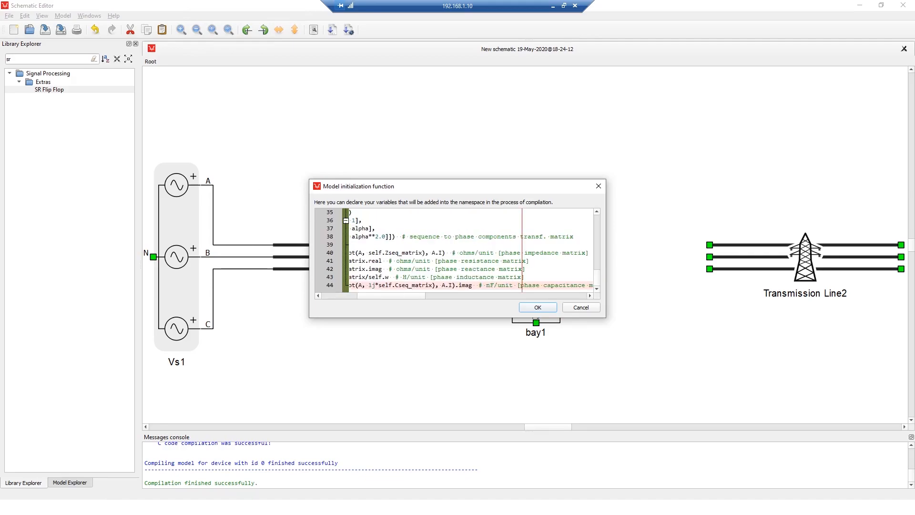
left_click_drag(405, 299, 347, 302)
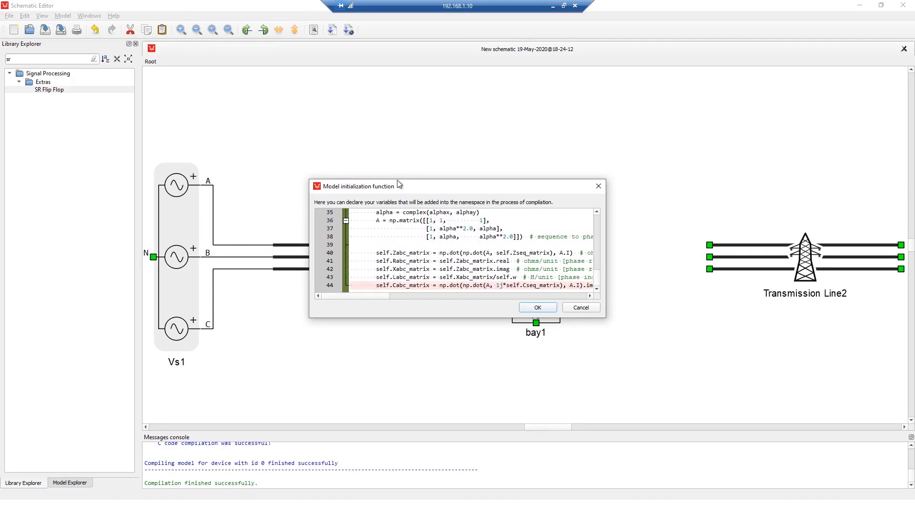
left_click_drag(399, 187, 382, 93)
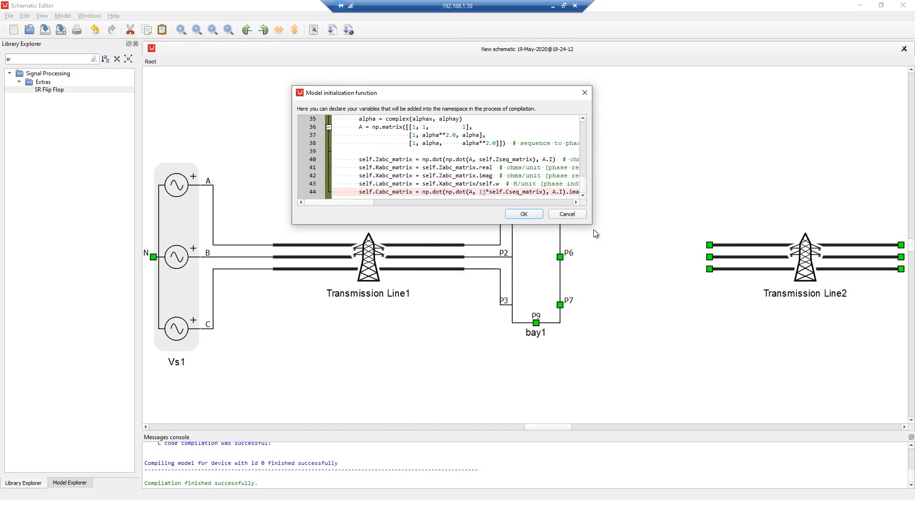
left_click_drag(590, 225, 777, 426)
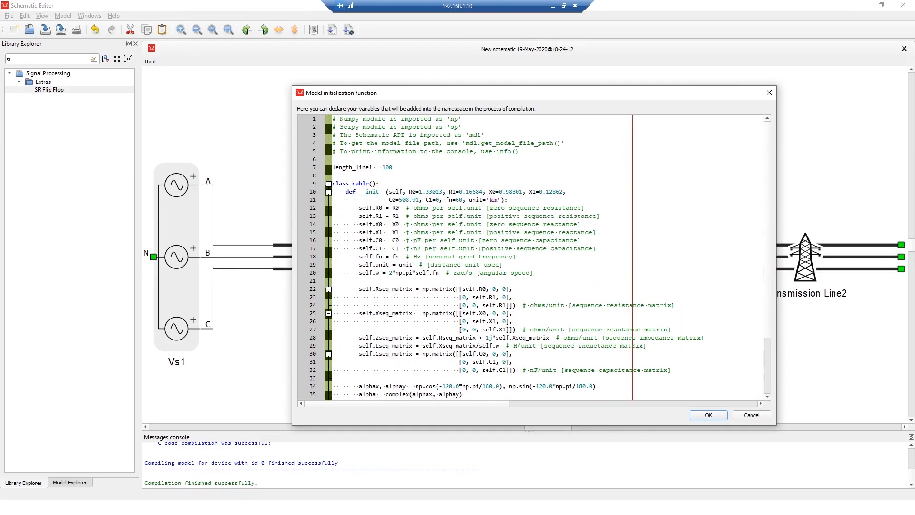
- Examine the cable class name, its sequence parameters and the phase matrix calculations
left_click_drag(349, 183, 370, 183)
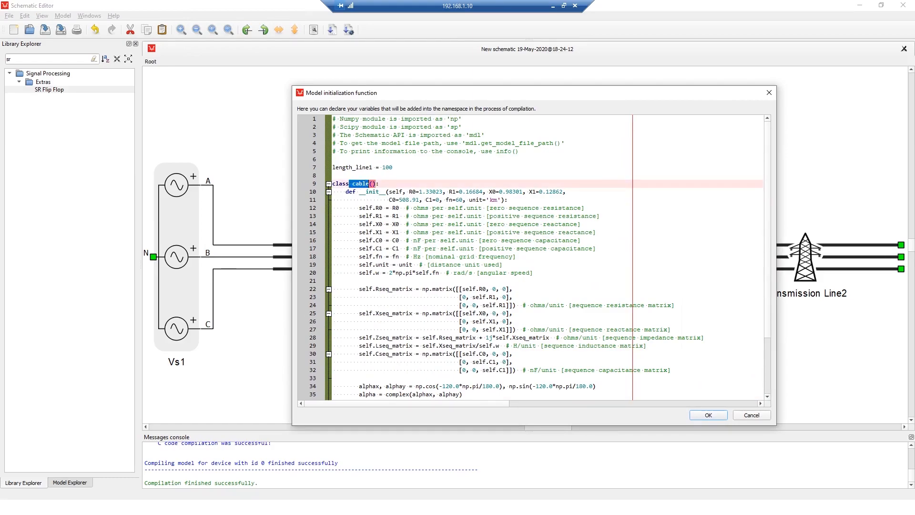
left_click(370, 199)
scroll(539, 258, "down", 2)
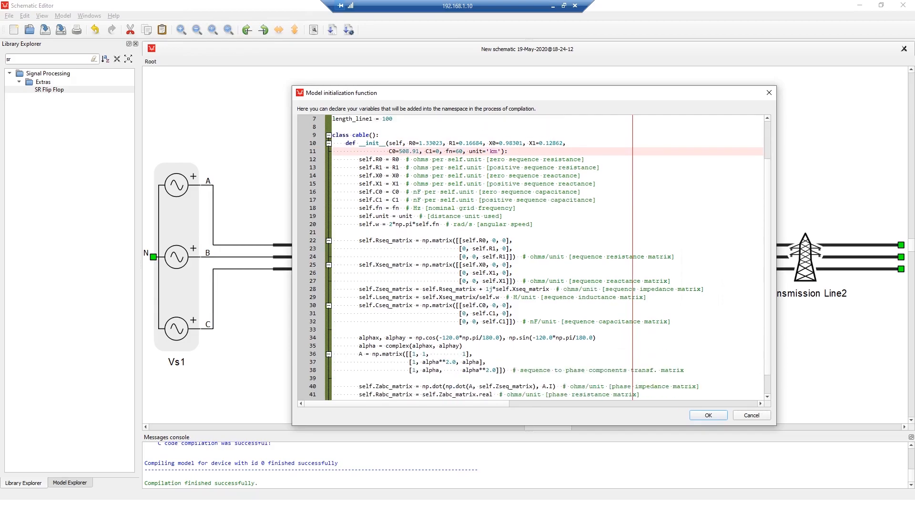
scroll(539, 257, "down", 1)
scroll(538, 257, "up", 1)
left_click_drag(409, 143, 562, 143)
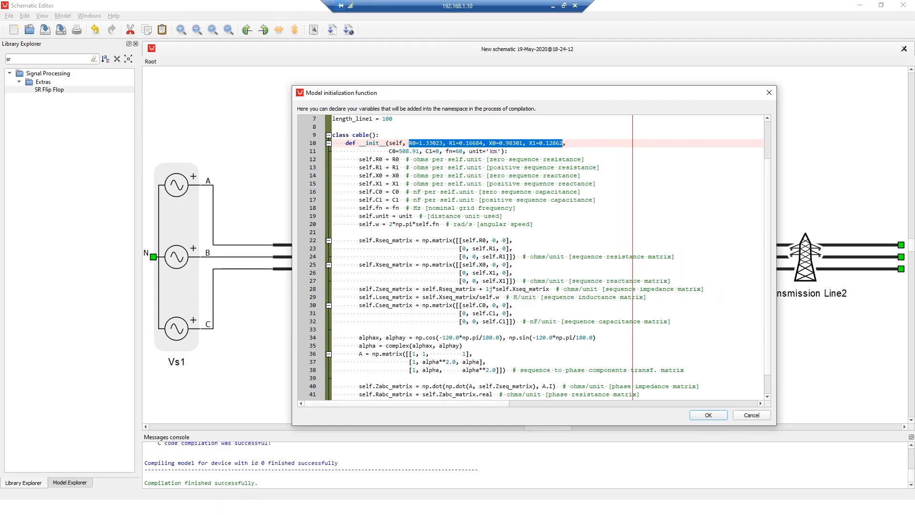
scroll(539, 256, "down", 1)
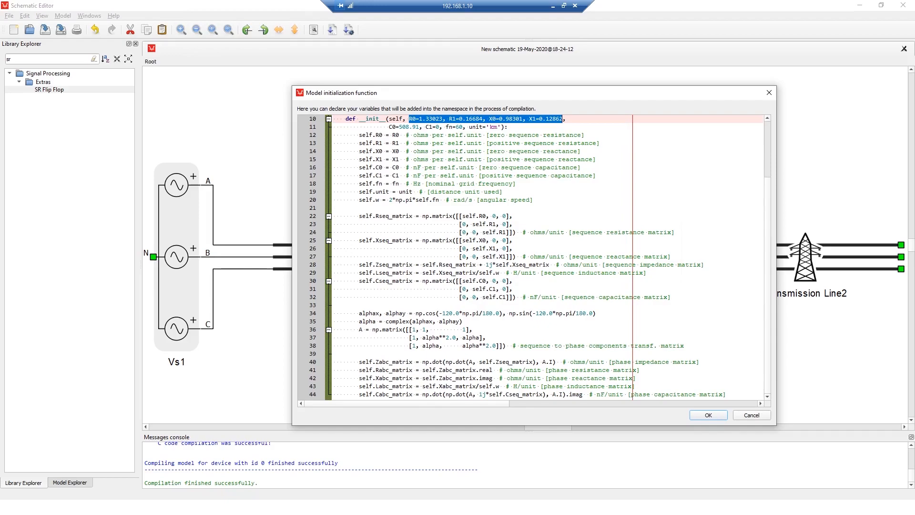
- Below the class, define cable1 as a cable instance with R0=1.33023, R1=0.16684, X0=0.98301, X1=0.12862, C0=508.91, C1=0, fn=60, unit='km'
left_click(757, 394)
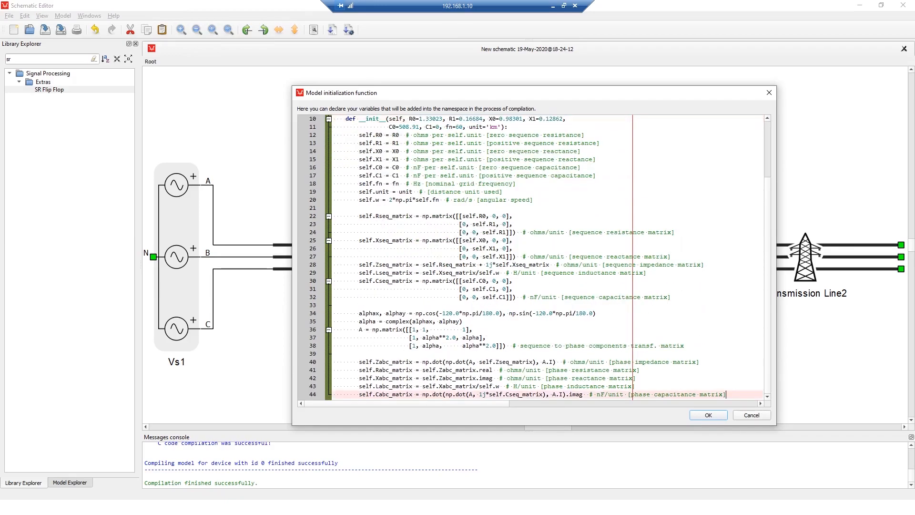
key("Return")
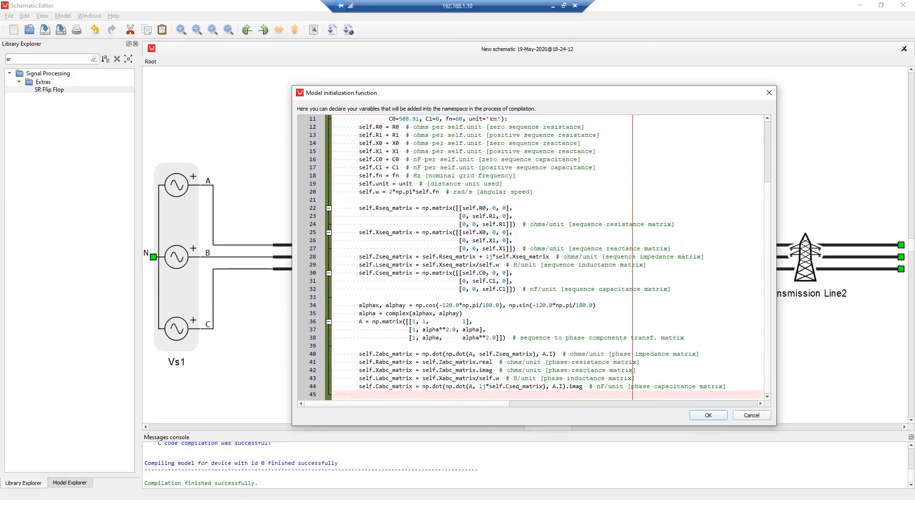
key("Return")
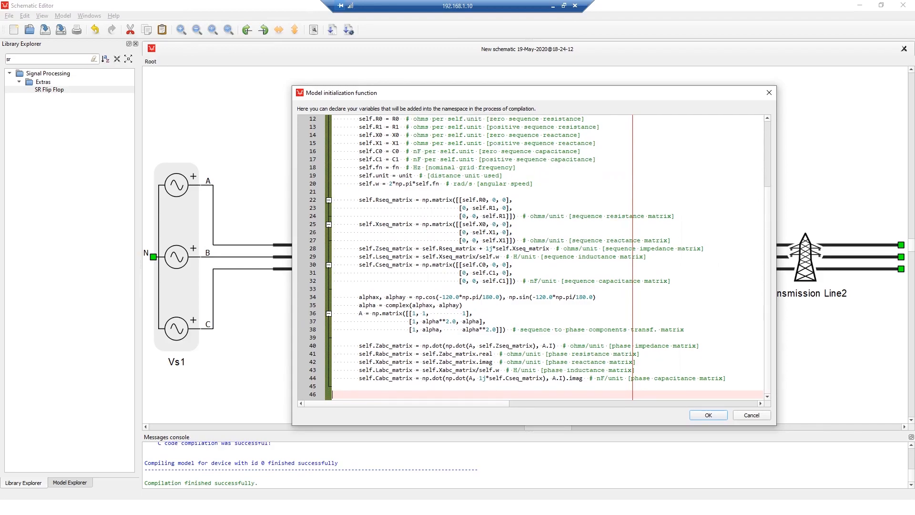
key("Return")
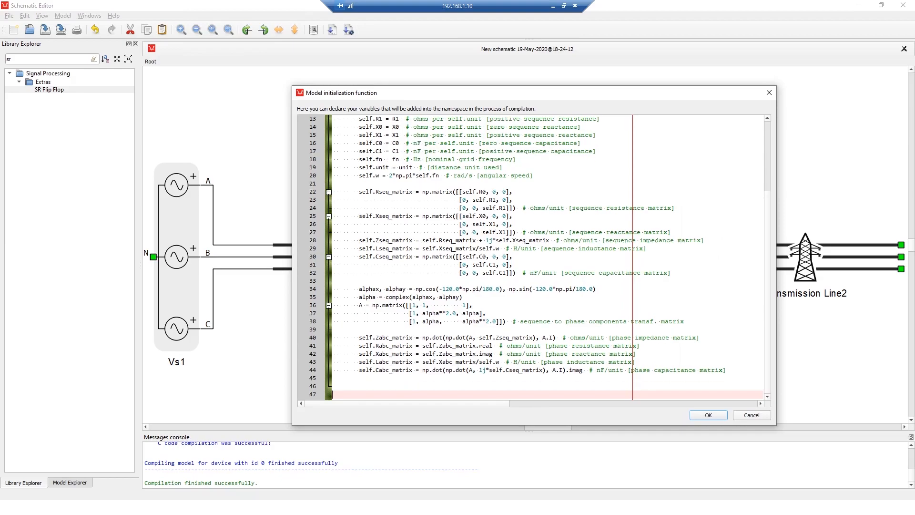
type("cable1 =")
scroll(529, 258, "up", 4)
left_click_drag(409, 192, 505, 200)
key("ctrl+c")
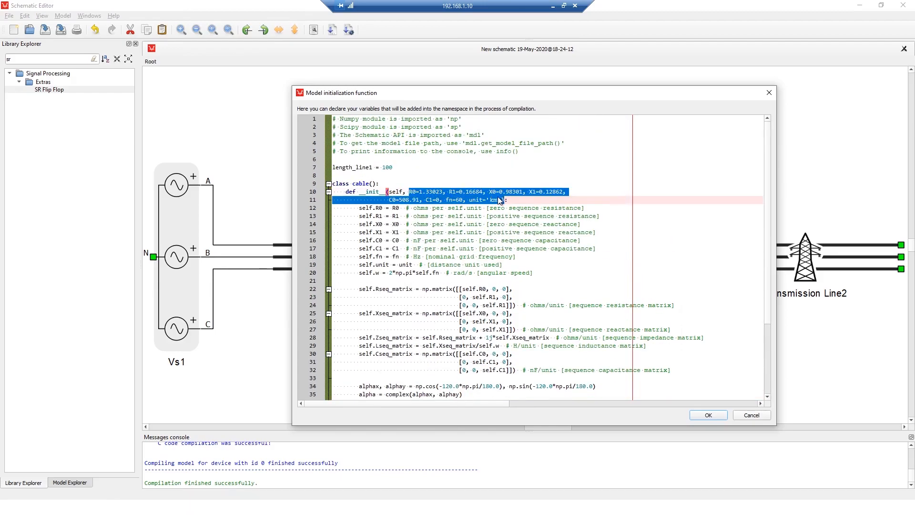
scroll(485, 200, "down", 4)
key("ctrl+v")
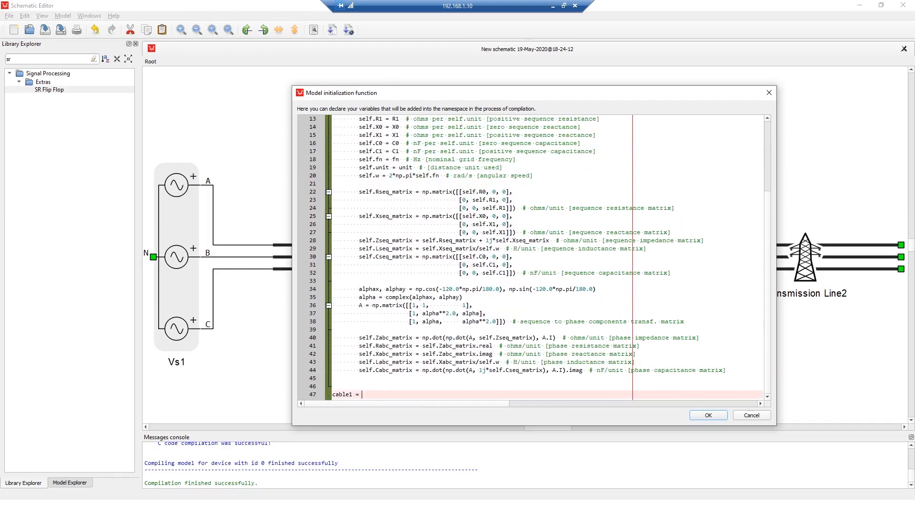
left_click(362, 387)
type("cable(")
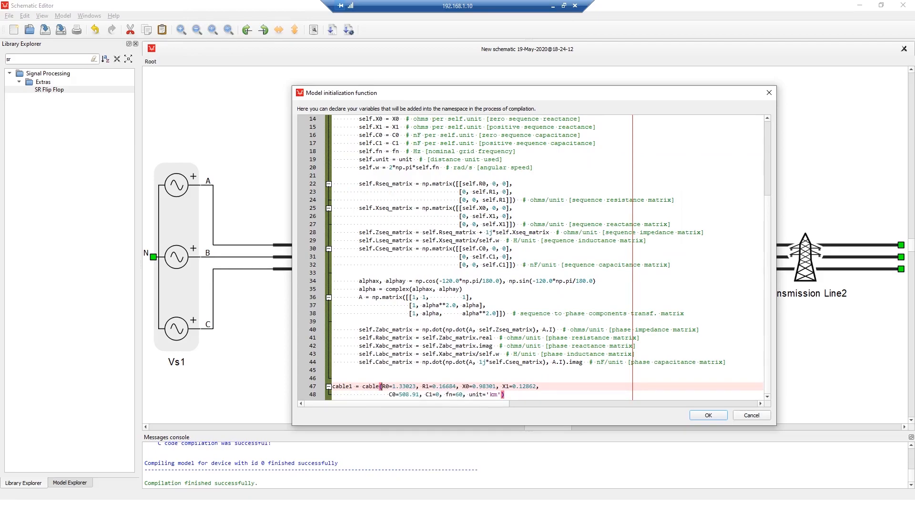
left_click(505, 394)
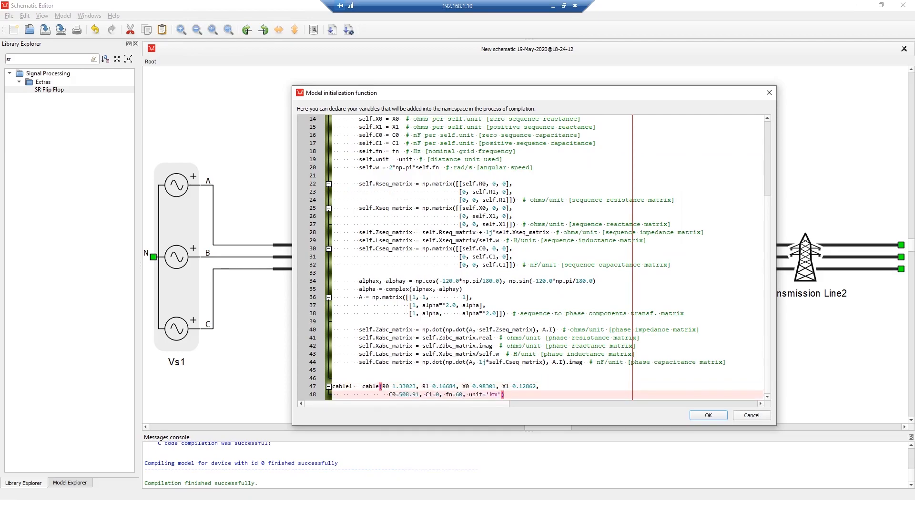
left_click_drag(382, 386, 536, 387)
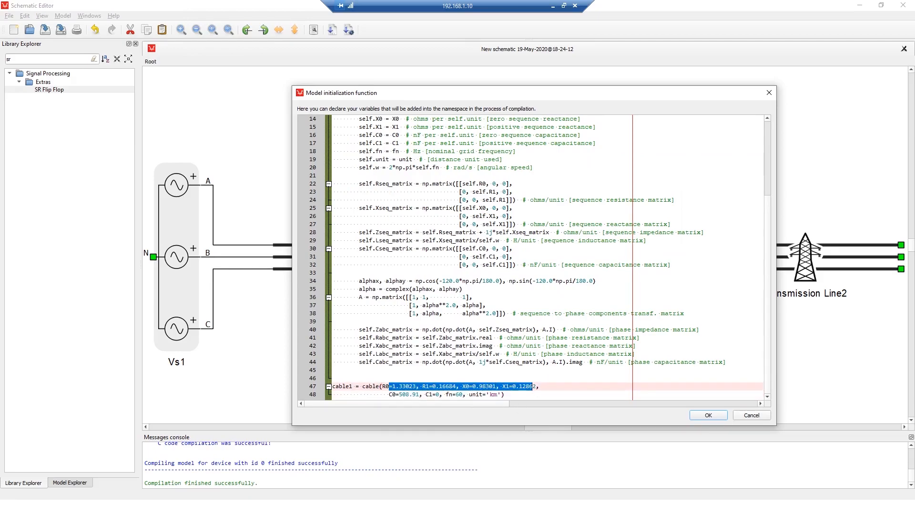
left_click(506, 394)
- Define R_line1 = cable1.Rabc_matrix on a new line below the cable1 instance
key("Return")
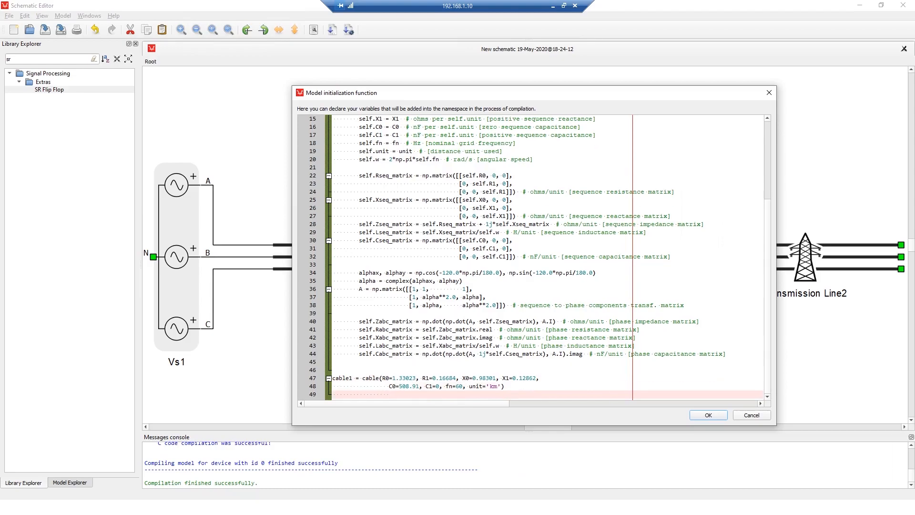
type("R_line1 = cable1.Zabc_matrix")
key("BackSpace")
type("R")
key("Return")
- Define L_line1 = cable1.Labc_matrix below the R_line1 definition
type("L_line")
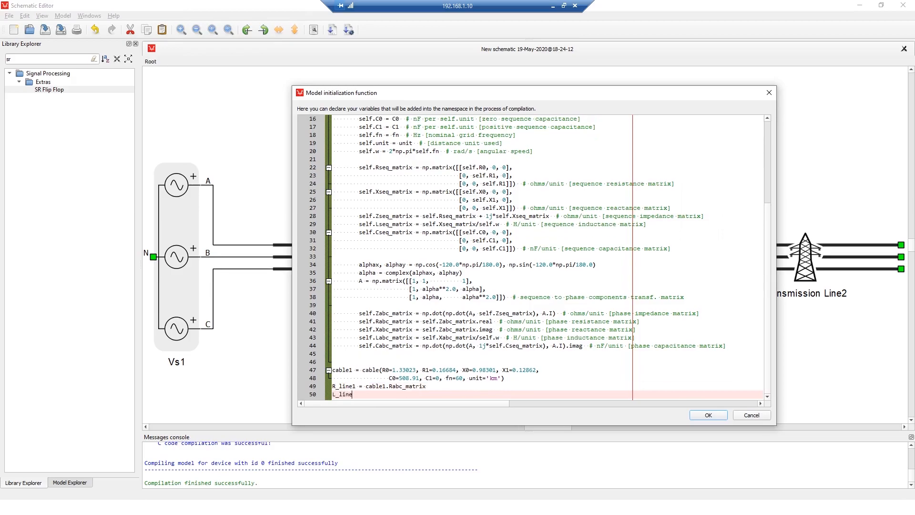
type("1 = cale")
key("BackSpace")
type("ble1")
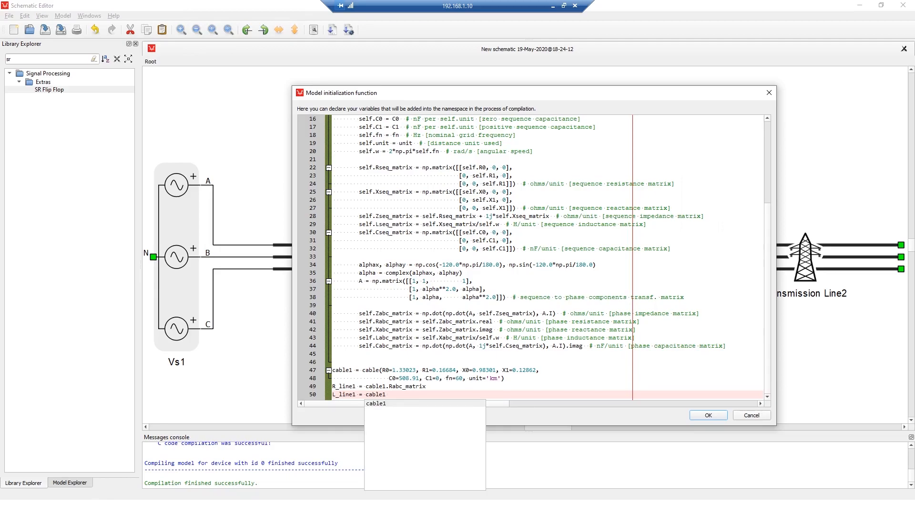
type(".Labc")
type("_matrix")
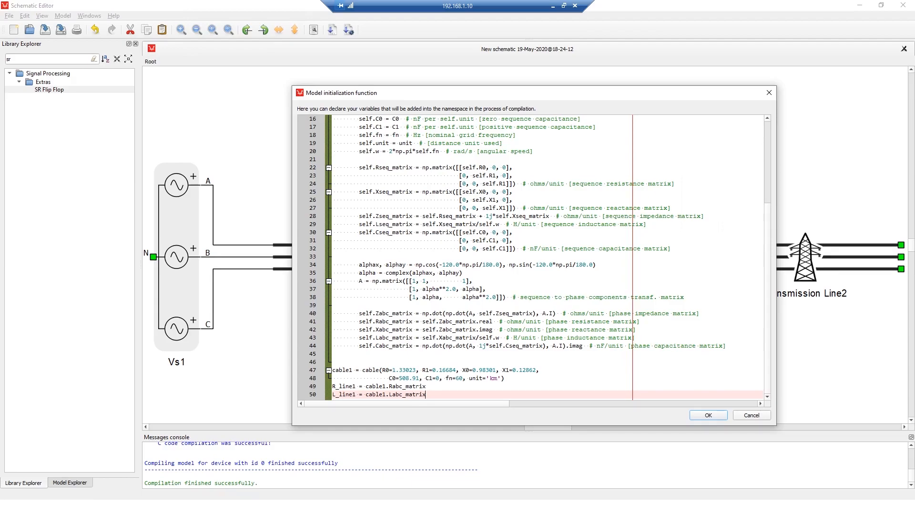
- Review the whole model initialization code and close its window without applying the changes
left_click_drag(430, 93, 470, 63)
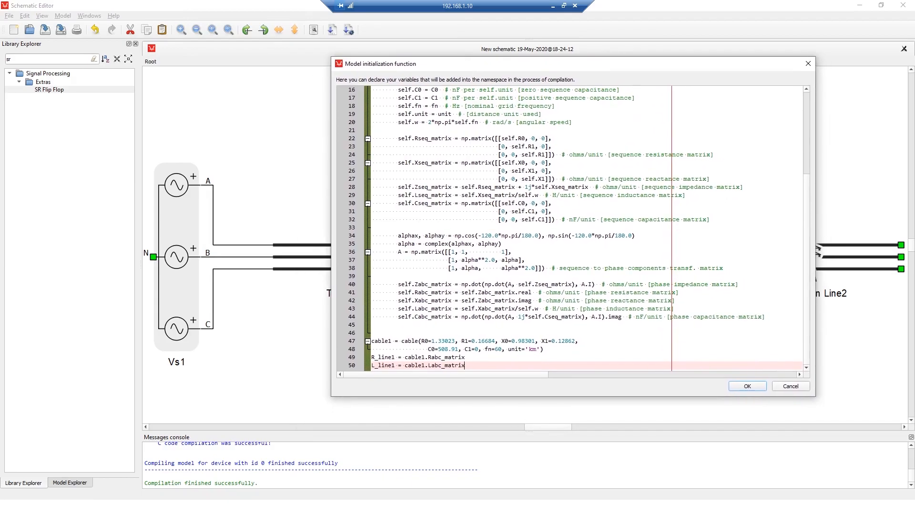
scroll(570, 229, "up", 3)
scroll(569, 229, "down", 3)
scroll(570, 229, "up", 5)
scroll(569, 229, "down", 5)
left_click(801, 387)
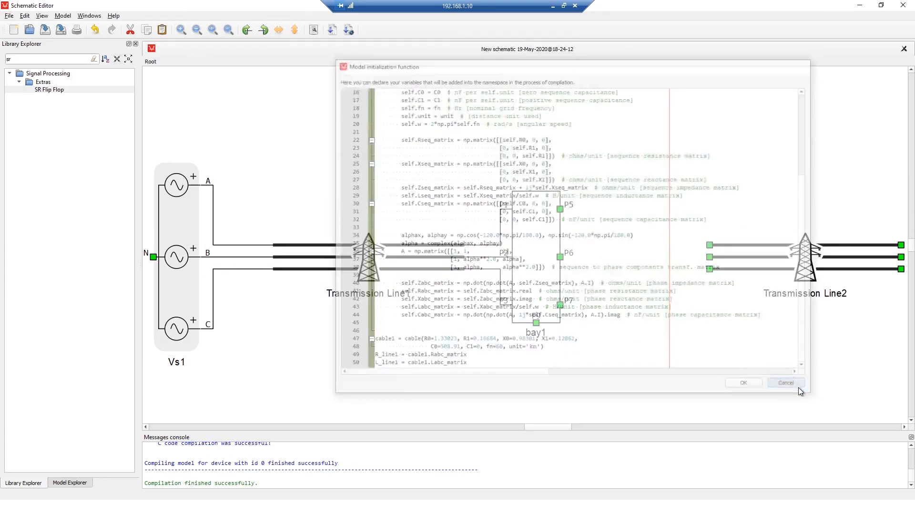
- View the mask editor of the bay1 subsystem and close it without changes
left_click(535, 264)
right_click(536, 242)
mouse_move(593, 454)
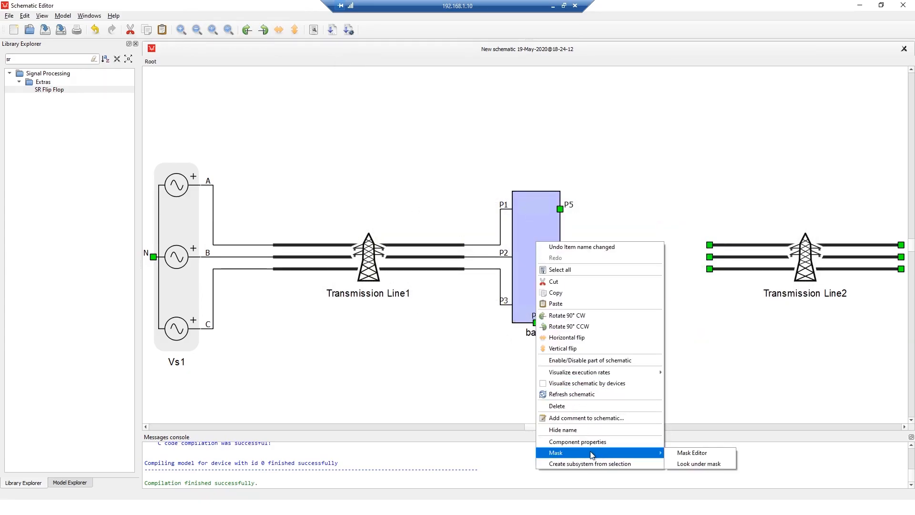
left_click(718, 454)
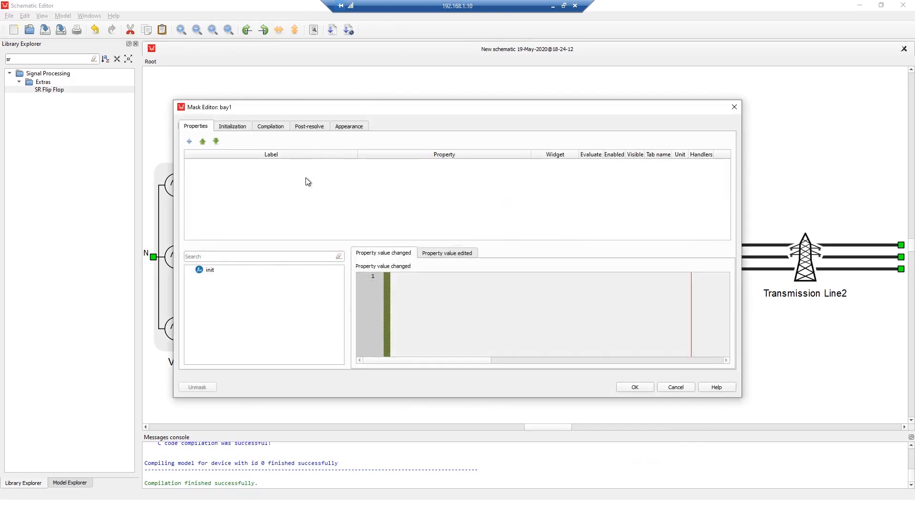
left_click(685, 390)
left_click(527, 133)
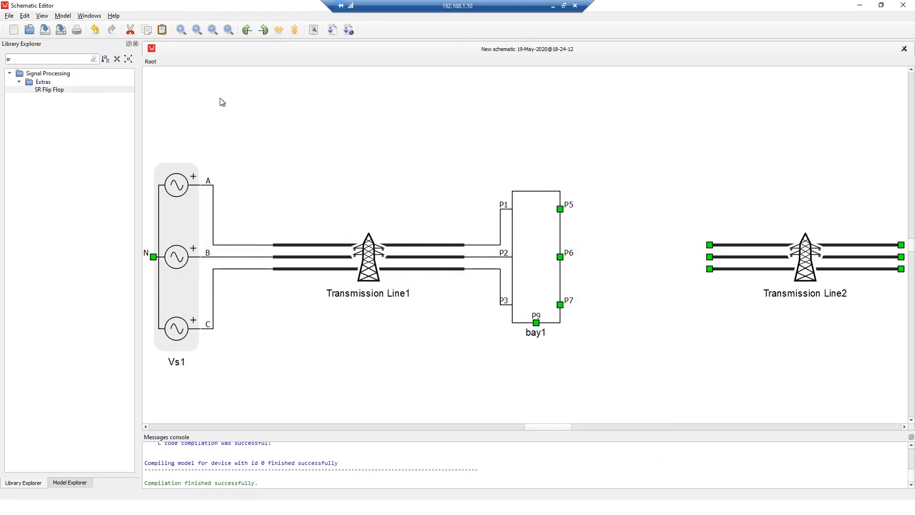
- Open the components_lib library from the POWERCO folder
left_click(9, 16)
mouse_move(22, 40)
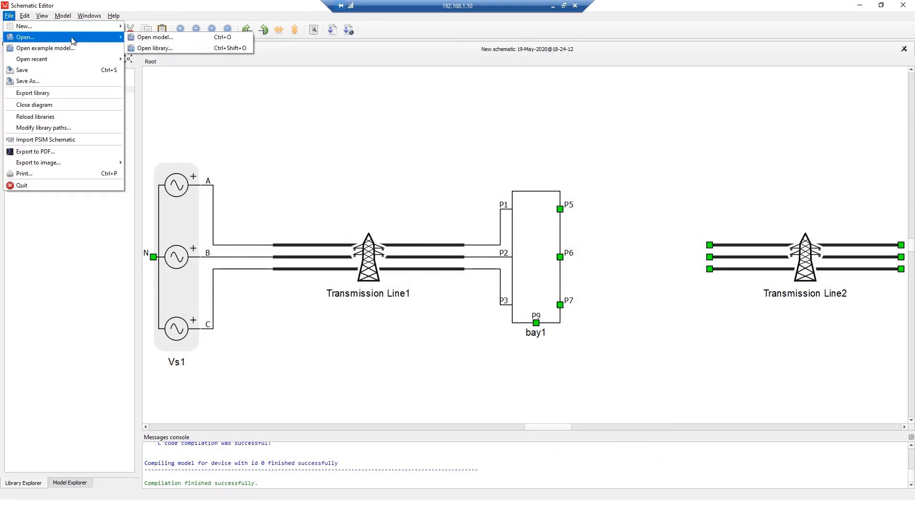
left_click(154, 48)
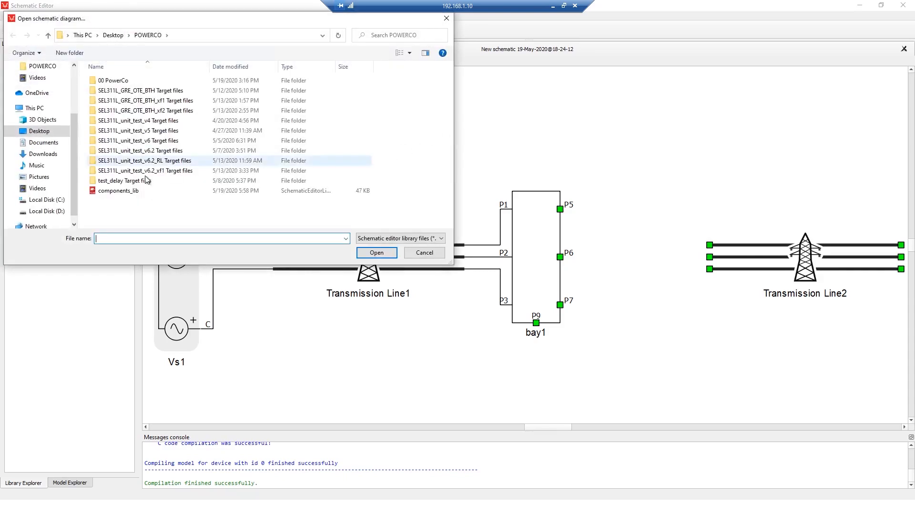
left_click(127, 192)
left_click(376, 253)
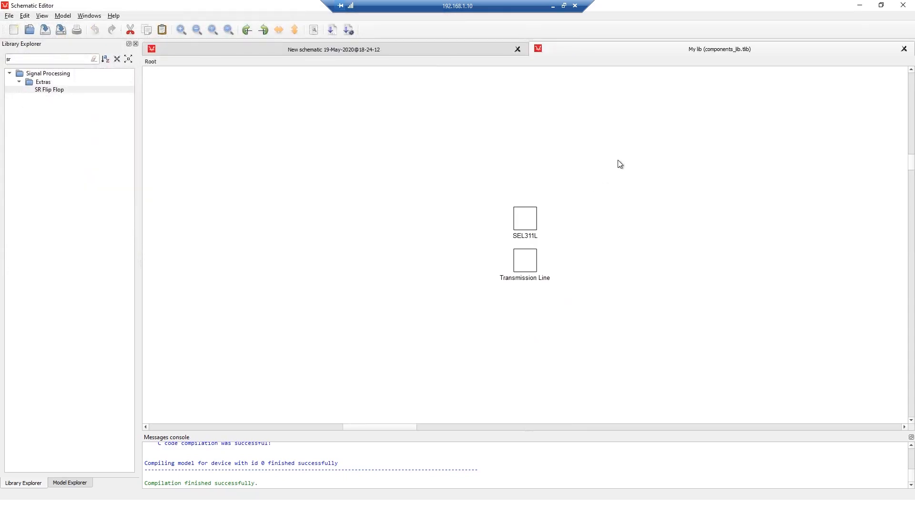
- Open the SEL311L group in the library to view its SEL311L Bay component
scroll(571, 236, "up", 3)
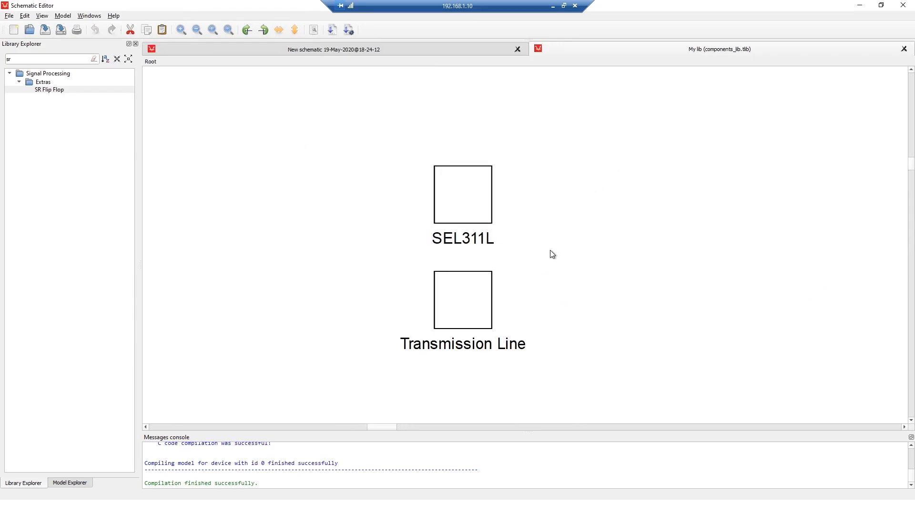
left_click(493, 230)
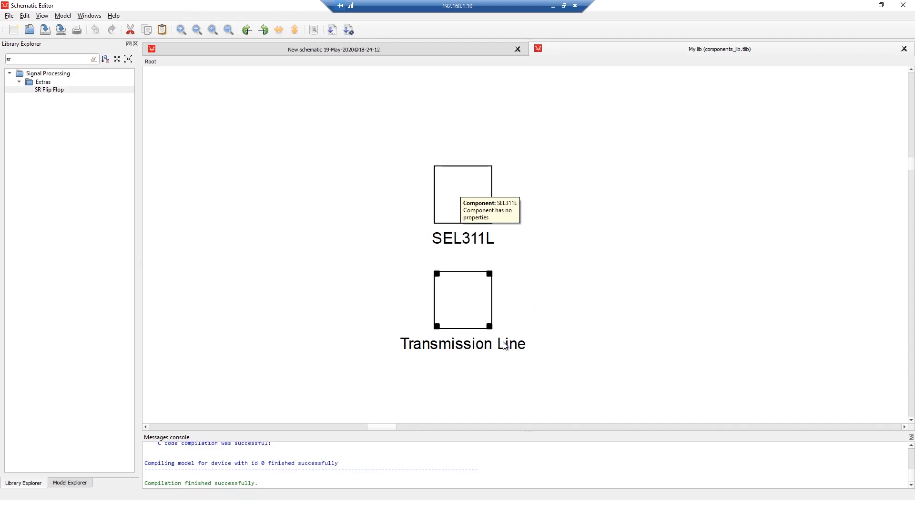
double_click(470, 196)
left_click(530, 230)
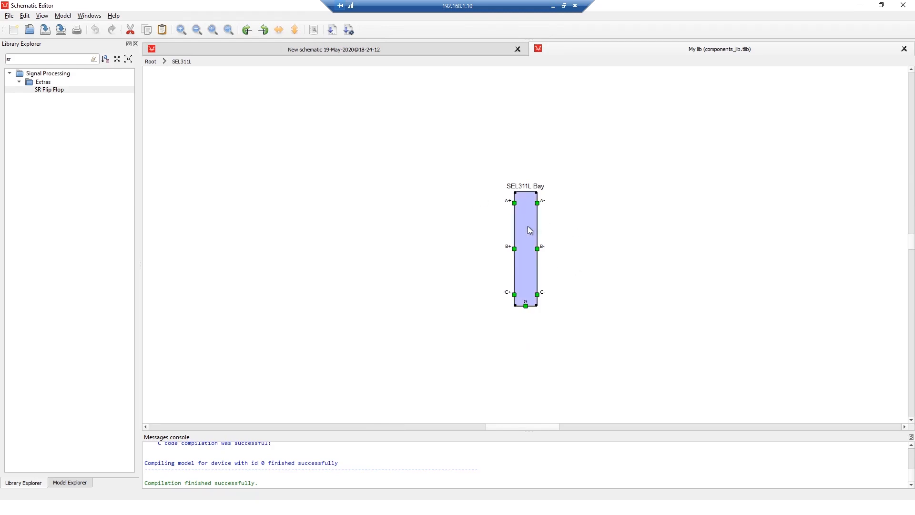
scroll(537, 211, "up", 3)
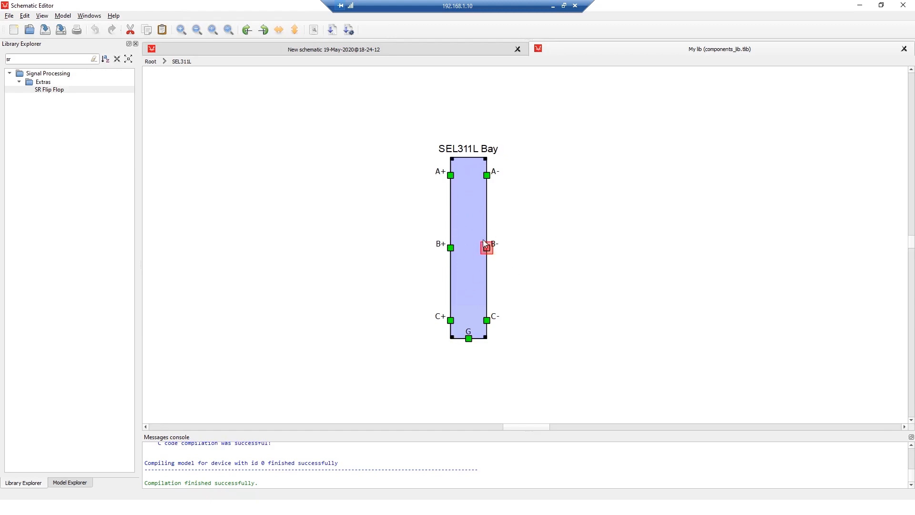
- Check the SEL311L Bay properties for starting channel, breaker open and close delays, and execution rate, and close them without changes
double_click(473, 228)
left_click(493, 249)
left_click_drag(445, 177, 313, 160)
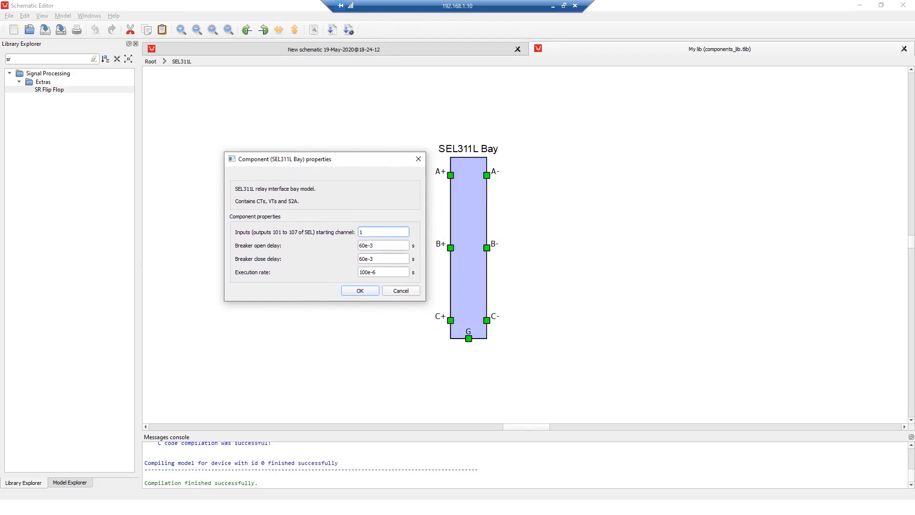
key("Tab")
key("Tab")
key("shift+Tab")
key("shift+Tab")
left_click(399, 291)
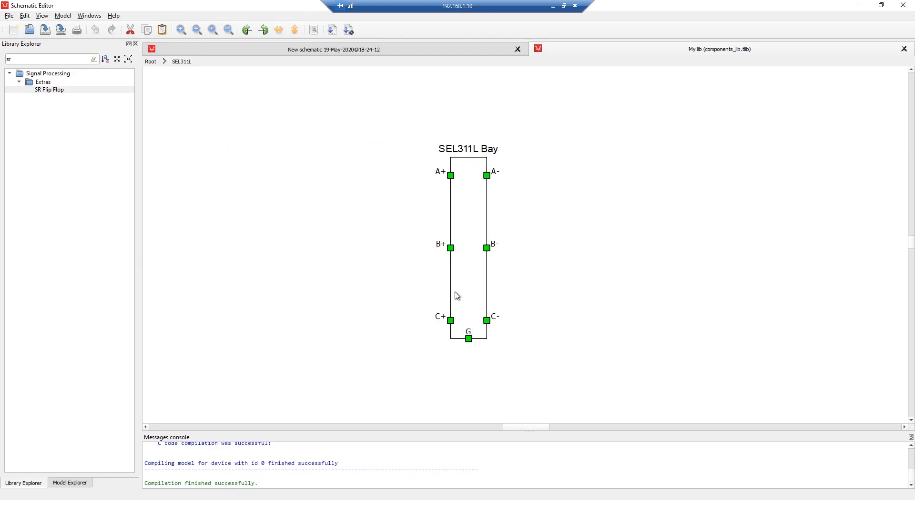
- Look inside the SEL311L Bay component and examine its meter and breaker circuit
double_click(473, 286)
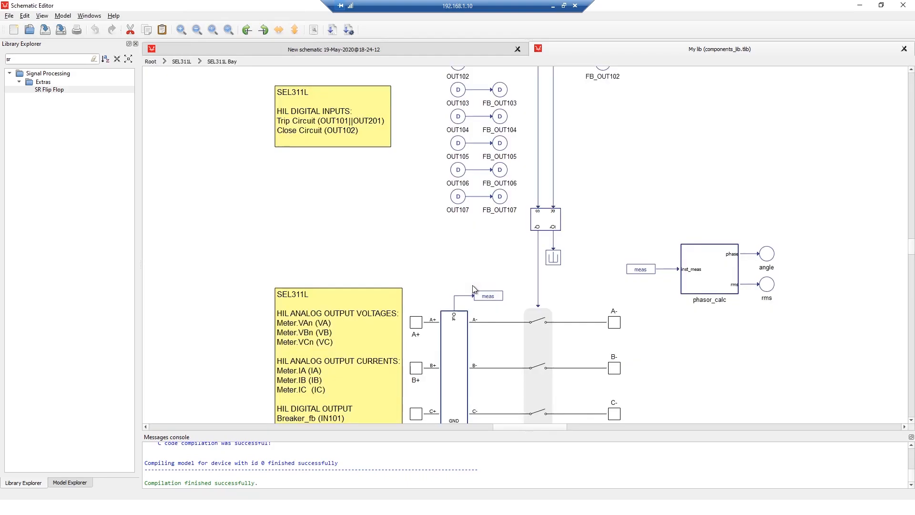
scroll(458, 285, "down", 2)
left_click_drag(663, 305, 508, 340)
scroll(525, 303, "down", 3)
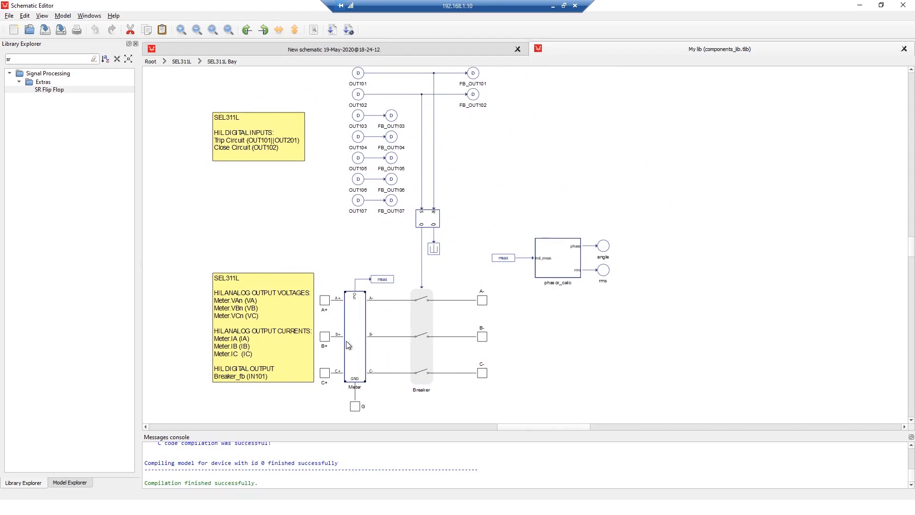
left_click(359, 328)
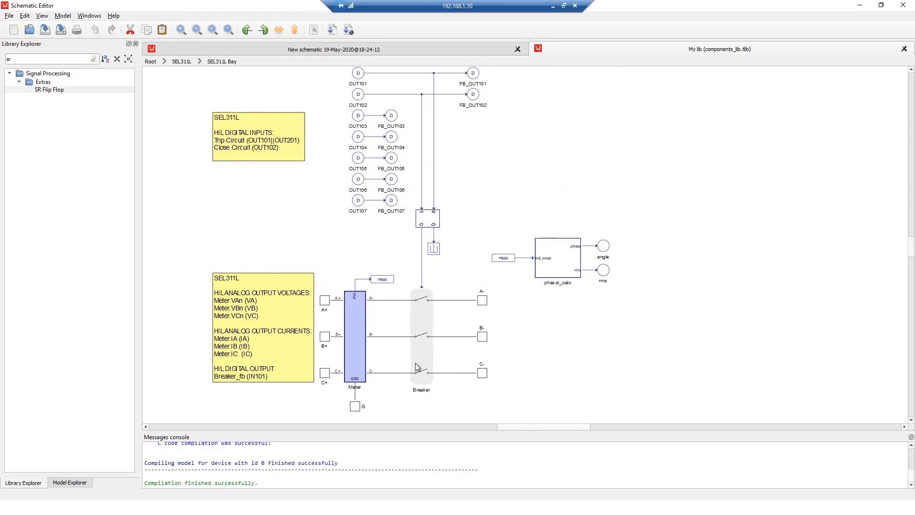
- Examine the bay's OUT101 to OUT107 digital inputs and the phasor_calc block, and return to the library root
scroll(451, 255, "up", 2)
left_click_drag(340, 105, 412, 260)
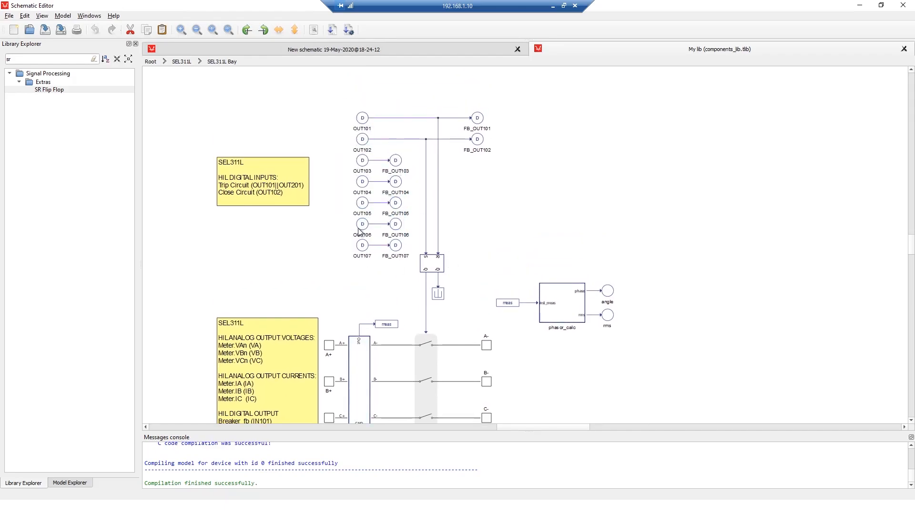
left_click(357, 273)
scroll(464, 297, "down", 2)
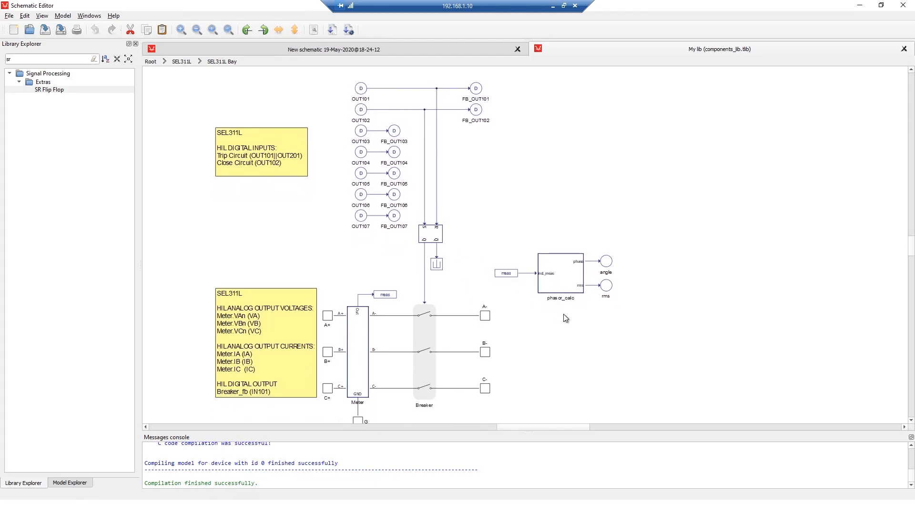
left_click_drag(494, 205, 654, 301)
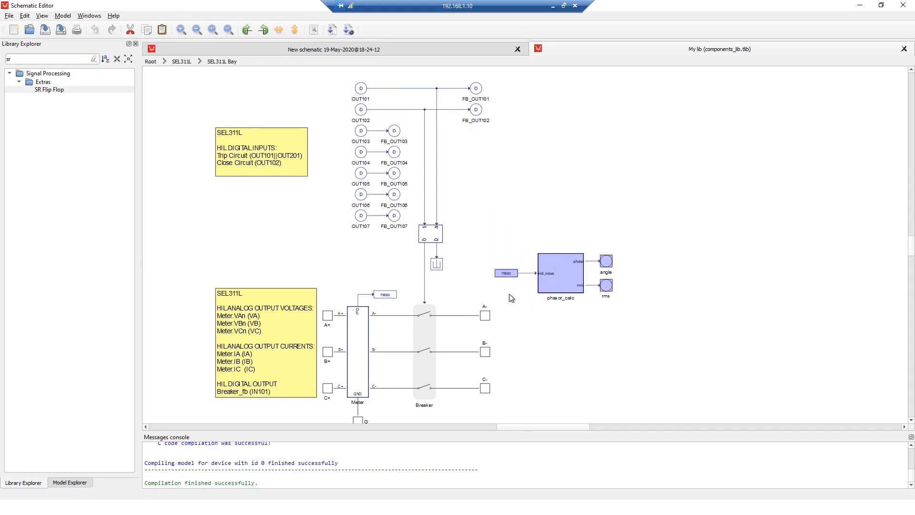
left_click(182, 61)
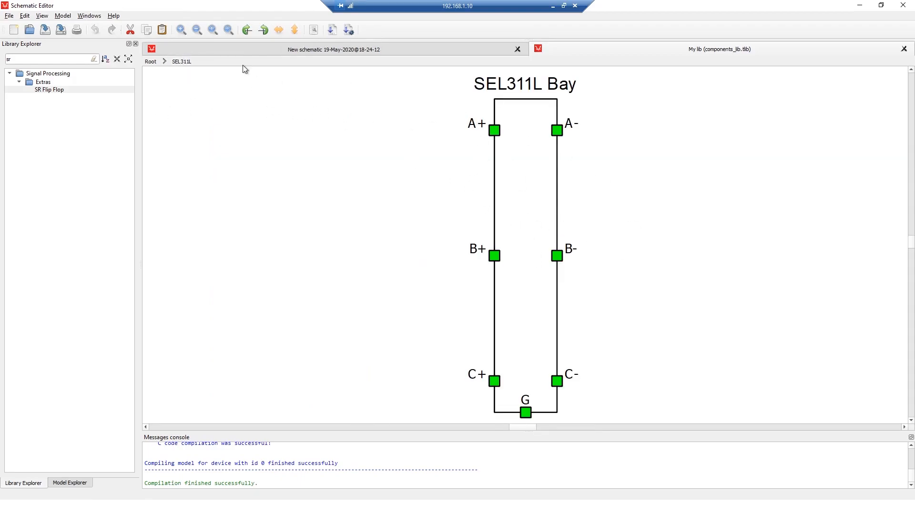
left_click(150, 61)
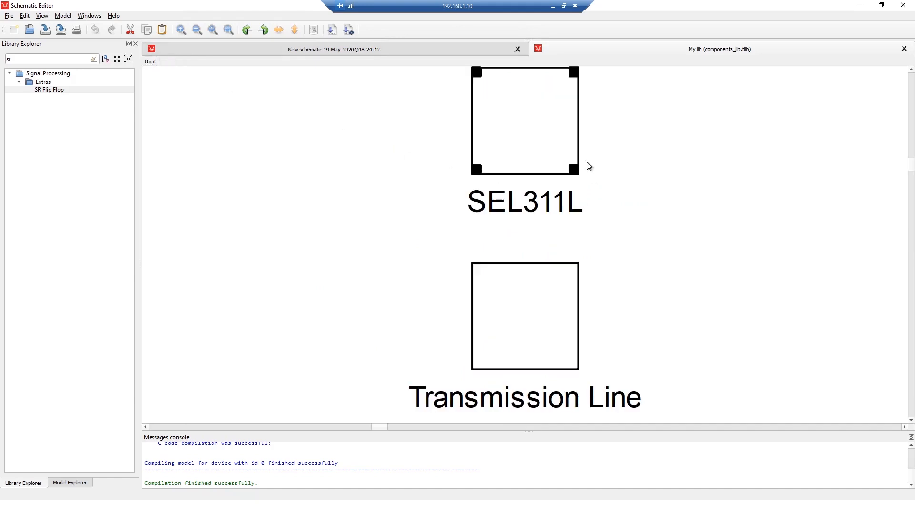
- Open the Transmission Line group in the library to view its TL Section component
left_click(557, 324)
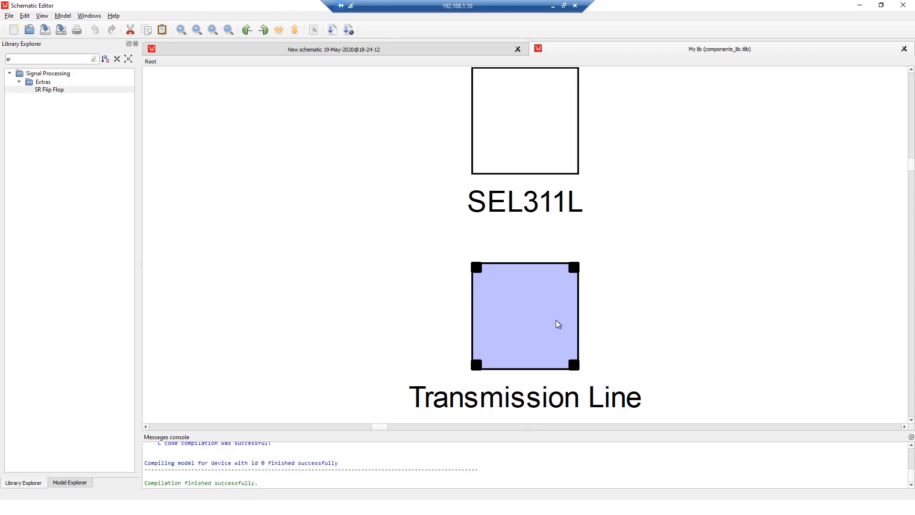
double_click(558, 324)
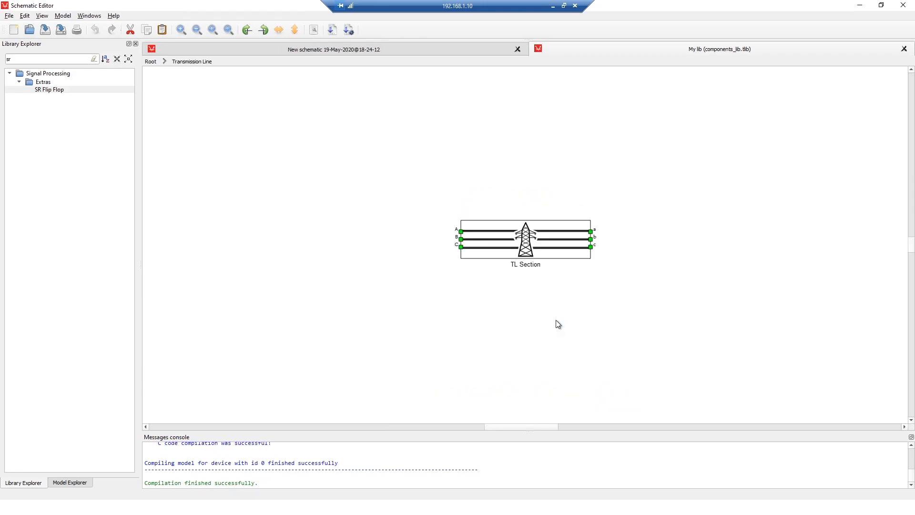
scroll(543, 243, "up", 5)
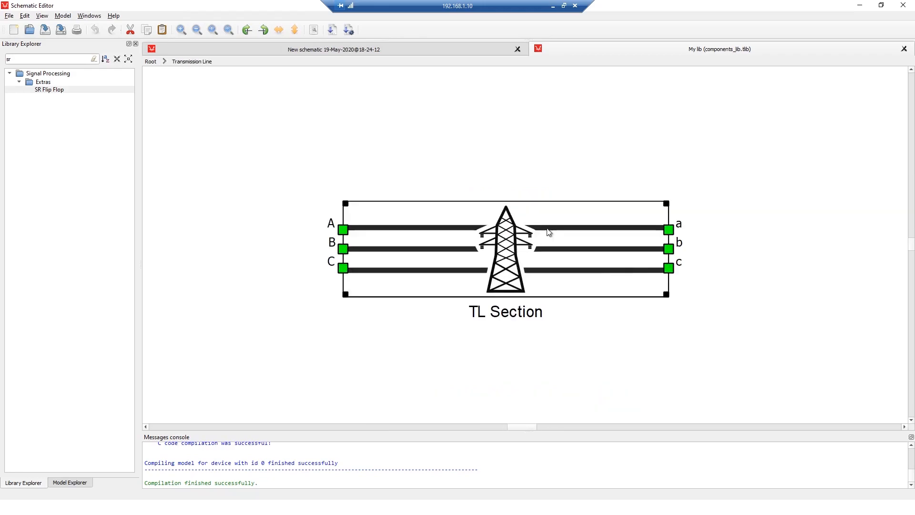
- Check the TL Section properties for sequence resistances and reactances, line length, and grid frequency, and close them without changes
double_click(491, 226)
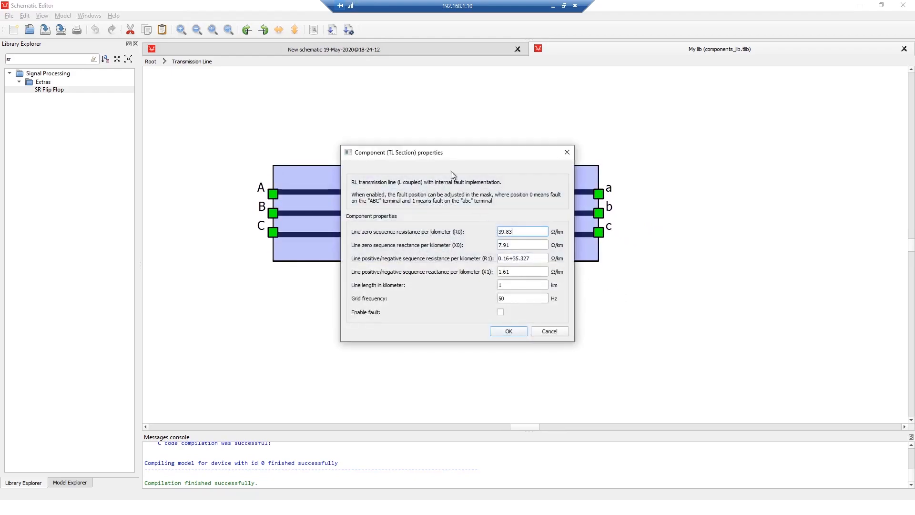
left_click_drag(438, 153, 716, 118)
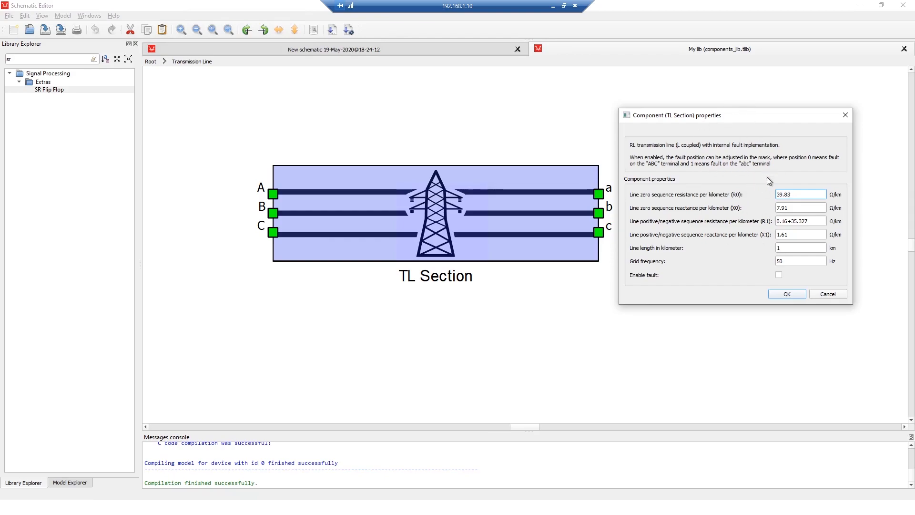
left_click_drag(809, 194, 768, 193)
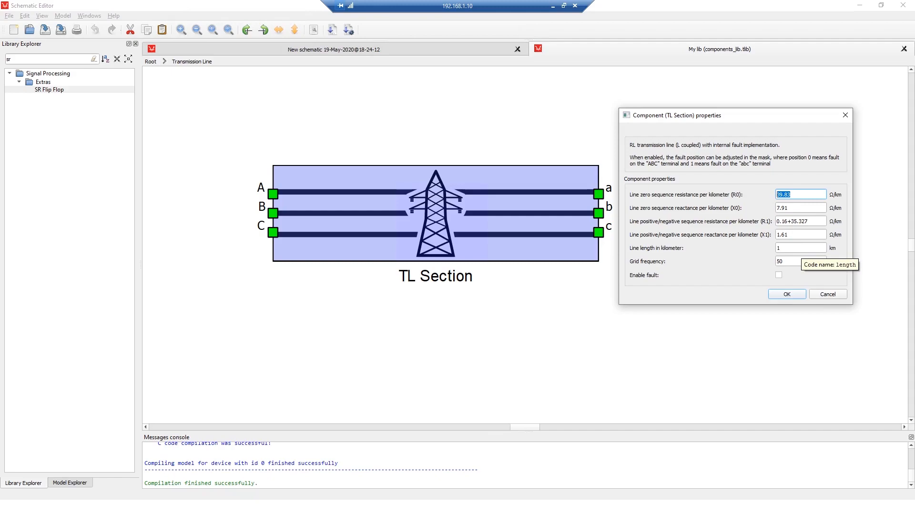
double_click(801, 248)
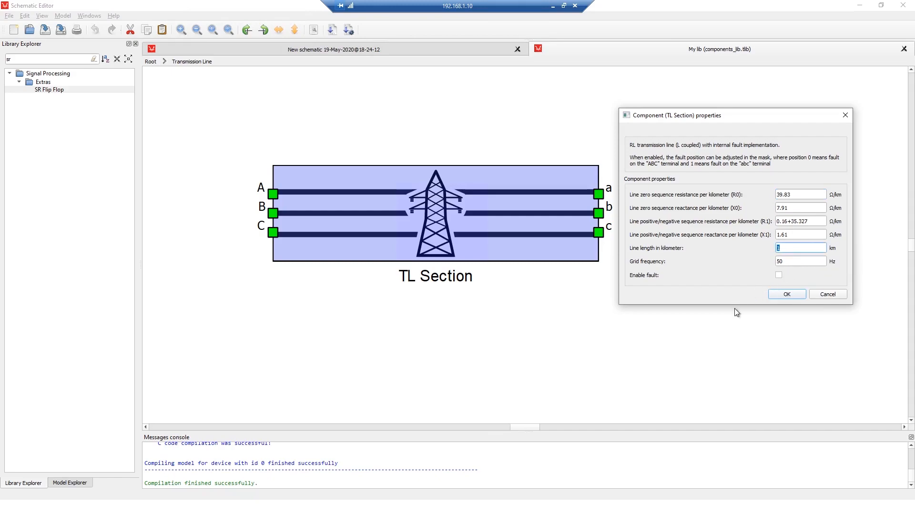
left_click(828, 293)
- Examine the line model inside the TL Section component and return to the Transmission Line level
left_click(447, 223)
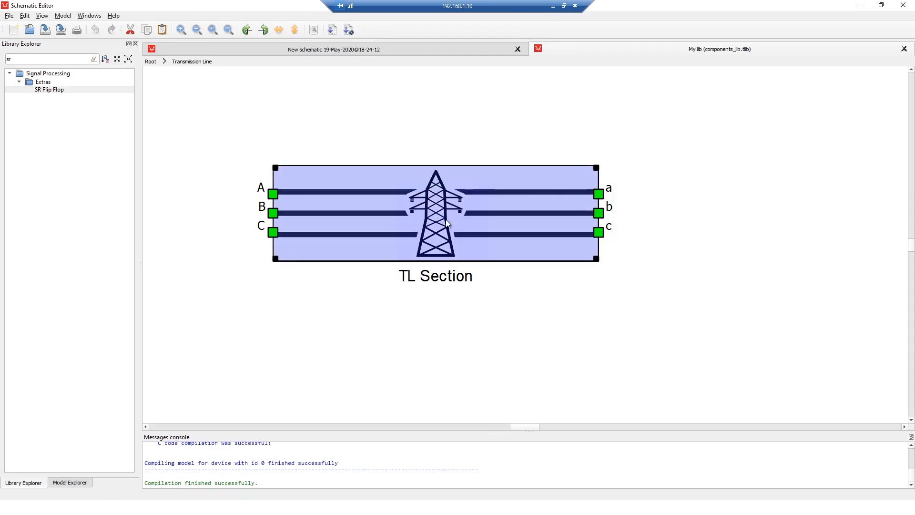
double_click(447, 223)
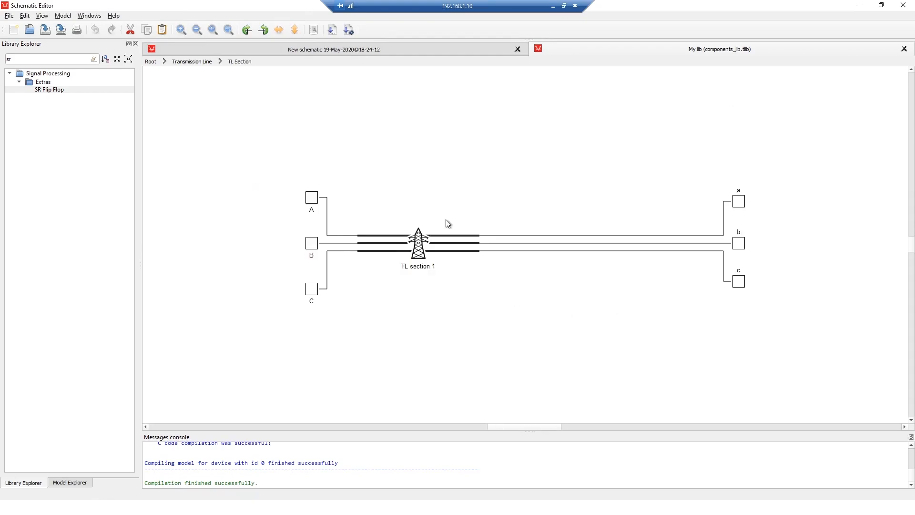
left_click(425, 250)
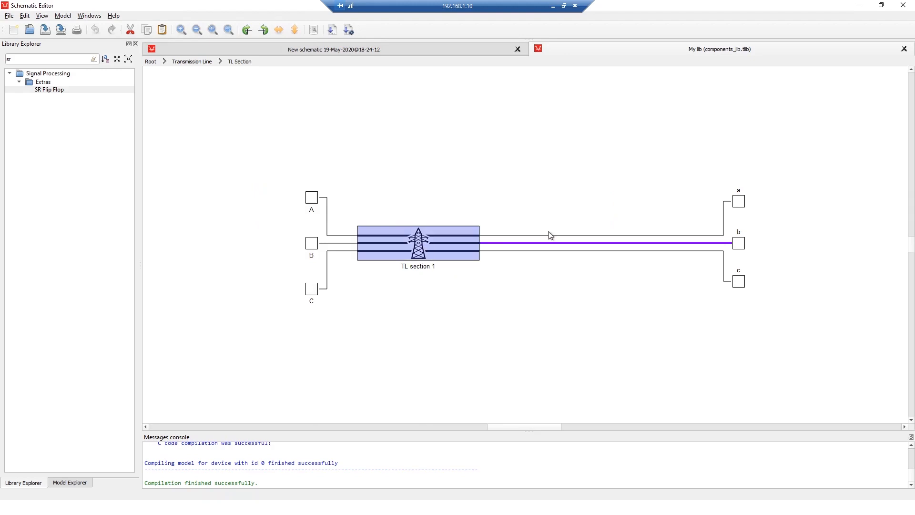
left_click(194, 62)
- Enable the fault in the TL Section properties, keeping the default fault position, fault resistances and execution rate
double_click(452, 172)
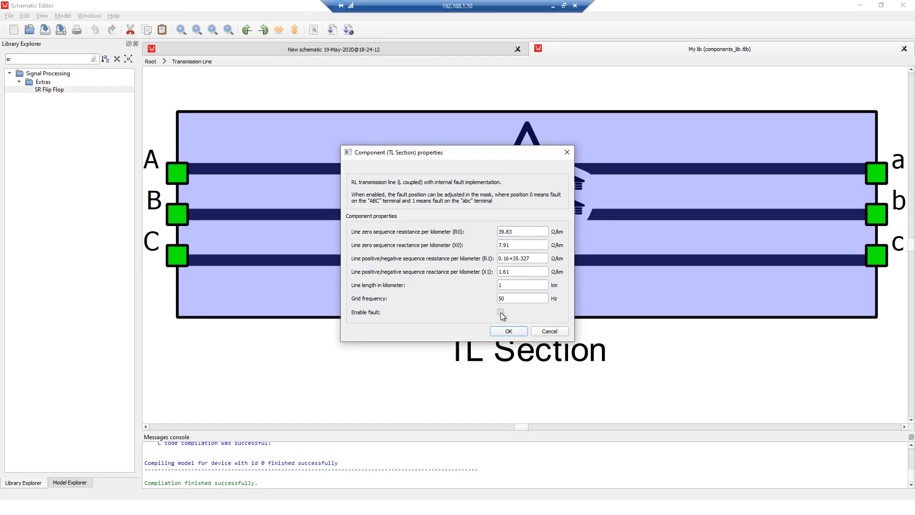
left_click(500, 312)
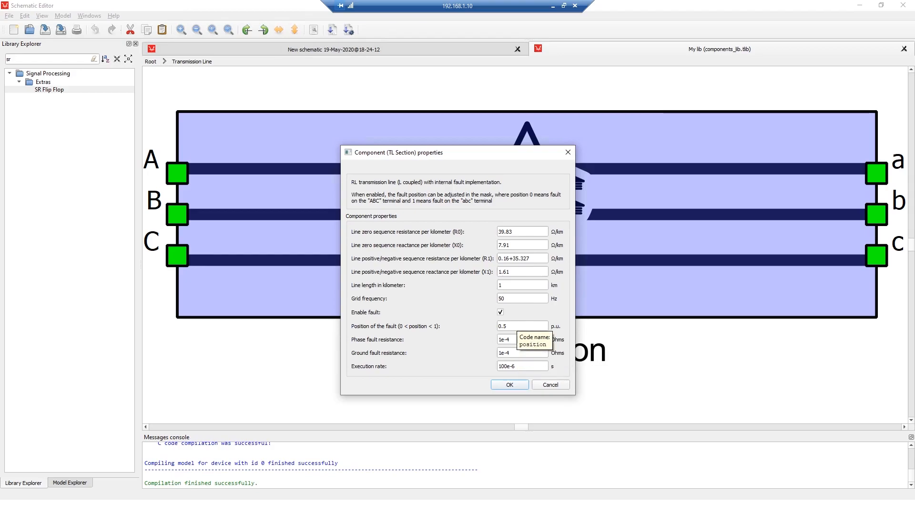
key("Tab")
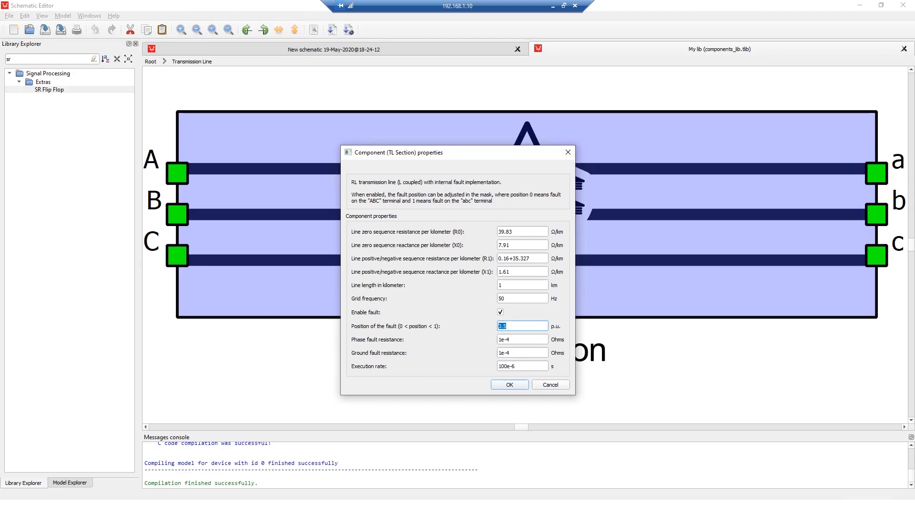
key("Tab")
key("Tab")
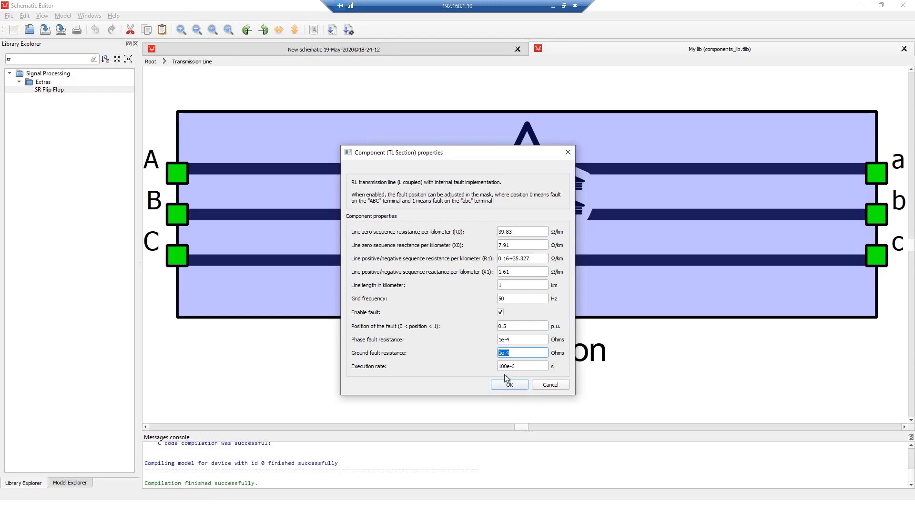
left_click(512, 384)
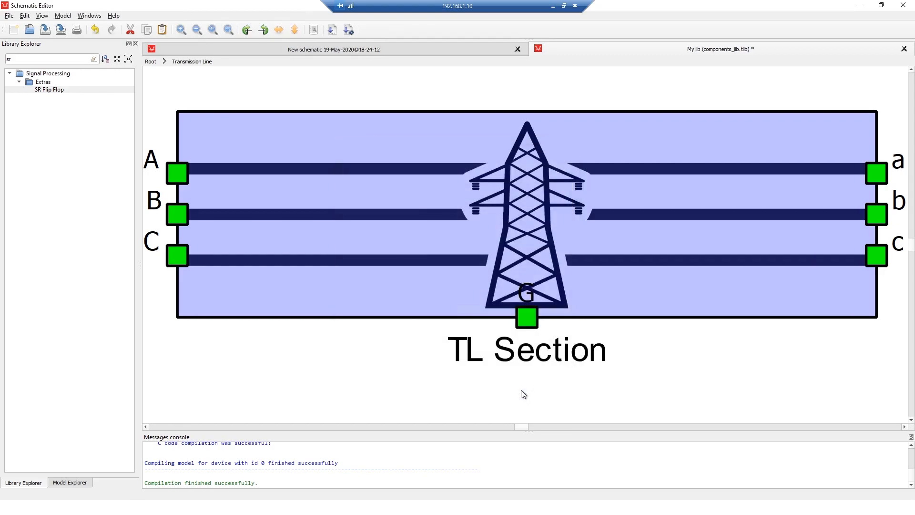
- Examine the Dynamic Grid Fault circuit inside the TL Section and return to the Transmission Line level
left_click(615, 227)
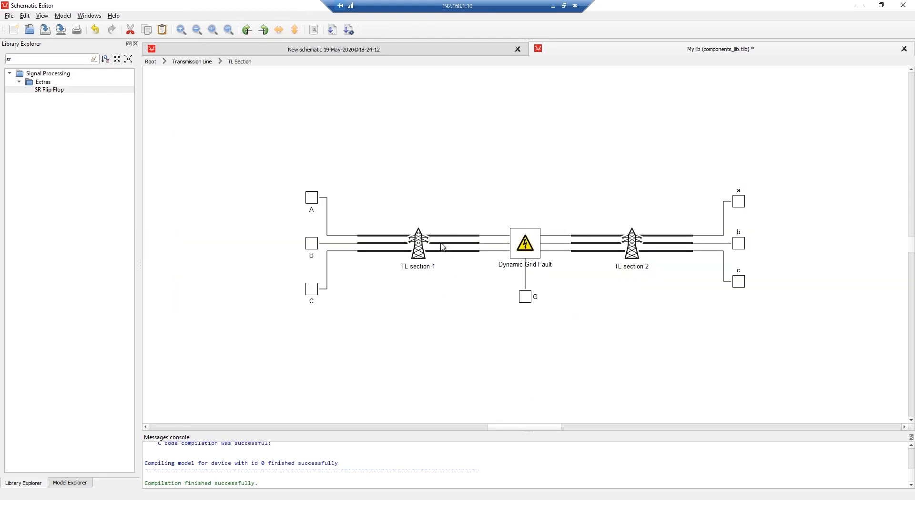
left_click(534, 250)
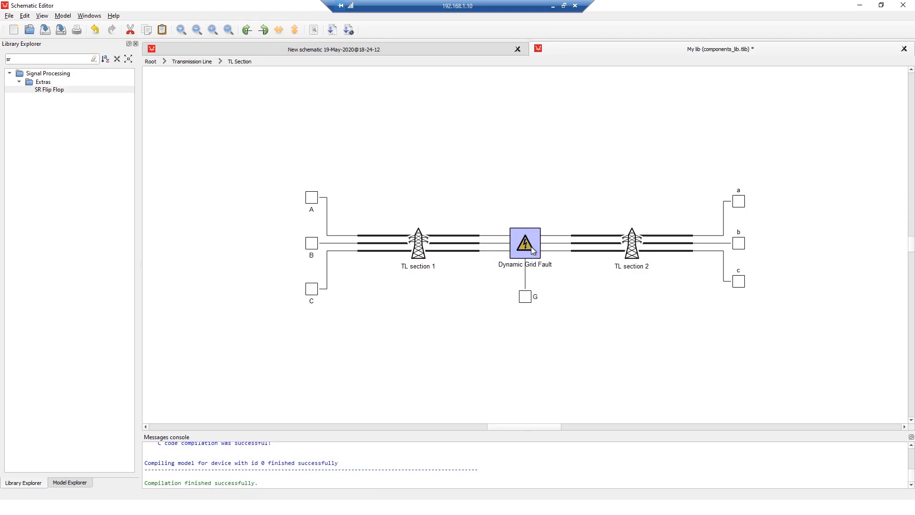
double_click(530, 246)
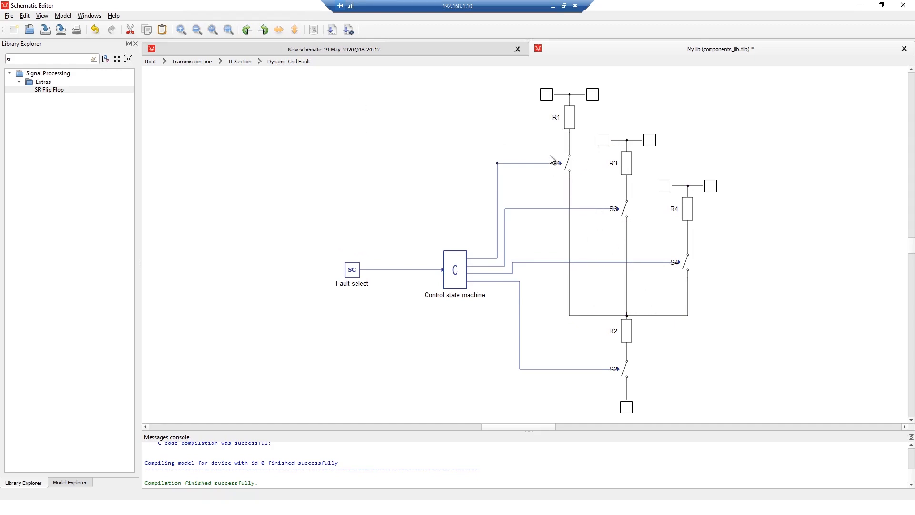
left_click(240, 62)
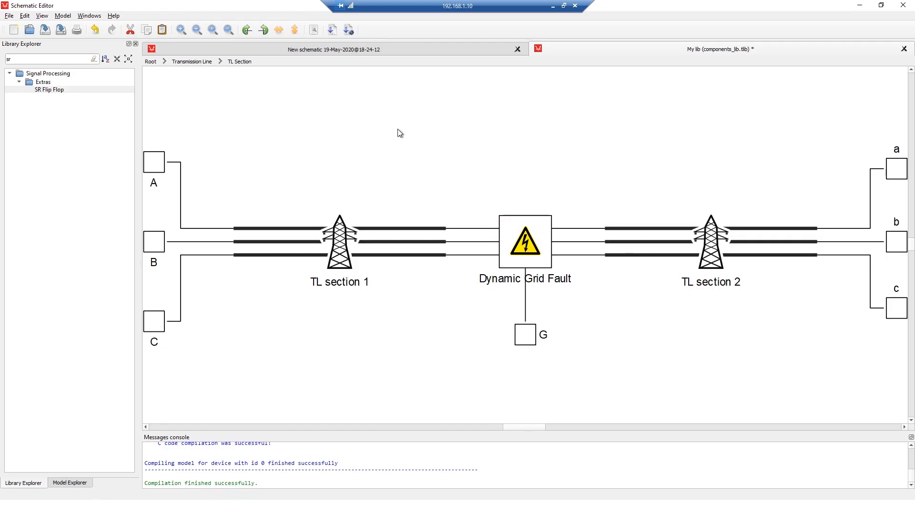
left_click(192, 62)
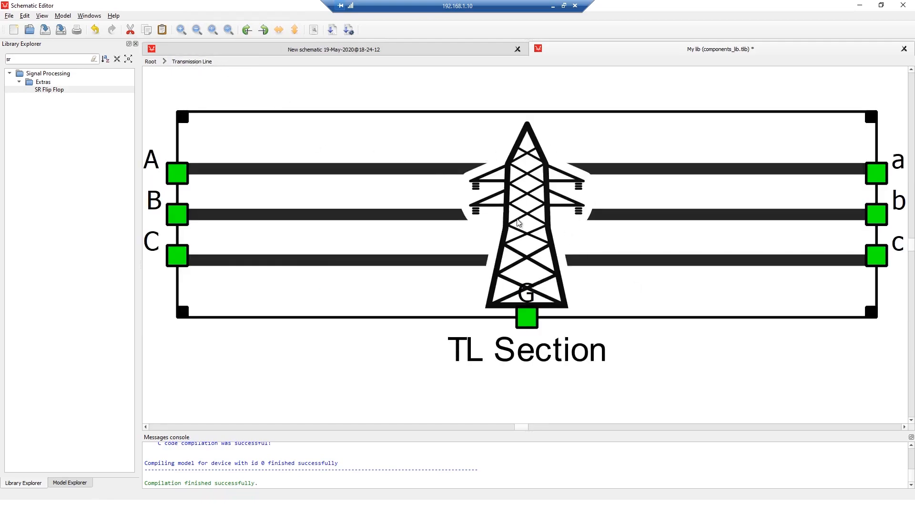
- Disable the fault in the TL Section properties and check how the component's internal circuit changes
left_click(503, 208)
double_click(504, 208)
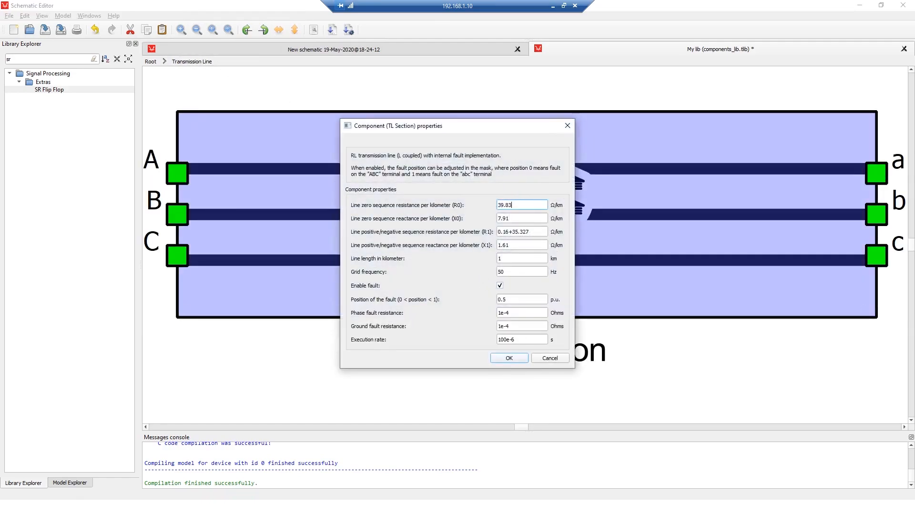
left_click(500, 285)
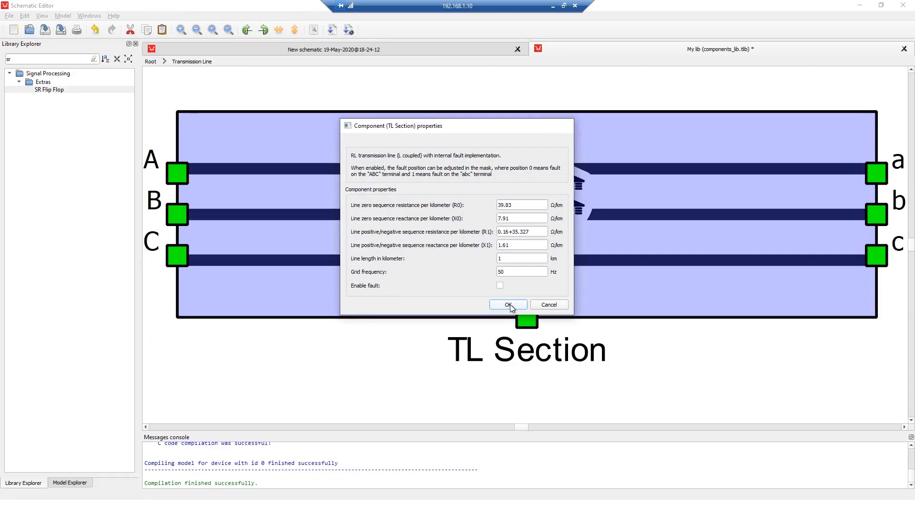
left_click(509, 305)
key("ctrl+u")
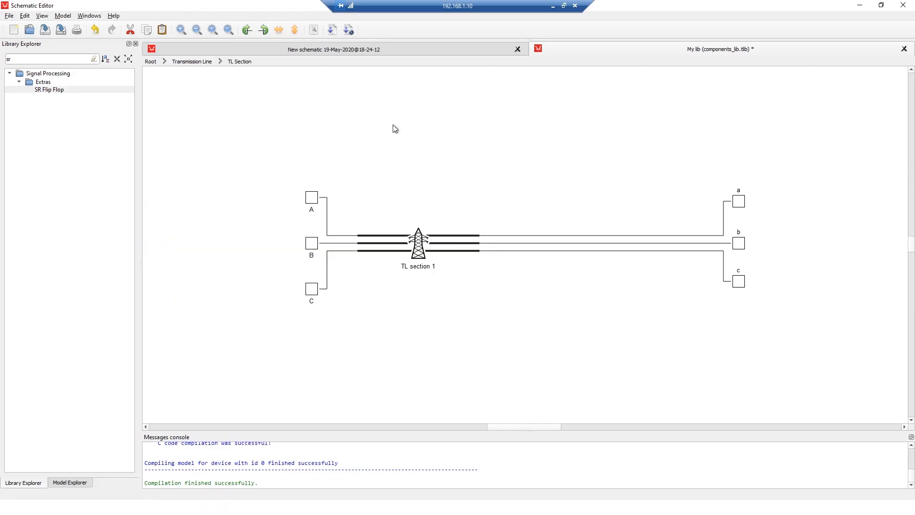
left_click(193, 62)
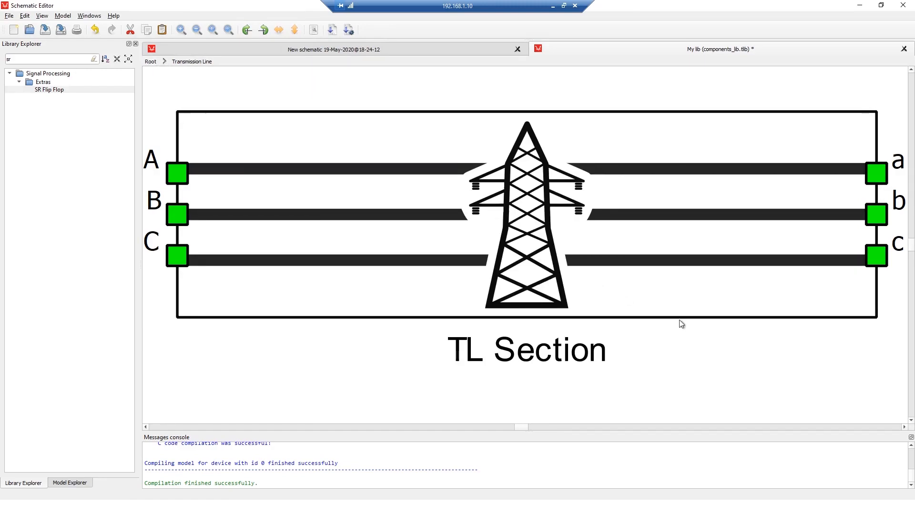
- Re-enable the TL Section's fault, check the component's internal circuit, and return to the library root
left_click(661, 300)
double_click(639, 282)
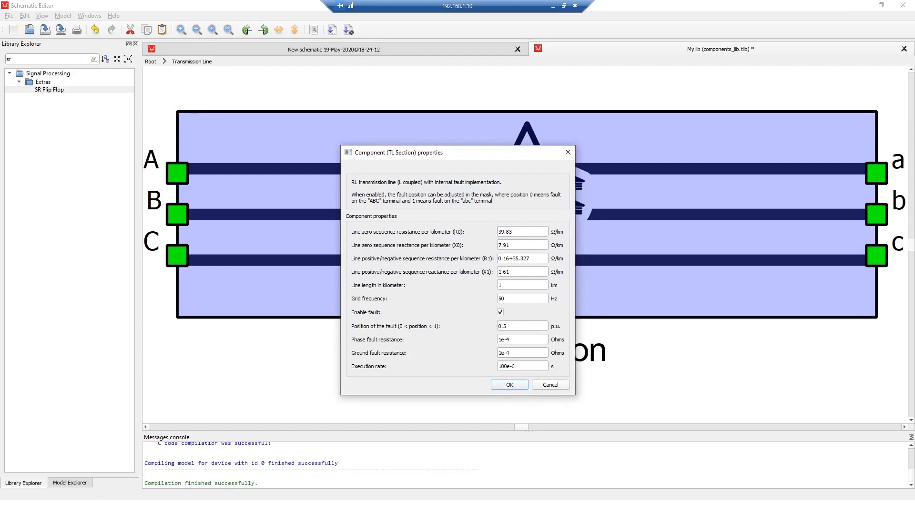
left_click(513, 388)
double_click(550, 246)
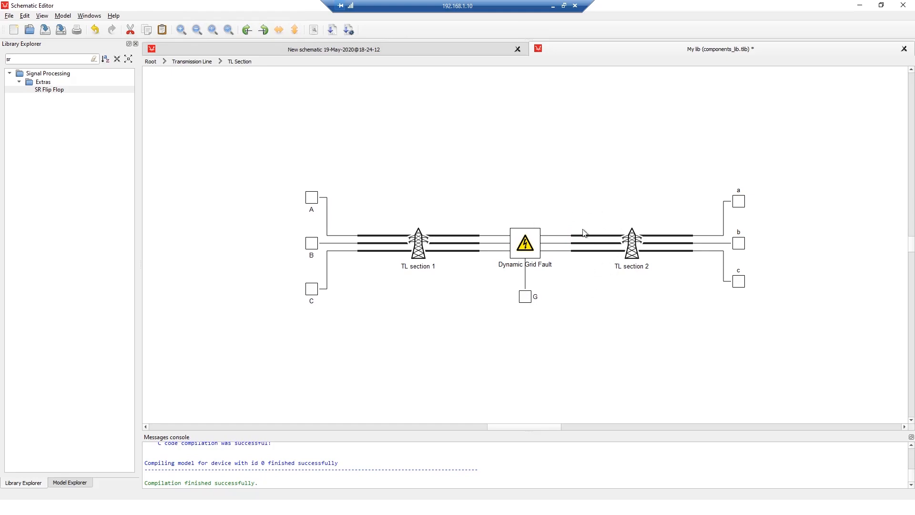
left_click(191, 61)
left_click(150, 62)
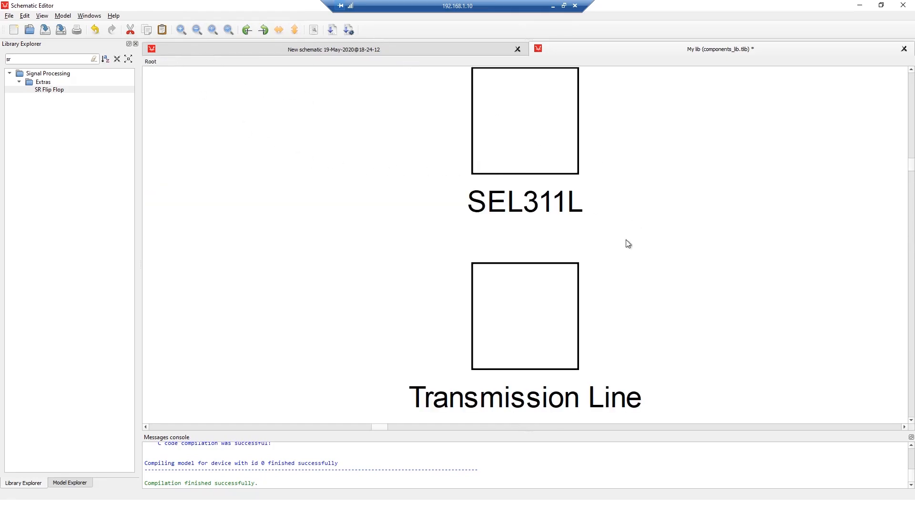
- In the new schematic, wire the three free inputs of Transmission Line2 to bay1's P5, P6 and P7 terminals
left_click(391, 52)
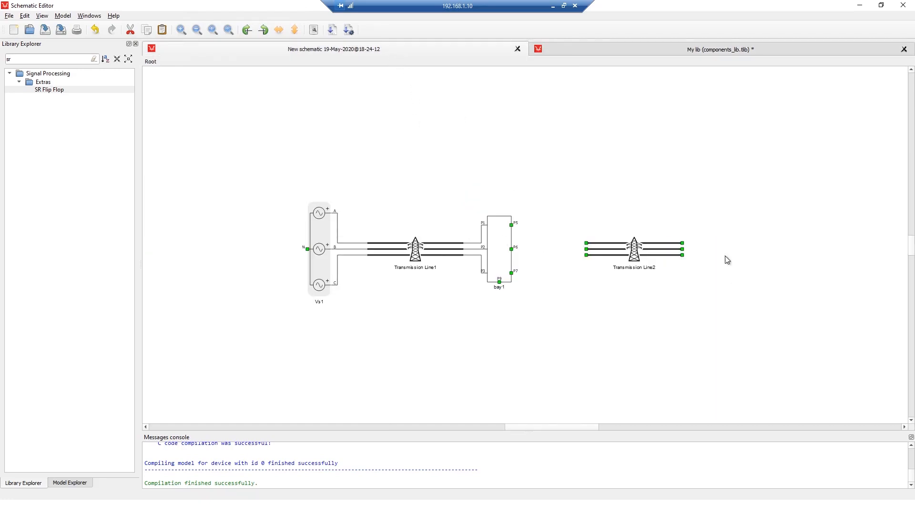
scroll(646, 264, "up", 1)
left_click_drag(497, 244, 436, 244)
left_click_drag(497, 234, 436, 206)
left_click_drag(497, 254, 435, 281)
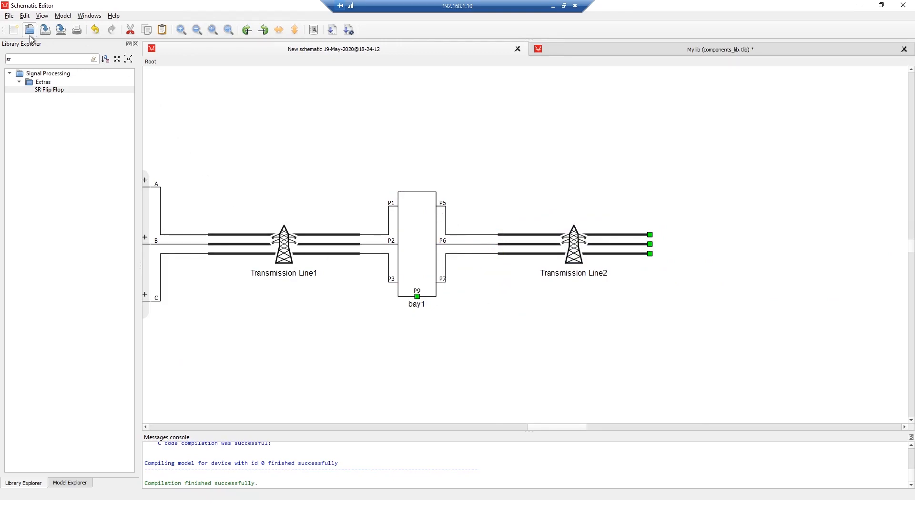
- Add the Desktop POWERCO folder to the user library paths and apply the path settings temporarily
left_click(8, 15)
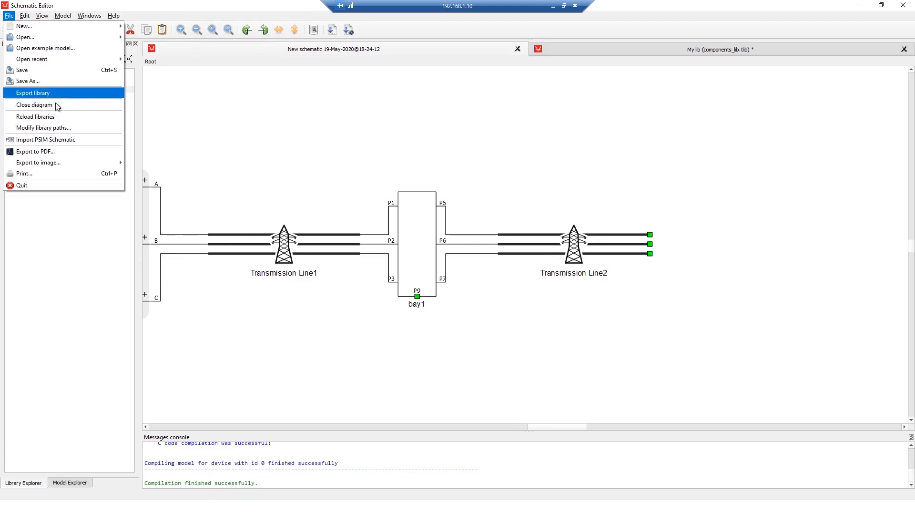
left_click(54, 128)
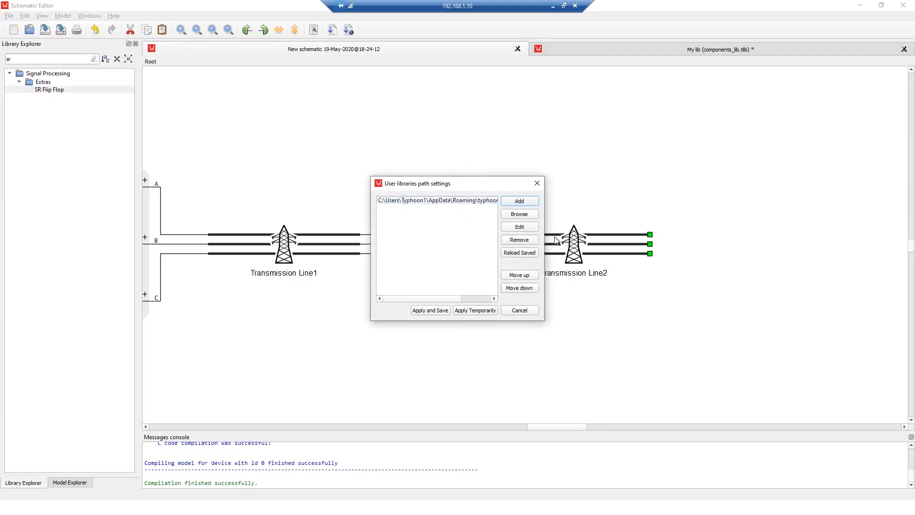
left_click(519, 214)
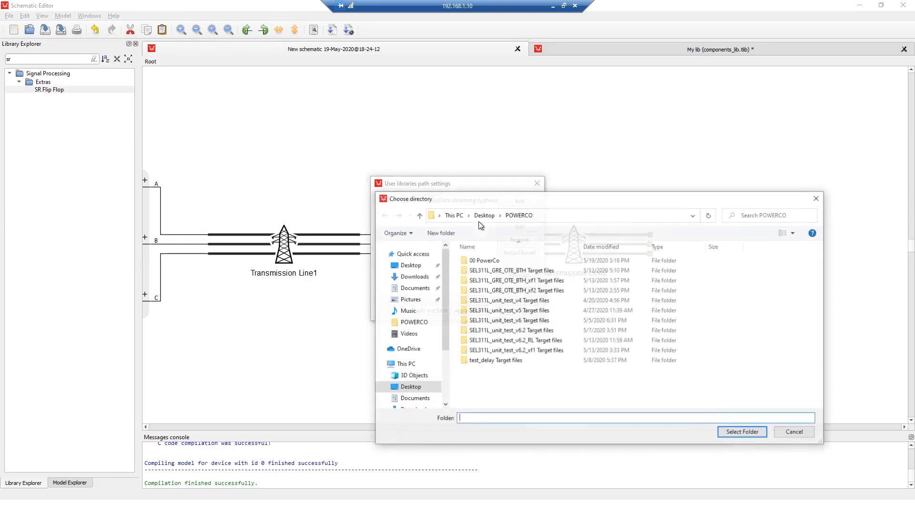
left_click(548, 214)
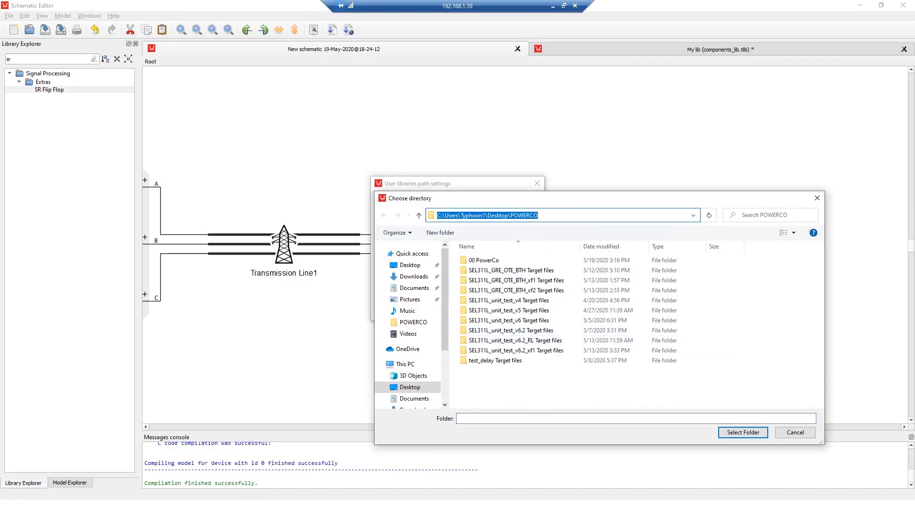
left_click(736, 433)
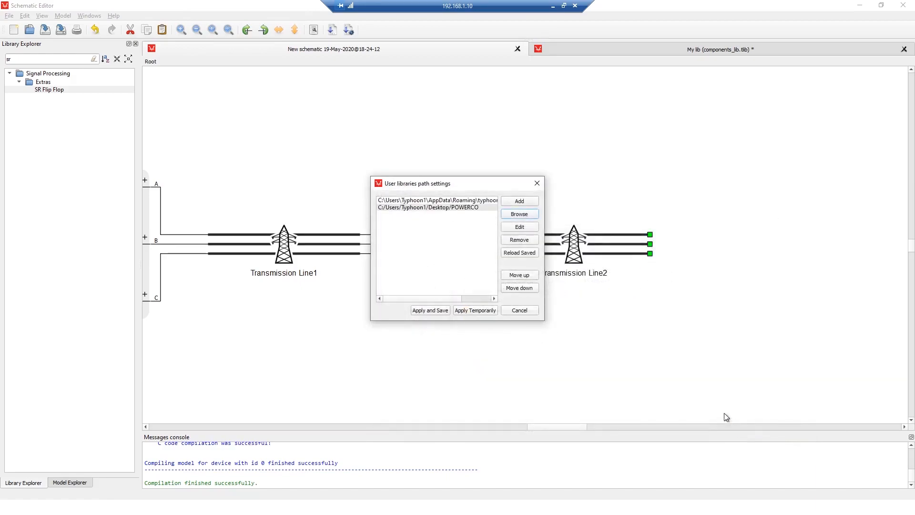
left_click(480, 313)
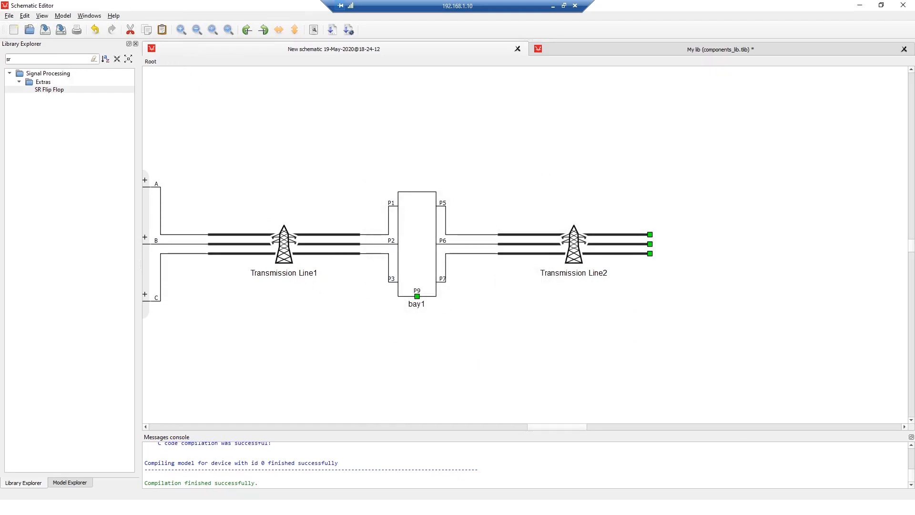
- Clear the component search, reload the user libraries, and expand the SEL311L and Transmission Line groups of My lib
left_click(95, 59)
left_click(9, 16)
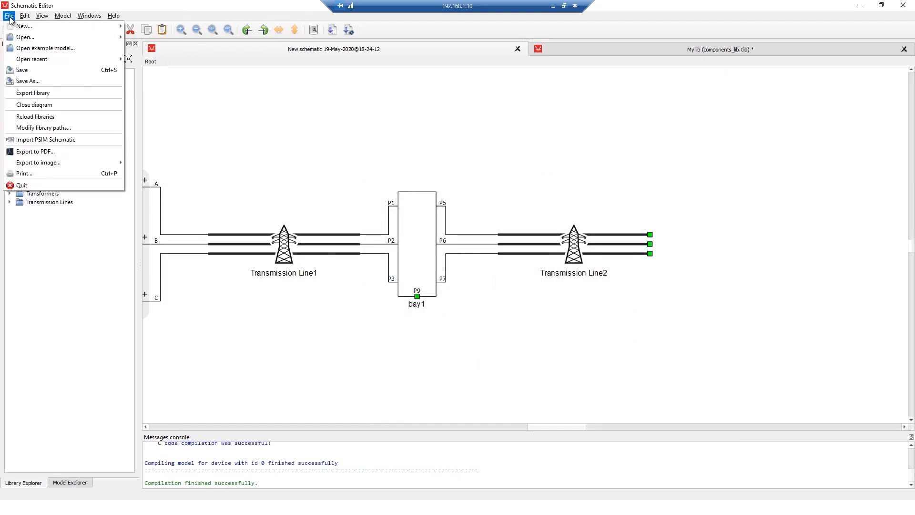
left_click(46, 118)
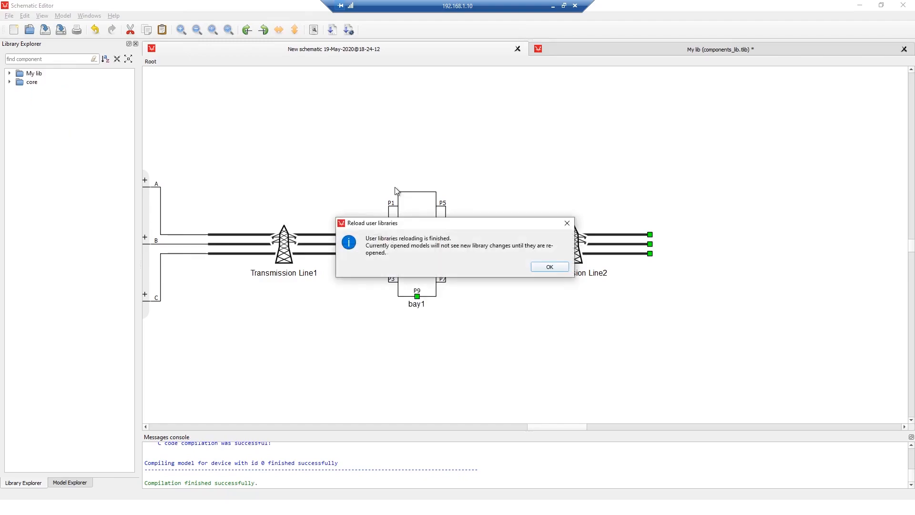
left_click(559, 269)
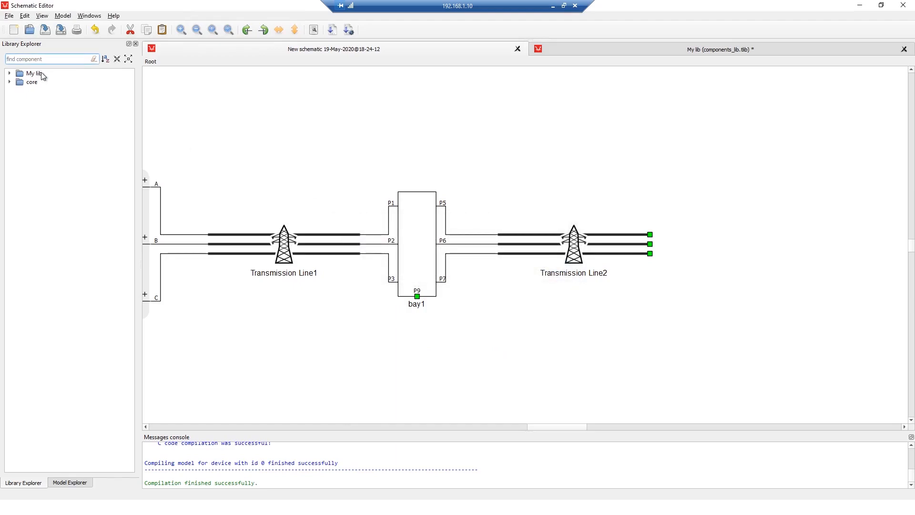
left_click(10, 74)
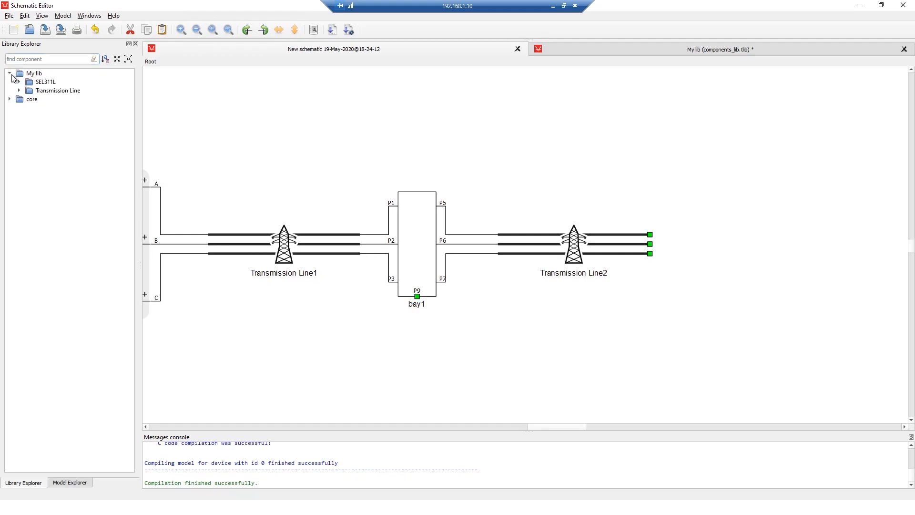
left_click(19, 82)
left_click(19, 98)
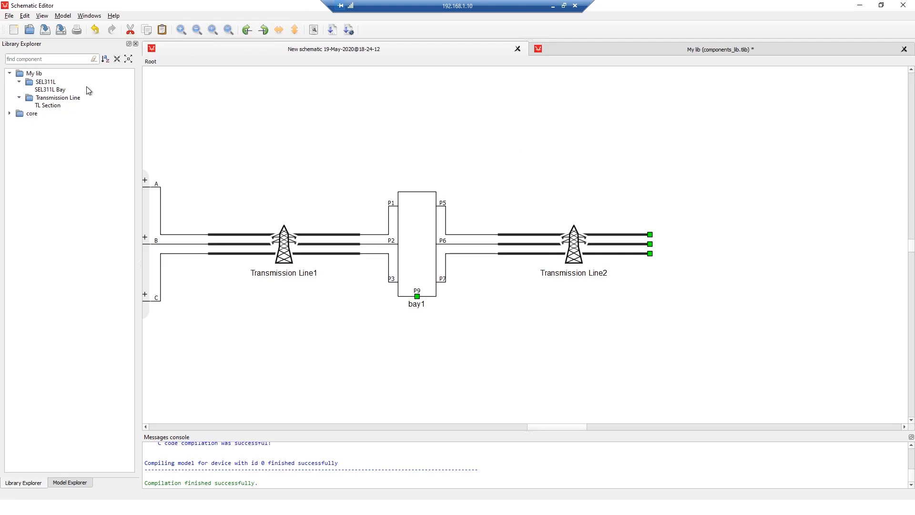
- Place a SEL311L Bay and a TL Section from My lib beyond Transmission Line2, with the TL Section between the line and the bay
left_click_drag(55, 89, 822, 261)
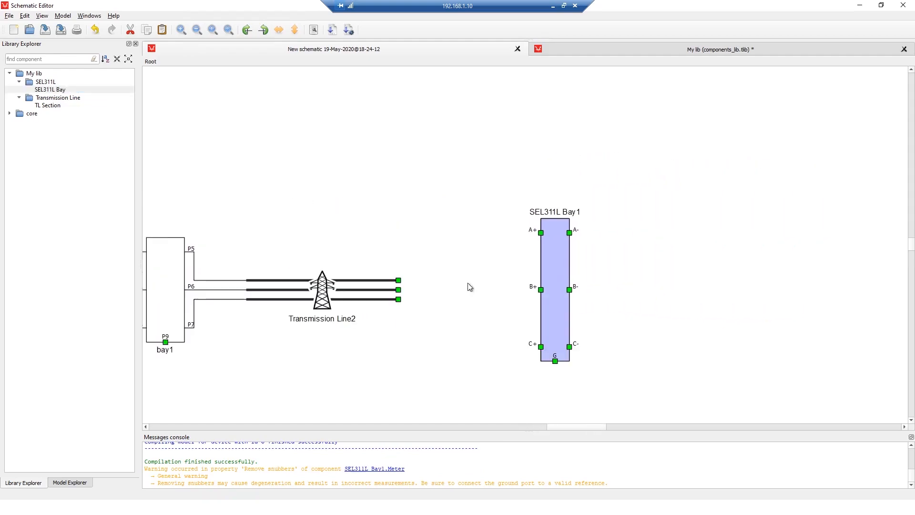
left_click_drag(582, 307, 586, 323)
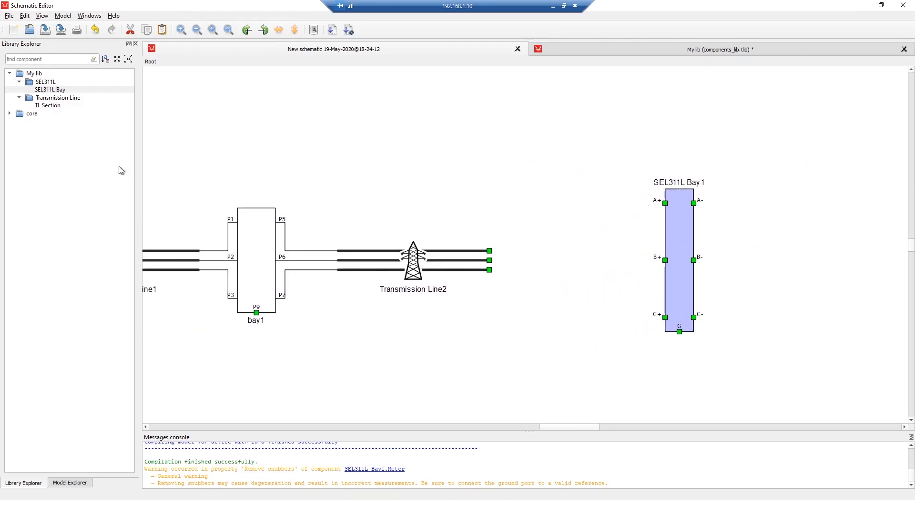
double_click(48, 106)
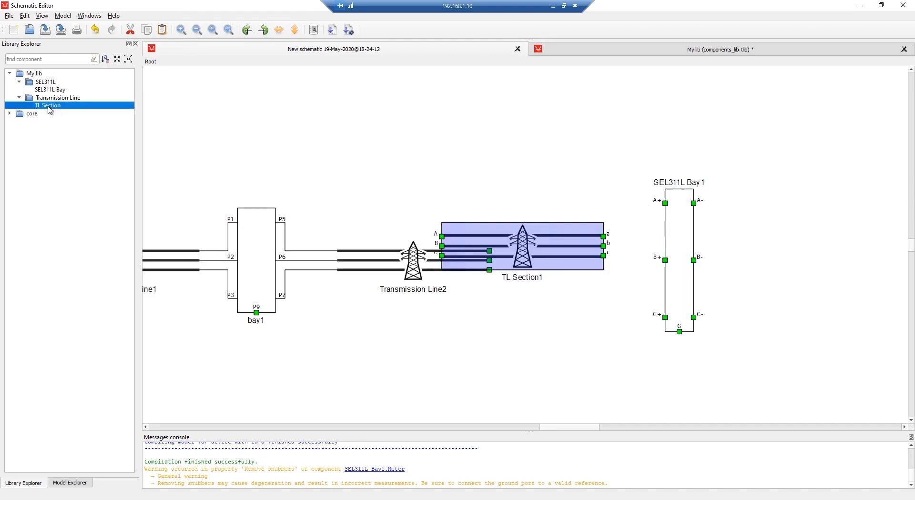
left_click_drag(519, 264, 595, 279)
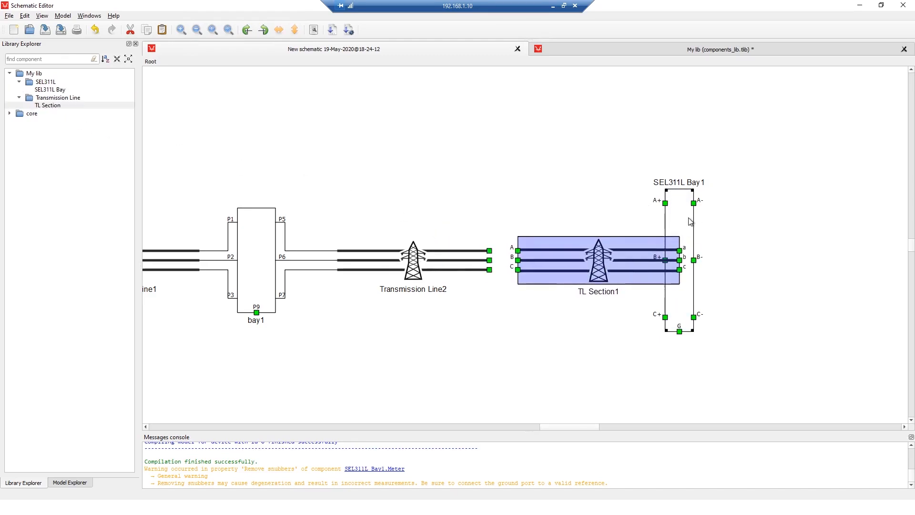
left_click_drag(691, 221, 742, 221)
- Wire the TL Section's A, B and C inputs to Transmission Line2 and its a, b and c outputs to SEL311L Bay1's A+, B+ and C+ terminals
mouse_move(517, 259)
left_mouse_down()
mouse_move(490, 262)
mouse_move(489, 250)
mouse_move(518, 269)
left_mouse_up()
left_click_drag(679, 250, 717, 203)
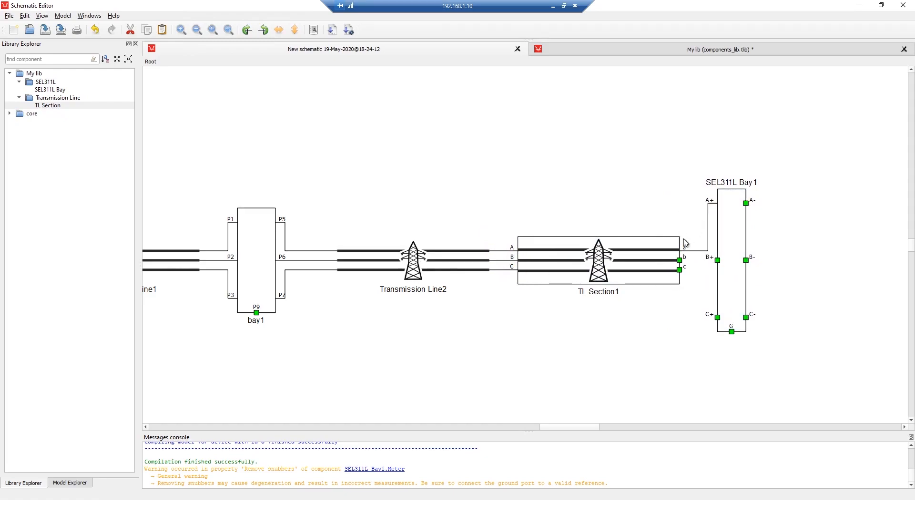
left_click_drag(679, 260, 717, 260)
left_click_drag(719, 316, 717, 317)
scroll(545, 255, "down", 3)
scroll(745, 251, "down", 2)
left_click_drag(793, 225, 713, 222)
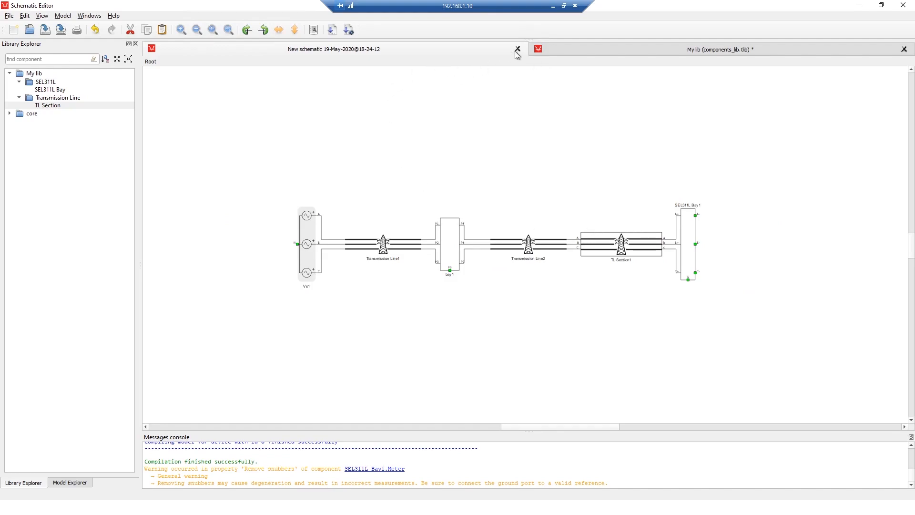
- Open the SEL311L_unit_test model, then compile it and load it into HIL SCADA
left_click(9, 15)
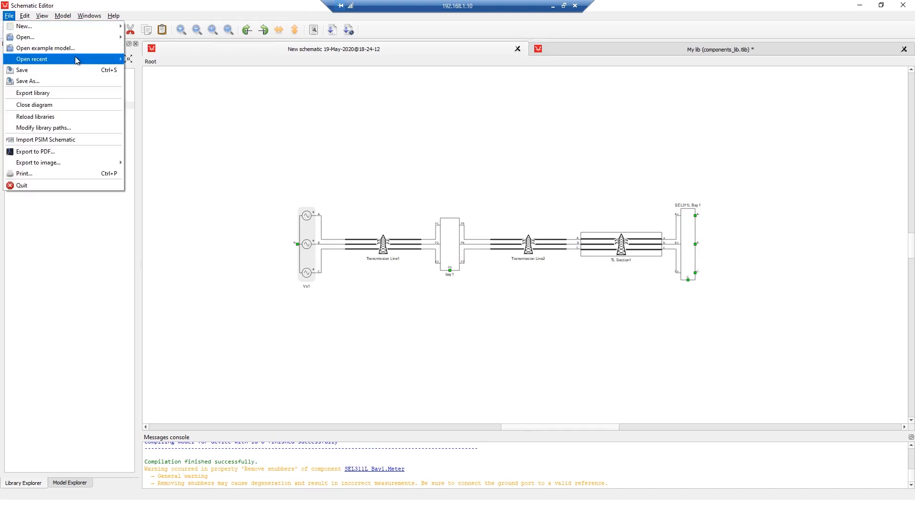
mouse_move(60, 38)
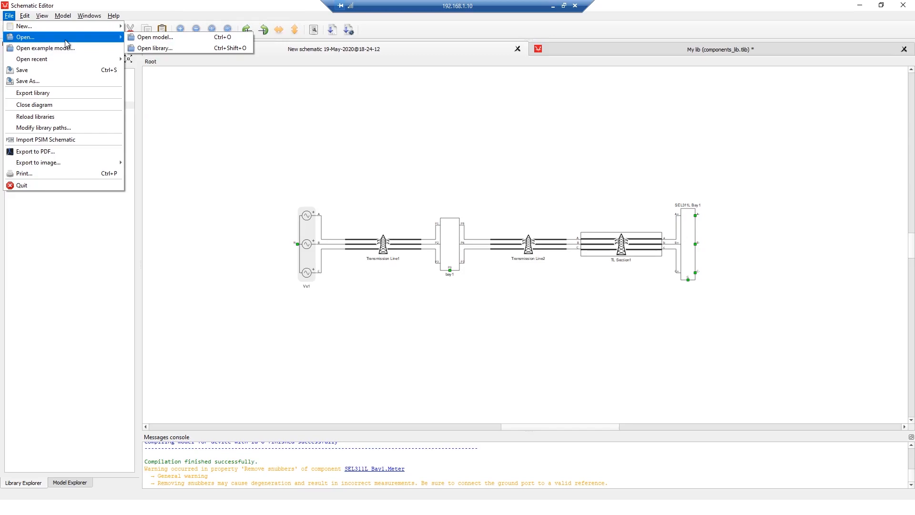
left_click(144, 36)
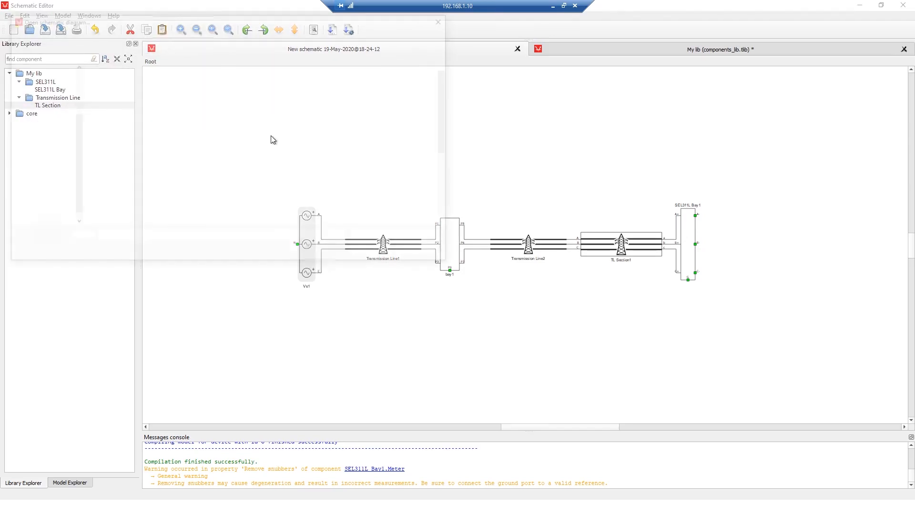
scroll(171, 175, "down", 3)
left_click(133, 134)
left_click(386, 252)
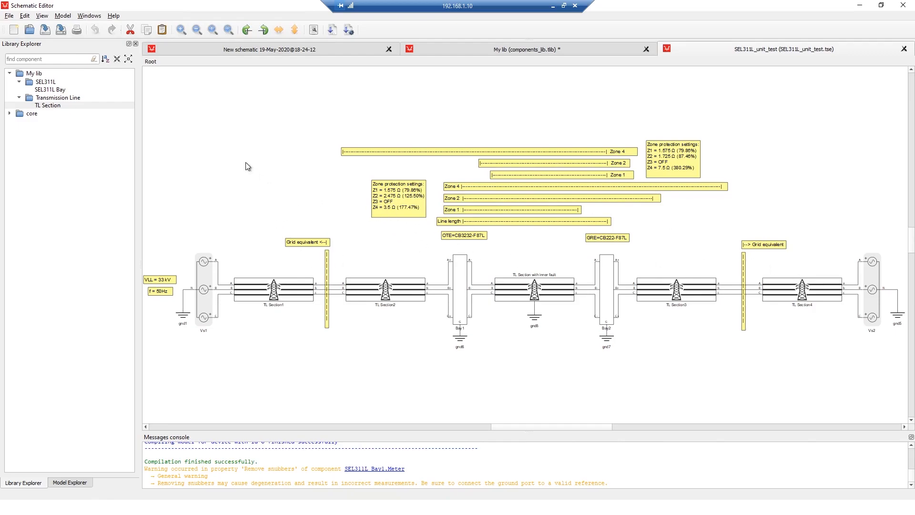
mouse_move(679, 338)
left_mouse_down()
mouse_move(686, 321)
mouse_move(654, 321)
mouse_move(673, 323)
left_mouse_up()
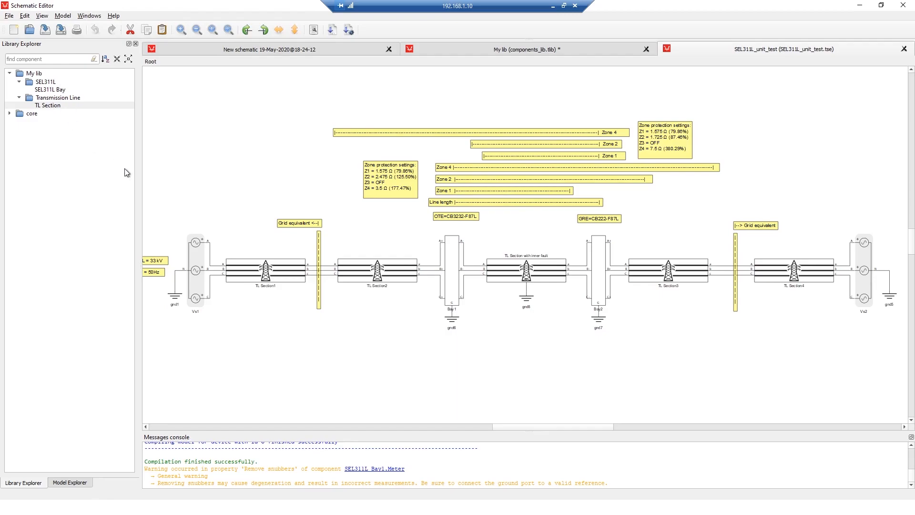
left_click(349, 30)
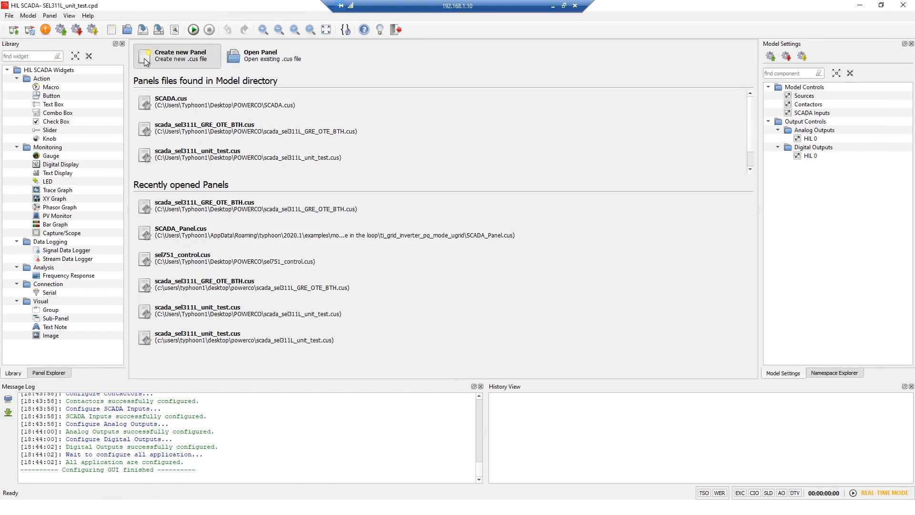
- In a new blank panel, add a Capture/Scope widget and browse the analog signals available for it
left_click(144, 58)
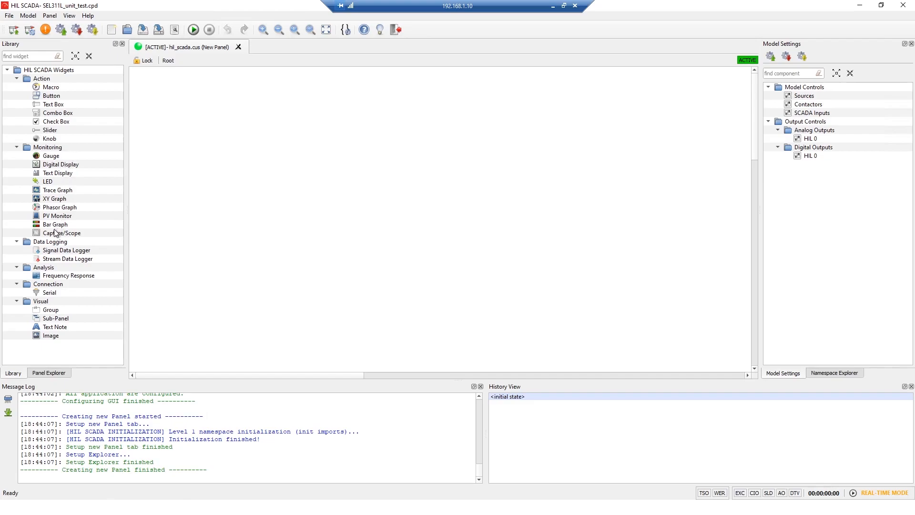
left_click_drag(54, 235, 227, 137)
double_click(217, 142)
left_click(278, 123)
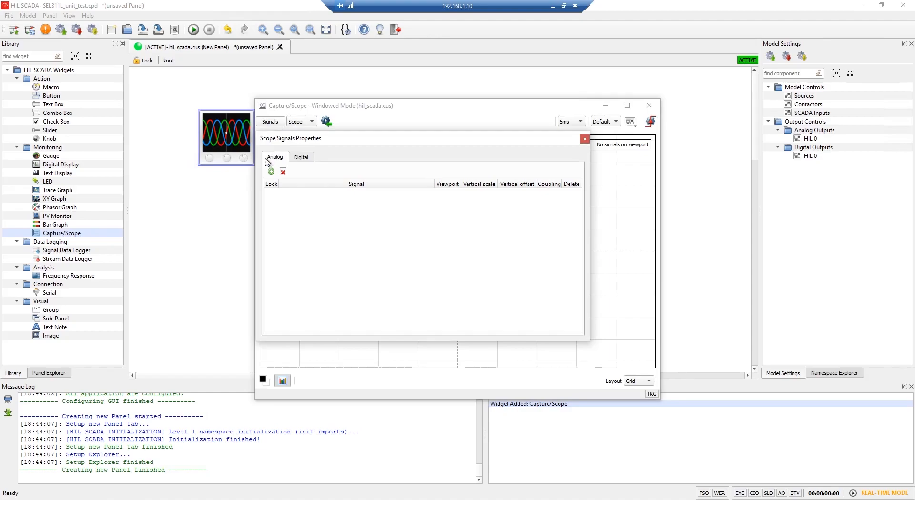
left_click(272, 172)
left_click(371, 195)
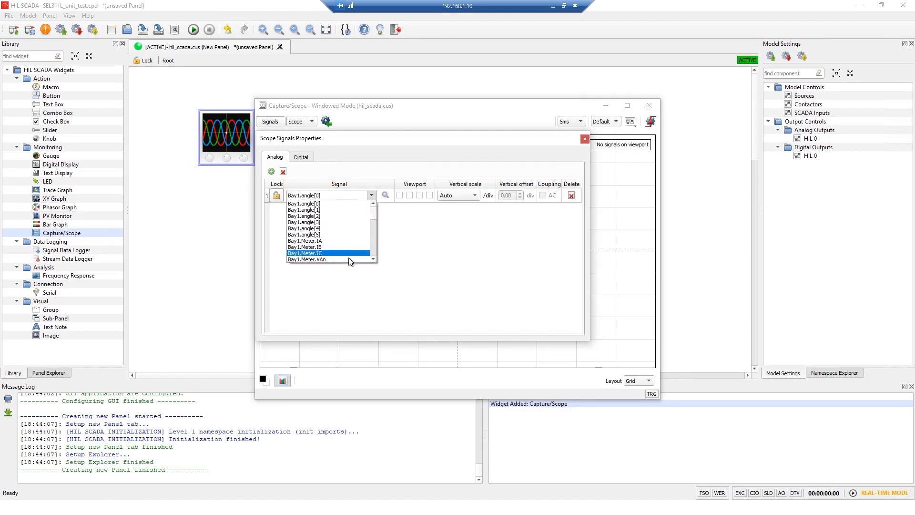
scroll(324, 246, "down", 1)
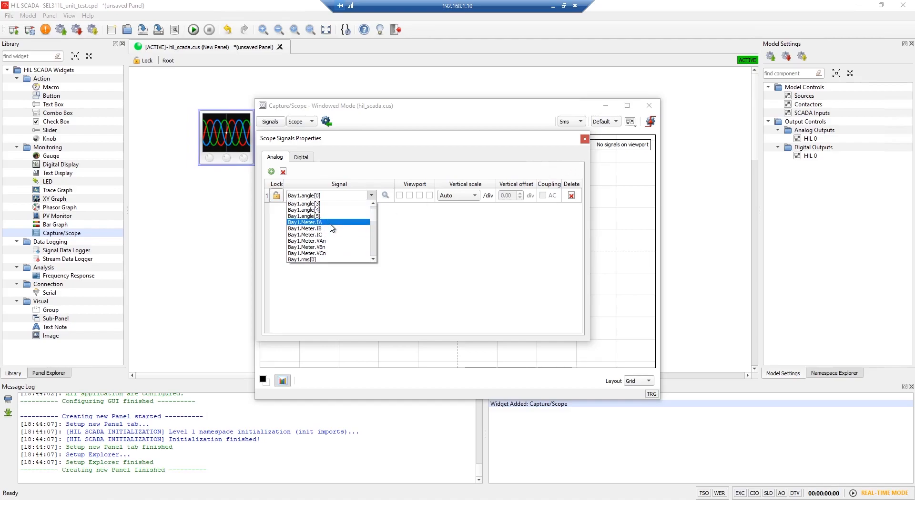
left_click(529, 153)
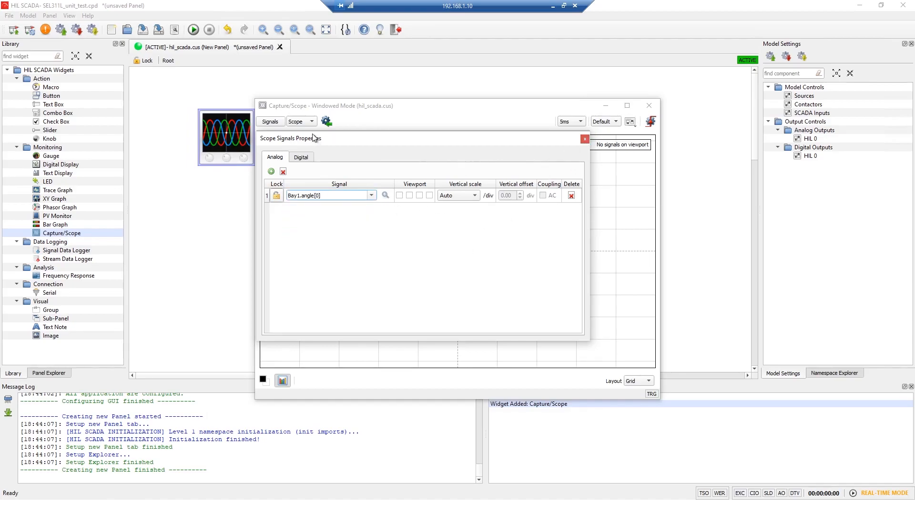
left_click(585, 138)
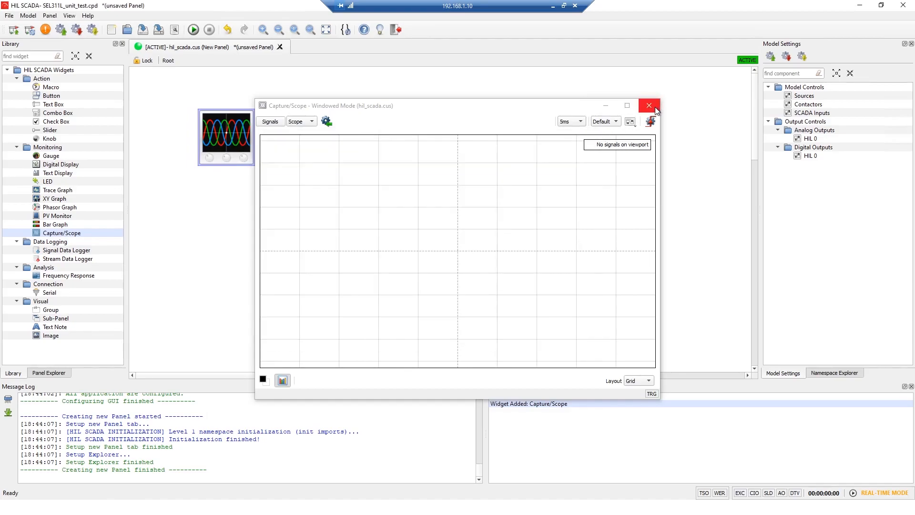
left_click(655, 109)
- Add a Digital Display widget below the scope and choose Bay1.rms[0] as its analog signal
left_click(221, 238)
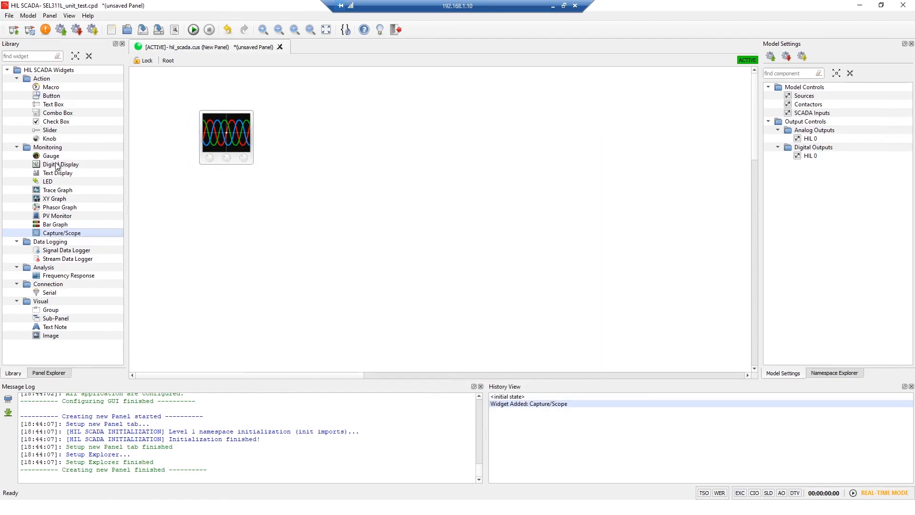
left_click_drag(52, 167, 297, 196)
double_click(297, 204)
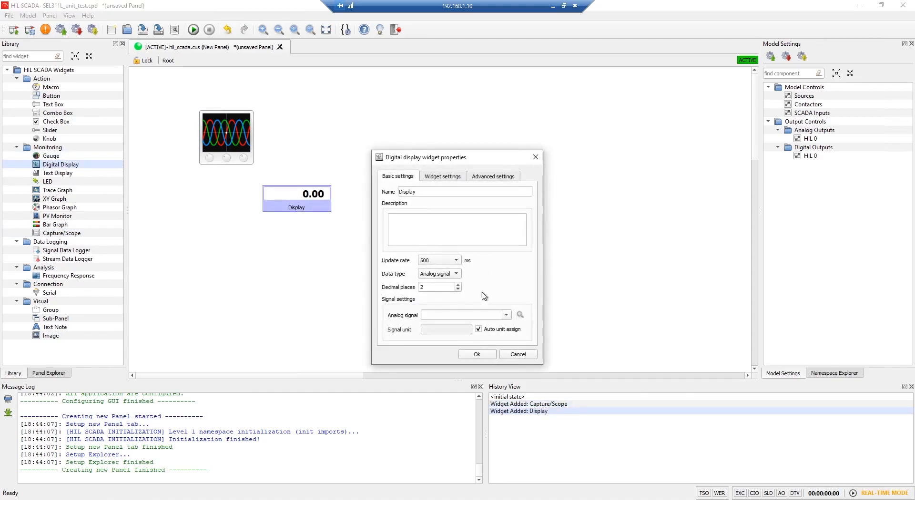
left_click(507, 314)
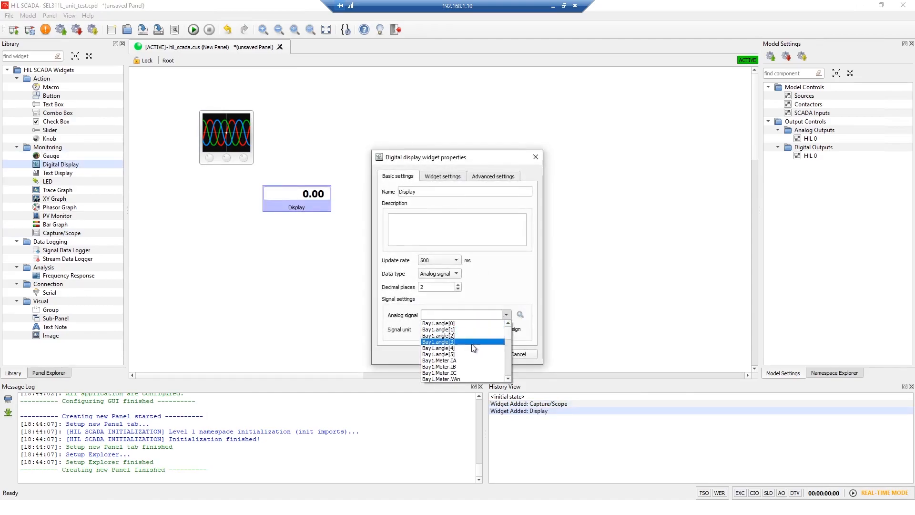
scroll(470, 353, "down", 3)
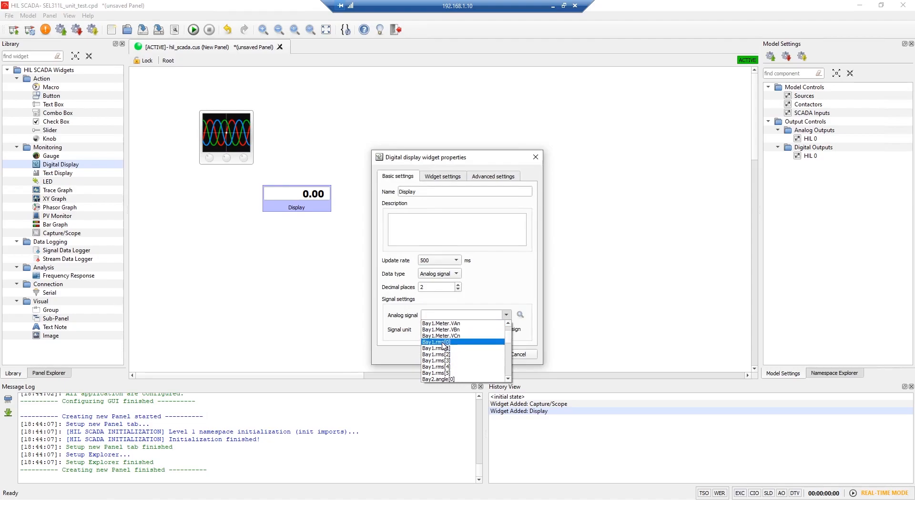
left_click(444, 342)
- Switch the display's data type to Expression, examine the displayValue code, and discard the property changes
left_click(443, 273)
left_click(442, 281)
left_click_drag(481, 375, 423, 367)
left_click_drag(491, 150, 474, 72)
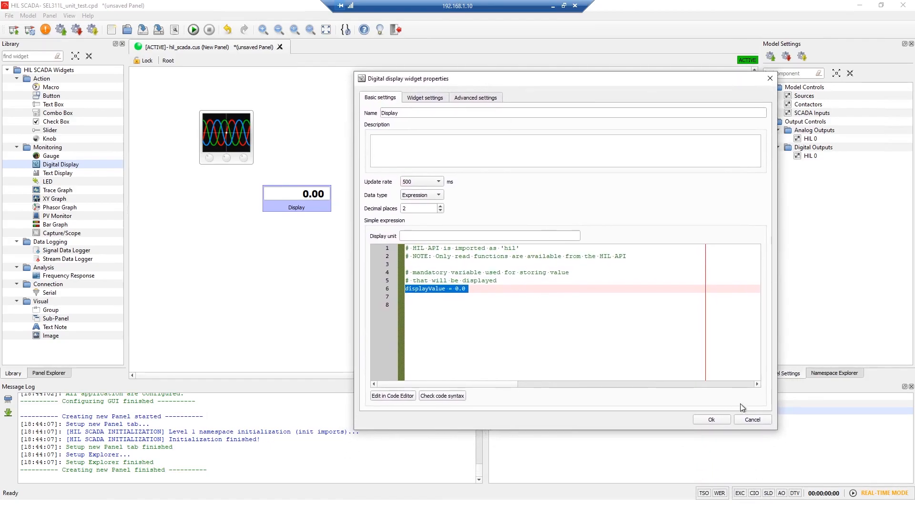
left_click(767, 422)
- Delete the scope and display widgets and close the new panel without saving it
left_click_drag(509, 289, 203, 109)
key("Delete")
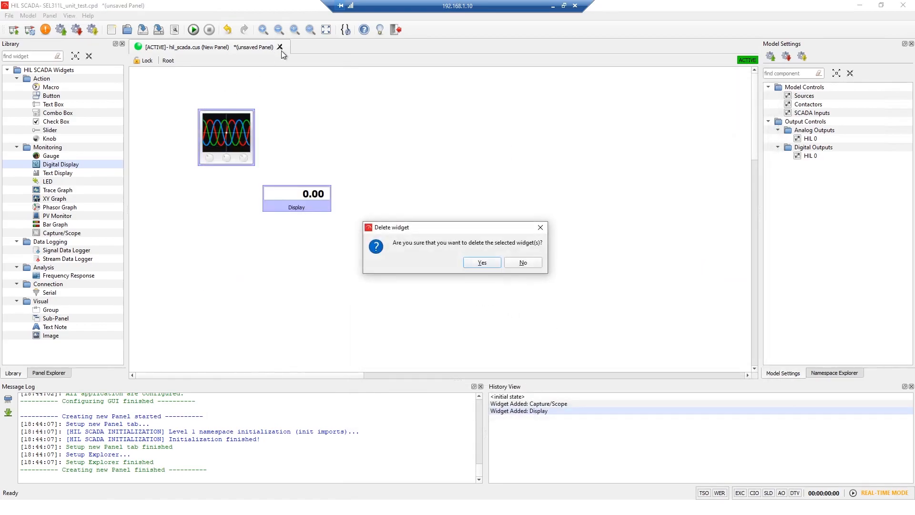
left_click(482, 263)
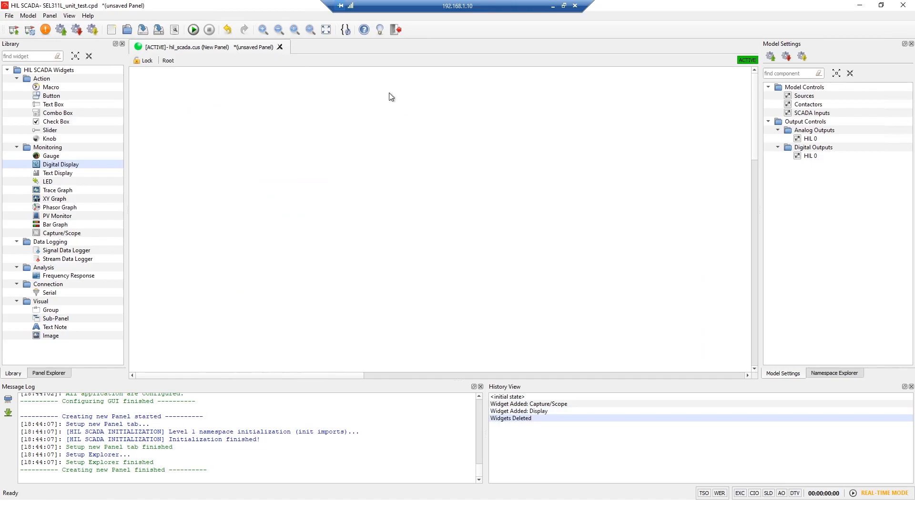
left_click(281, 47)
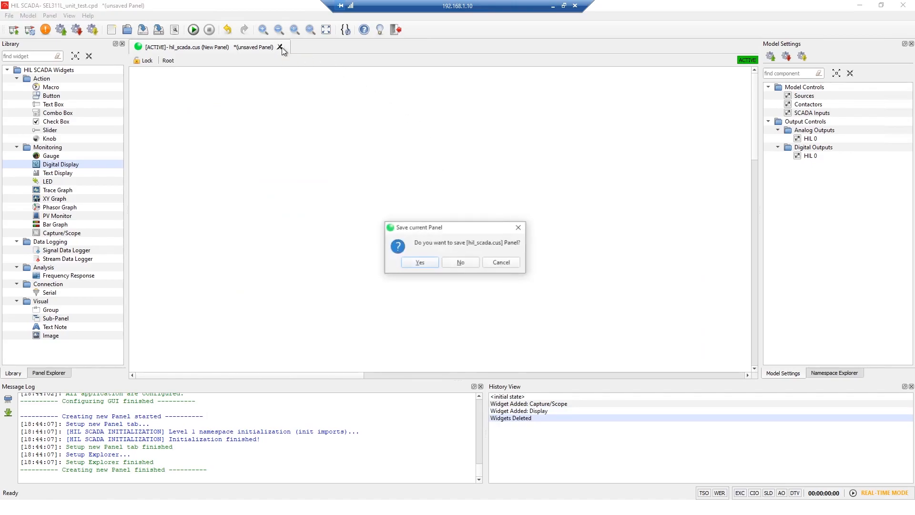
left_click(460, 262)
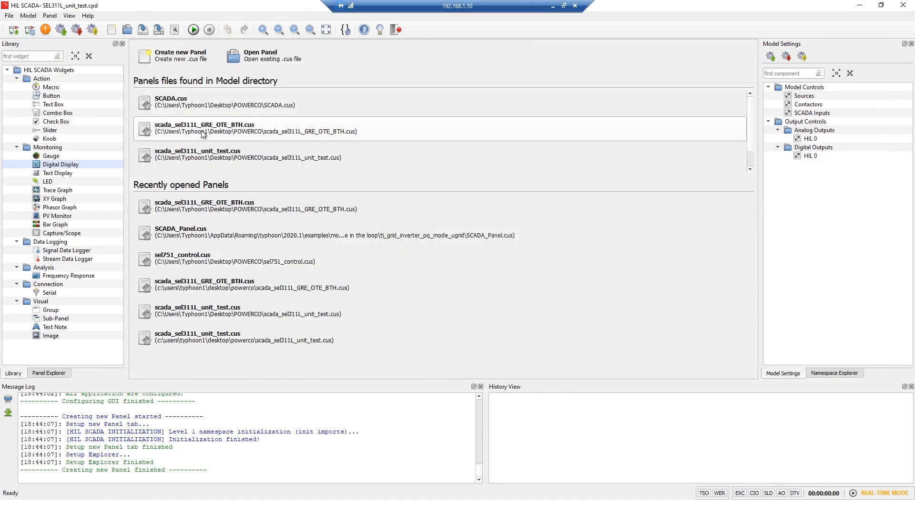
- Open the scada_sel311L_GRE_OTE_BTH.cus panel and show the properties of its Set Outputs macro
left_click(204, 131)
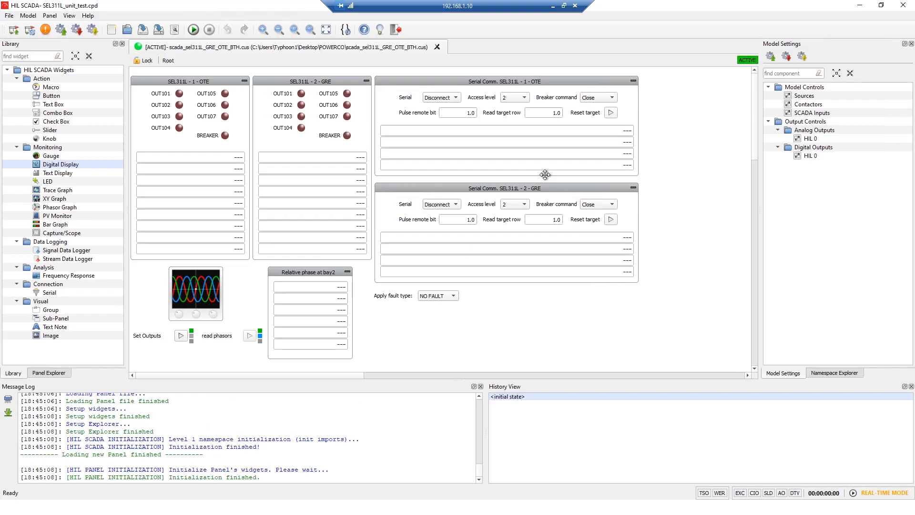
left_click(221, 338)
left_click(160, 337)
left_click(219, 337)
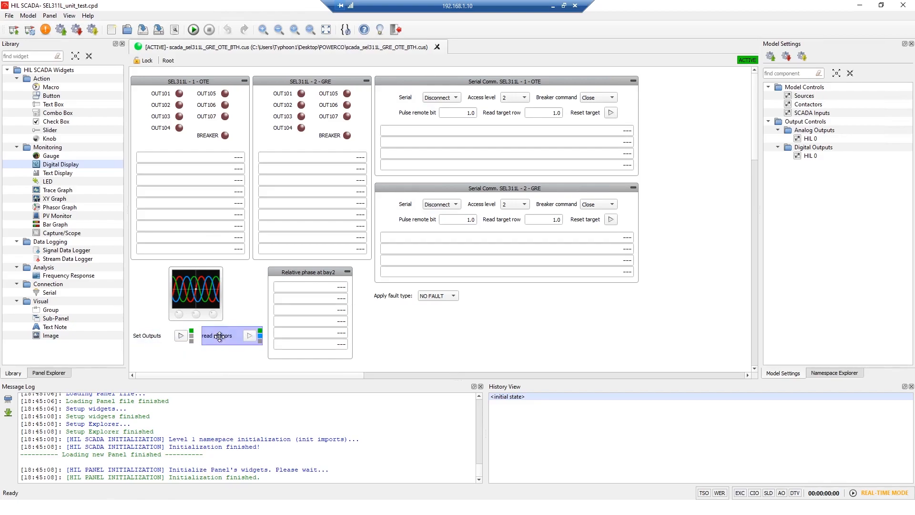
left_click(152, 336)
double_click(153, 336)
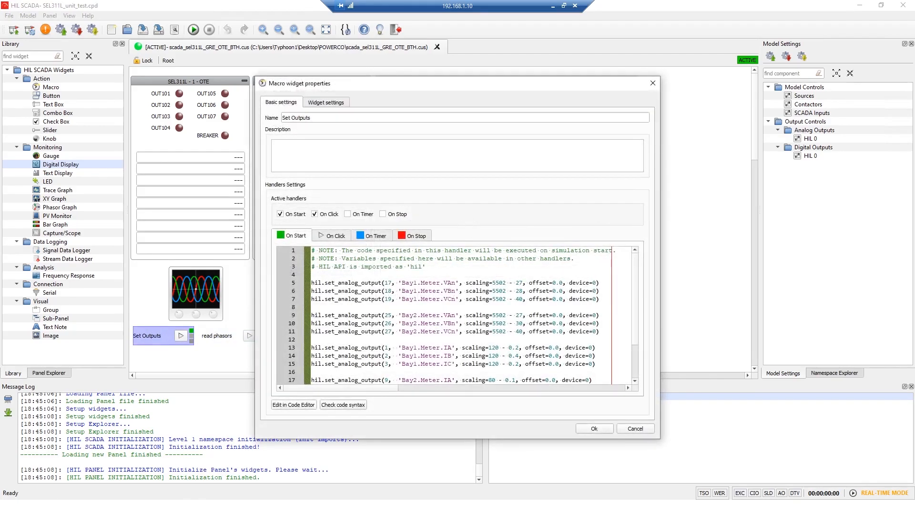
- Enlarge the Set Outputs macro properties, examine the analog and digital output assignments in its On Start code, and close the properties
left_click_drag(448, 89, 499, 47)
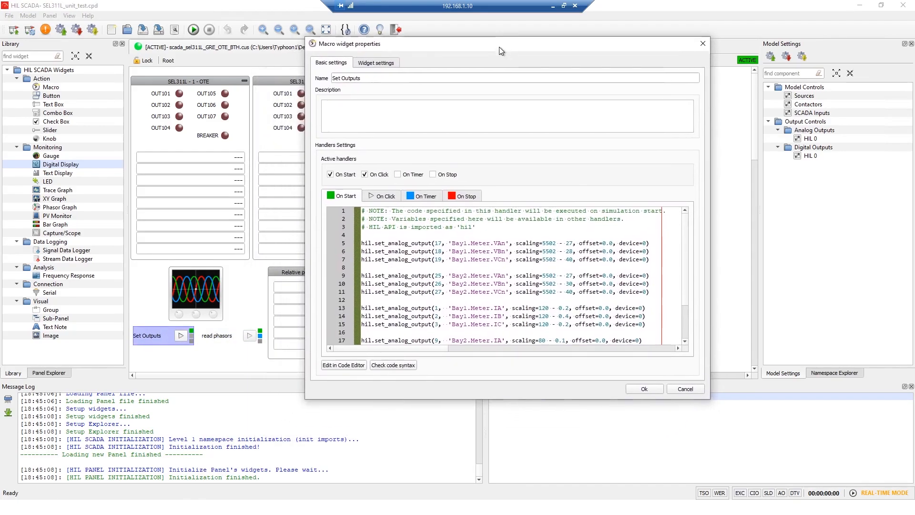
left_click_drag(710, 396, 773, 478)
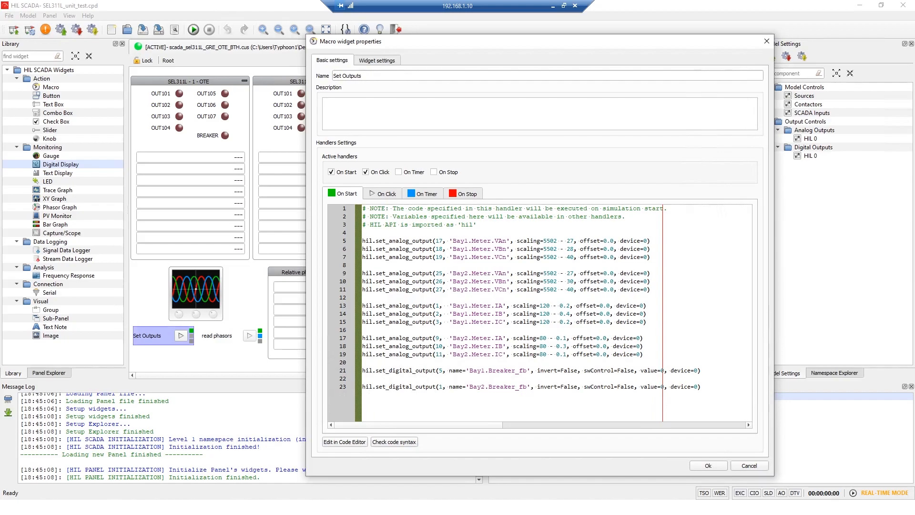
double_click(438, 240)
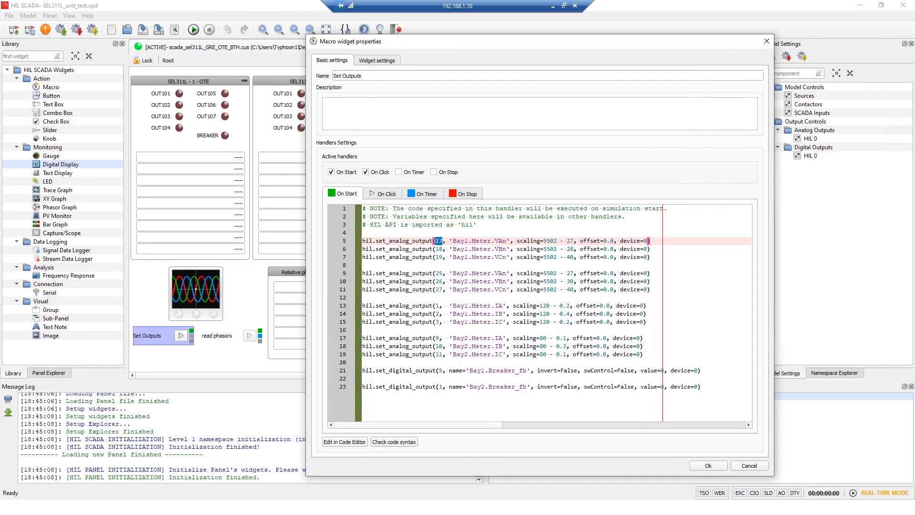
left_click_drag(527, 370, 473, 370)
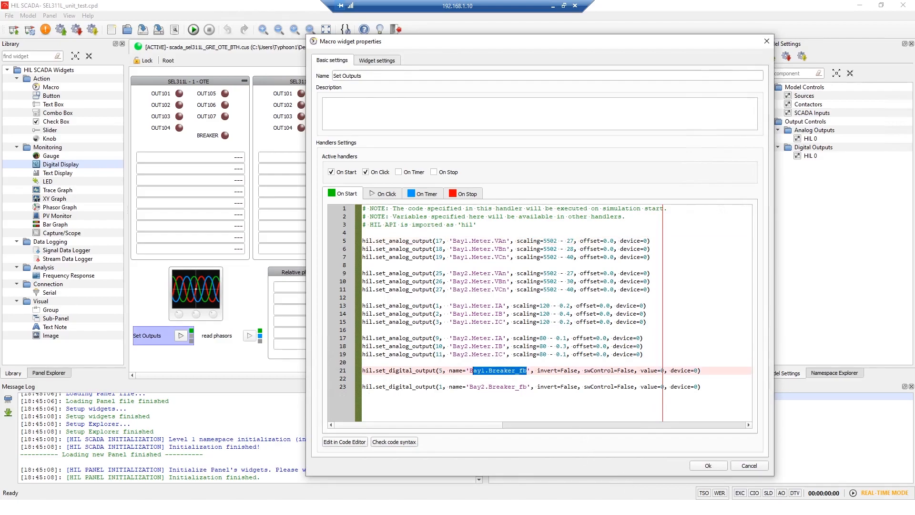
left_click(700, 386)
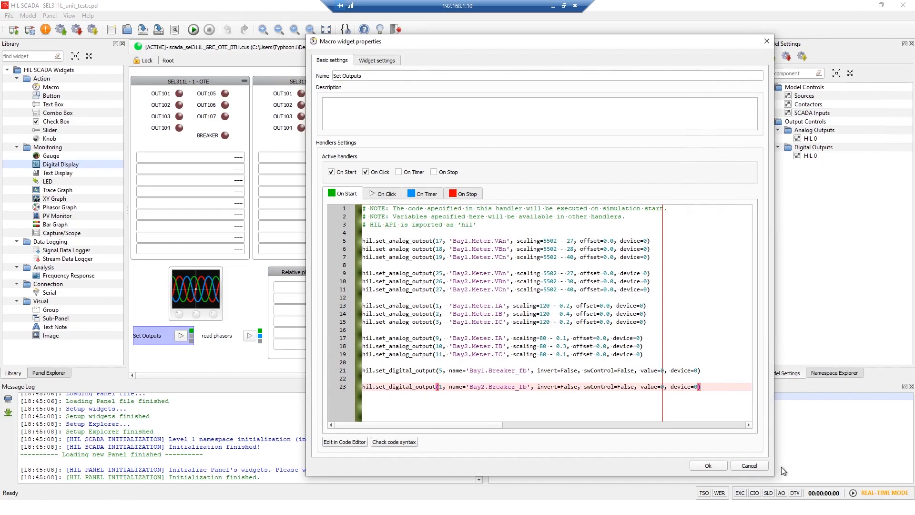
left_click(711, 467)
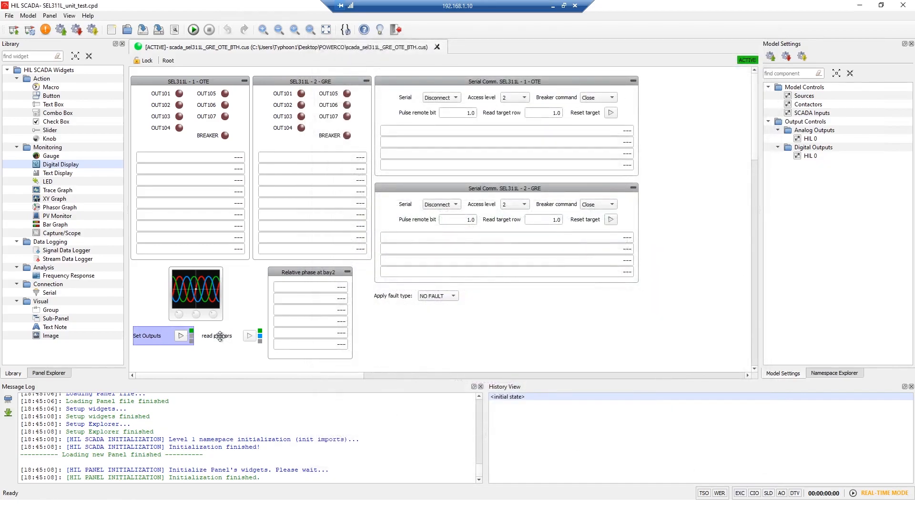
- Examine the On Timer code of the read phasors macro and close its properties without changes
double_click(219, 336)
scroll(458, 314, "up", 2)
left_click(376, 236)
scroll(457, 314, "down", 2)
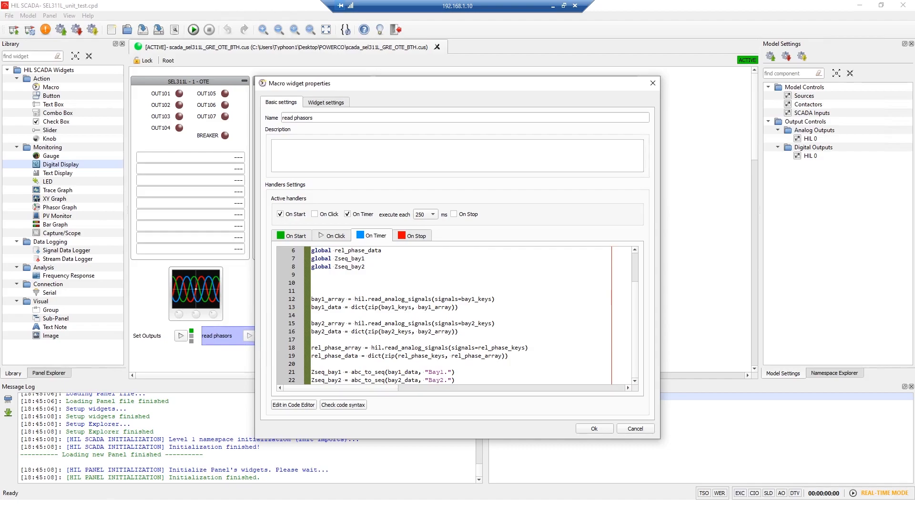
left_click(634, 428)
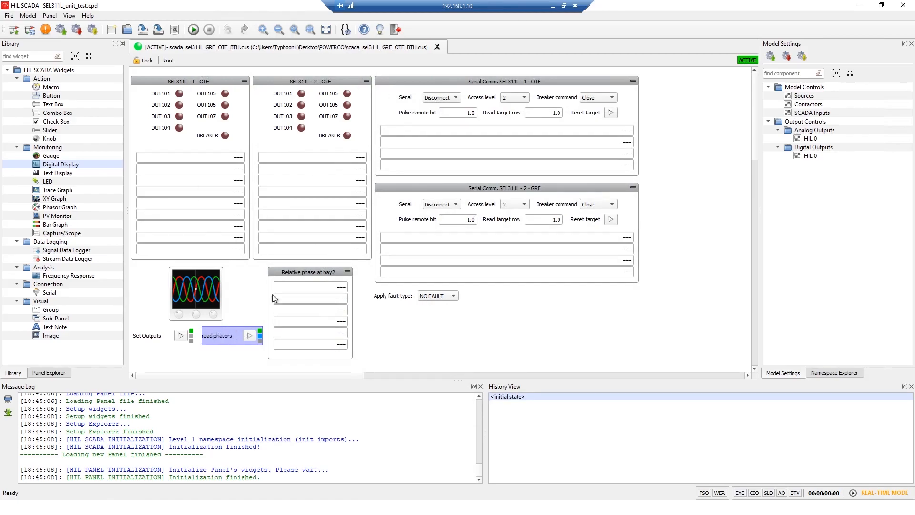
- Start the simulation and check the BREAKER indicators in both SEL311L monitoring groups
left_click(208, 85)
left_click(315, 81)
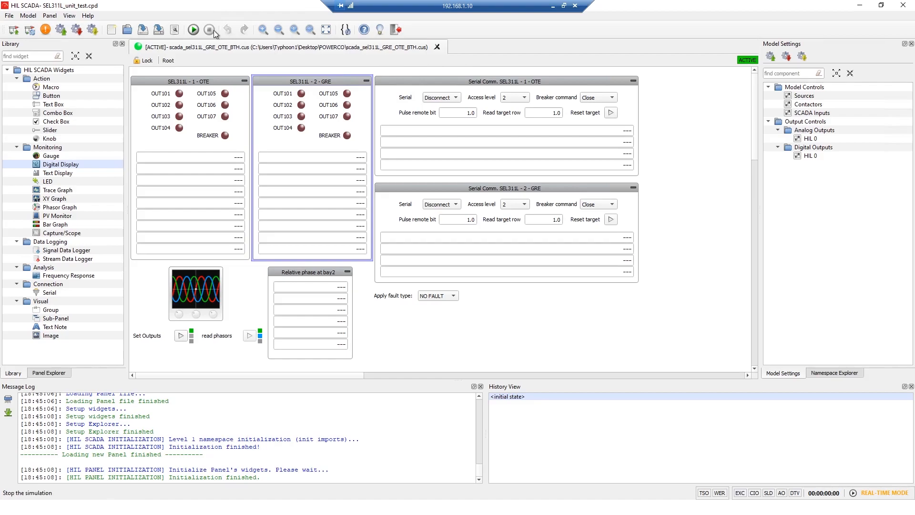
left_click(193, 29)
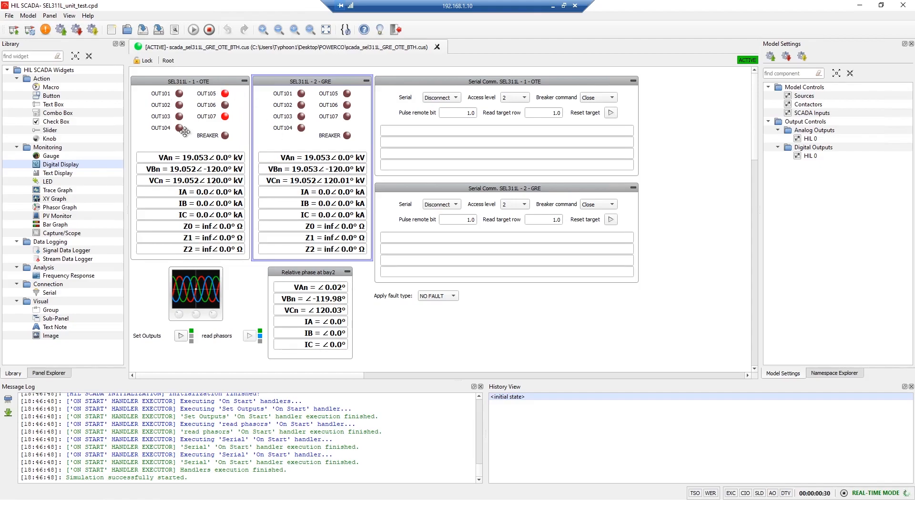
left_click(213, 134)
left_click(328, 137)
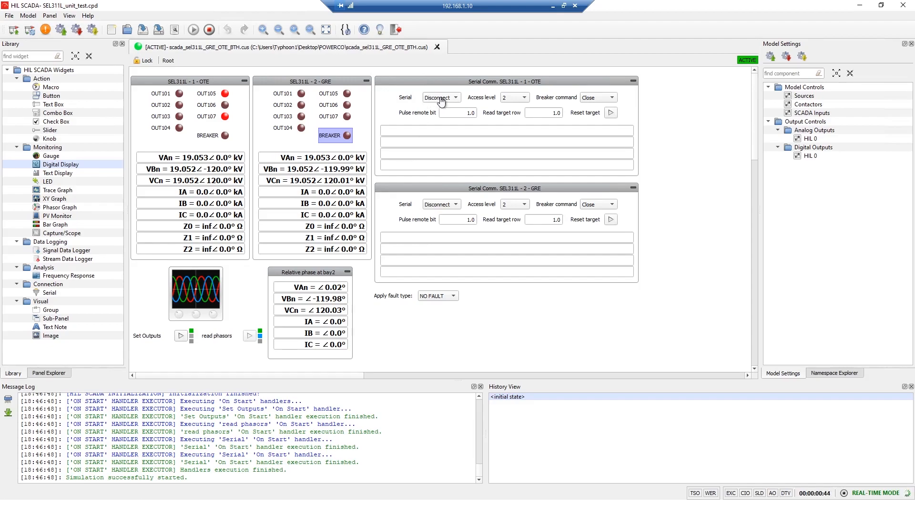
- Look over both Serial Comm. groups and select the Serial widget of SEL311L - 1 - OTE
left_click(457, 82)
left_click(443, 187)
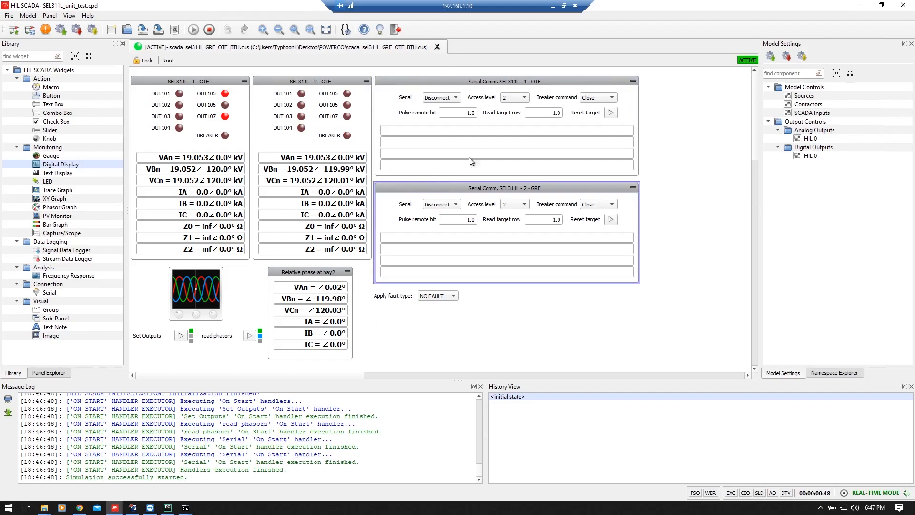
left_click(449, 79)
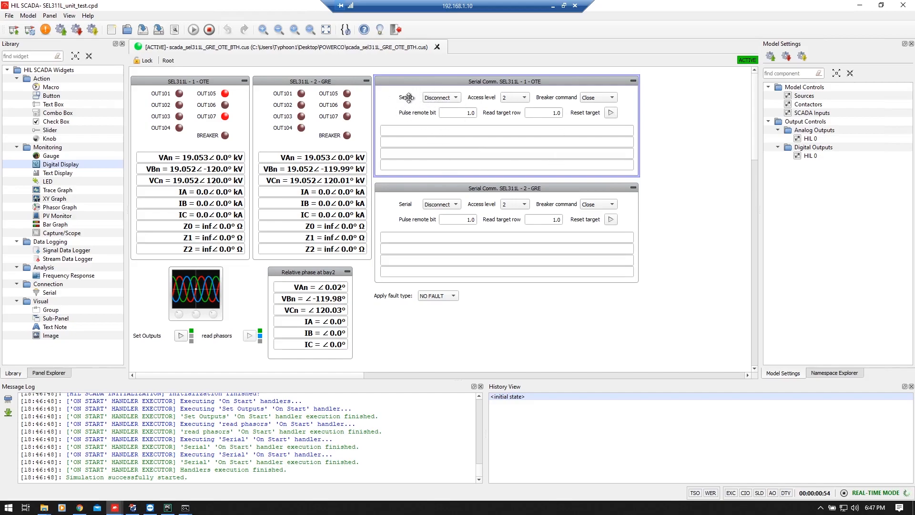
left_click(405, 96)
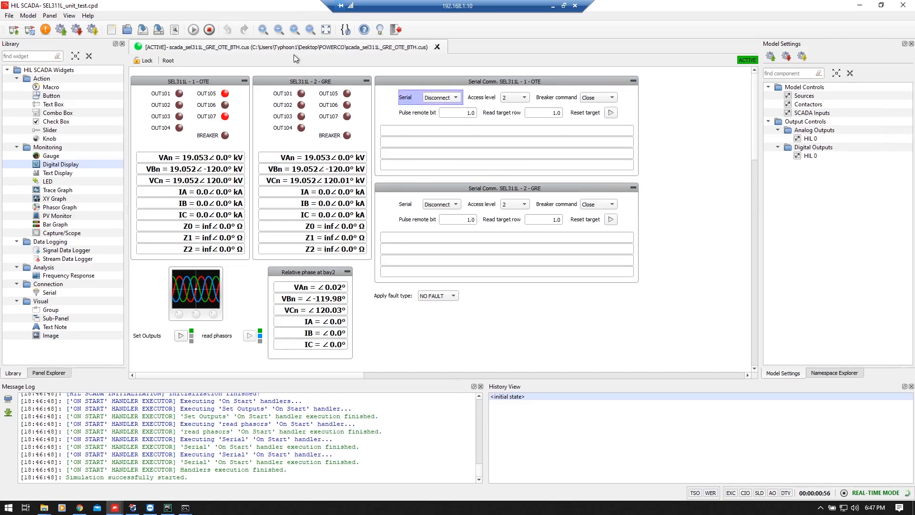
- Open the panel initialization script and examine its functions for opening and closing the serial port and parsing responses
left_click(175, 30)
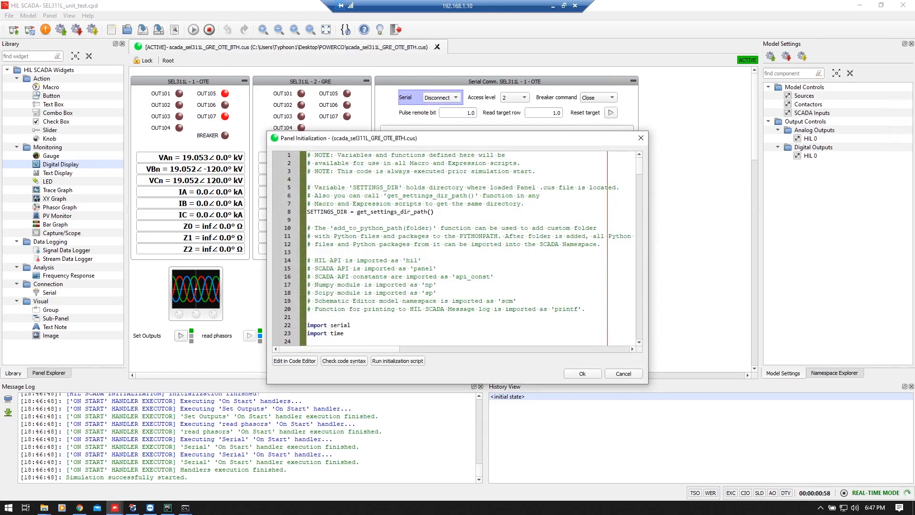
scroll(458, 248, "down", 20)
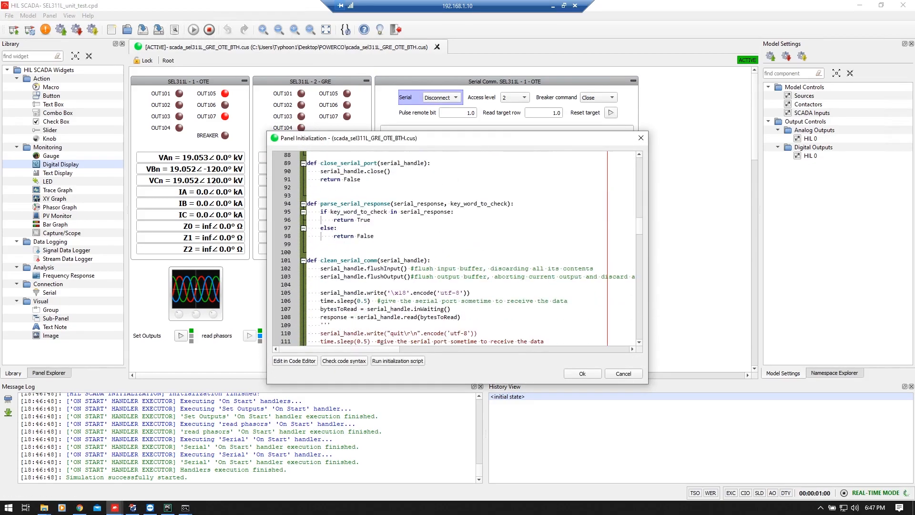
scroll(458, 248, "up", 12)
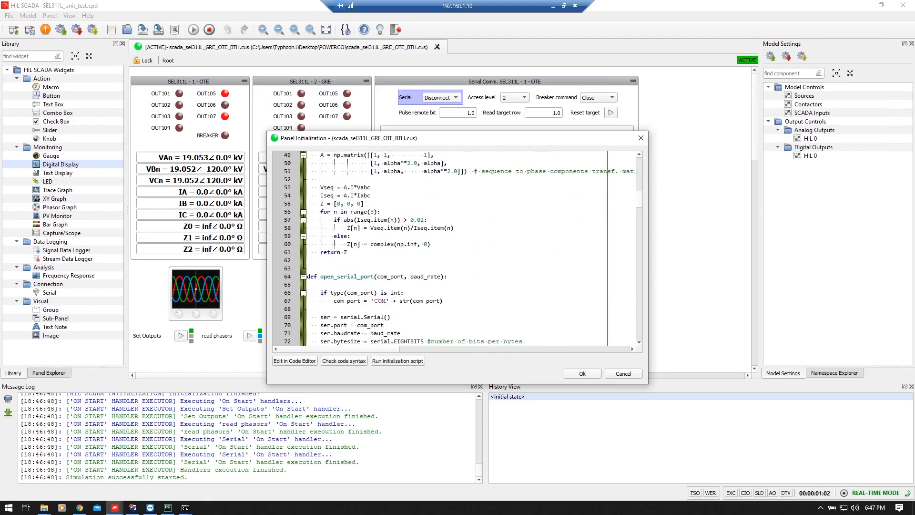
left_click_drag(320, 252, 374, 252)
scroll(458, 248, "down", 2)
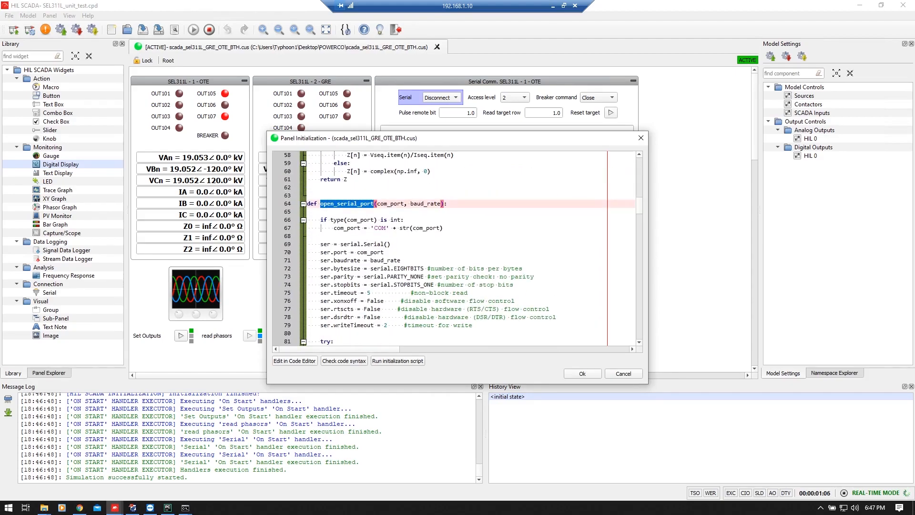
scroll(457, 247, "down", 6)
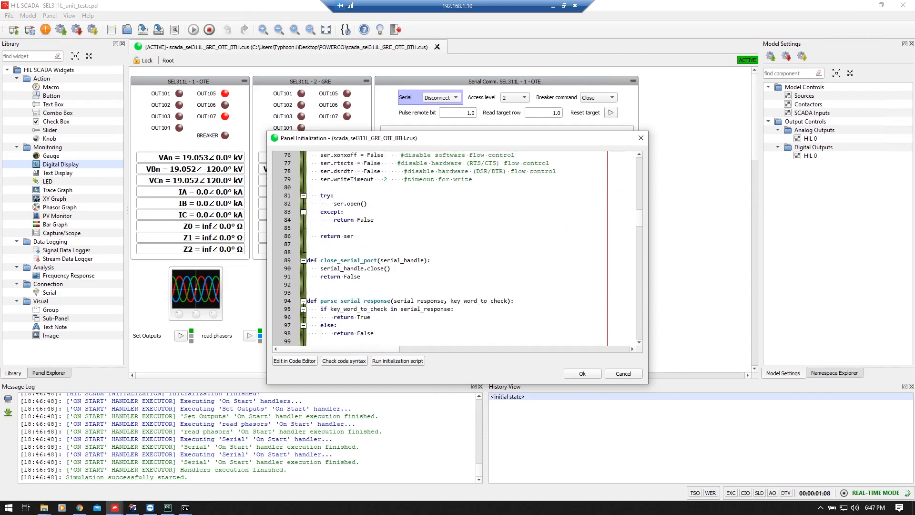
scroll(458, 247, "down", 2)
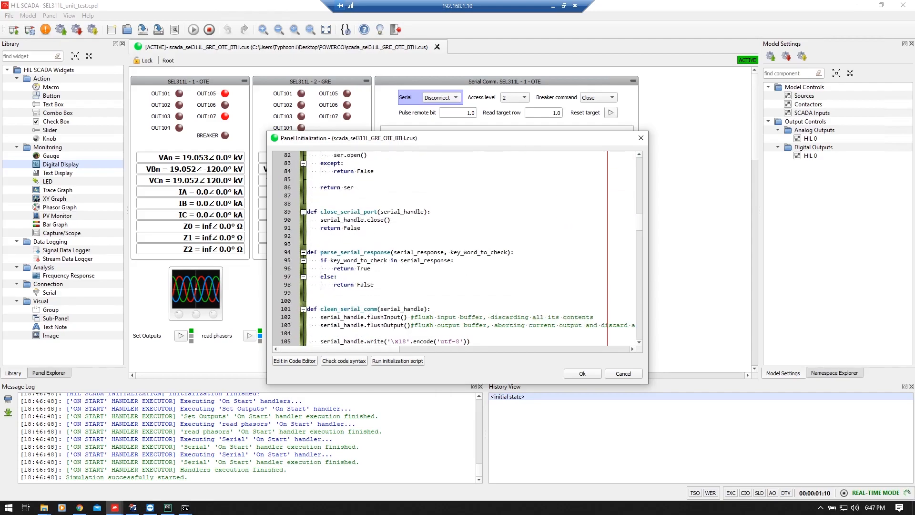
scroll(457, 247, "down", 2)
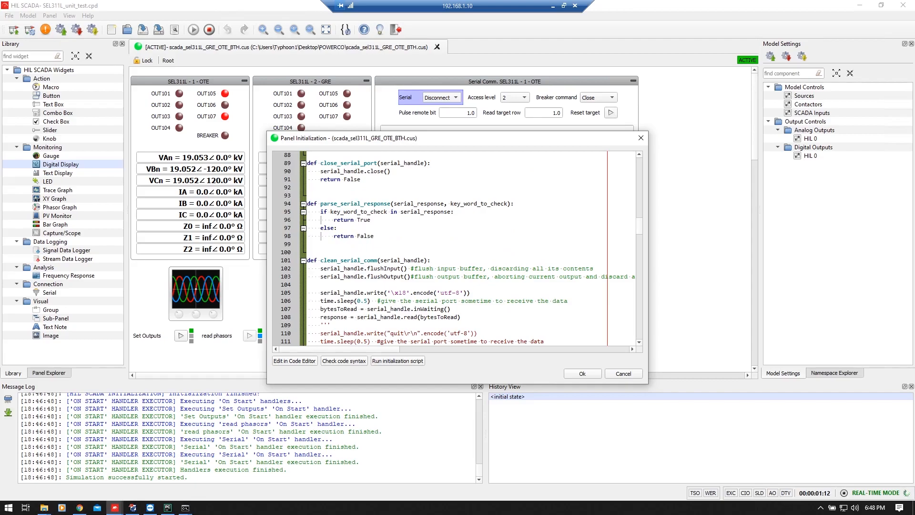
- Examine the script's access level, breaker command, remote bit and target functions, and close the script without changes
scroll(457, 248, "down", 2)
scroll(457, 248, "down", 2)
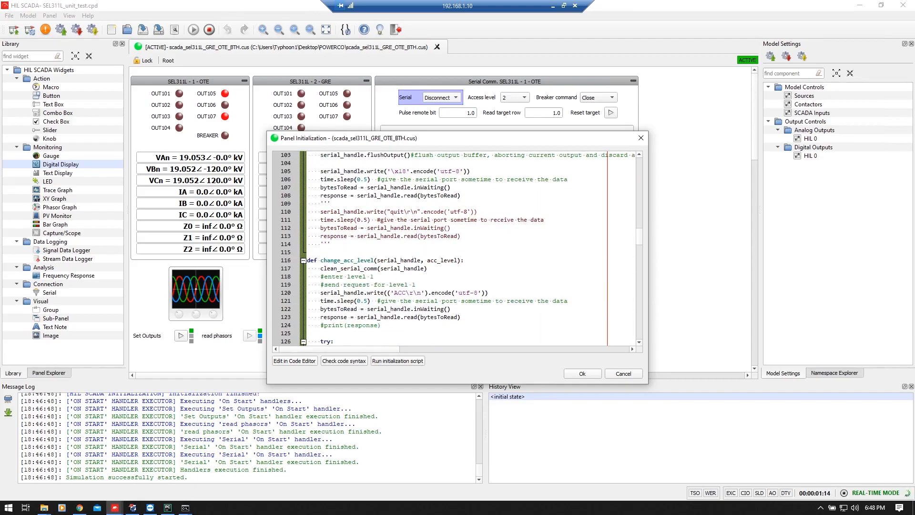
scroll(458, 248, "down", 4)
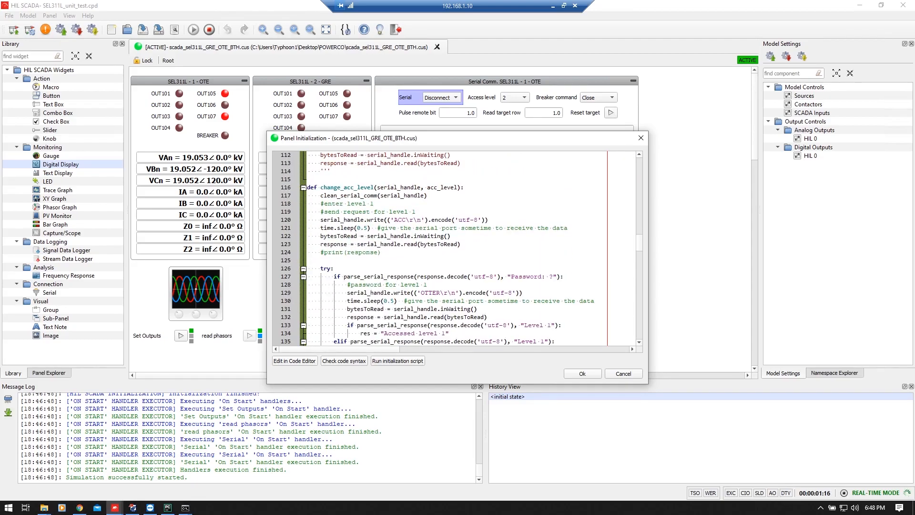
scroll(458, 248, "down", 5)
scroll(457, 247, "down", 4)
scroll(458, 248, "down", 13)
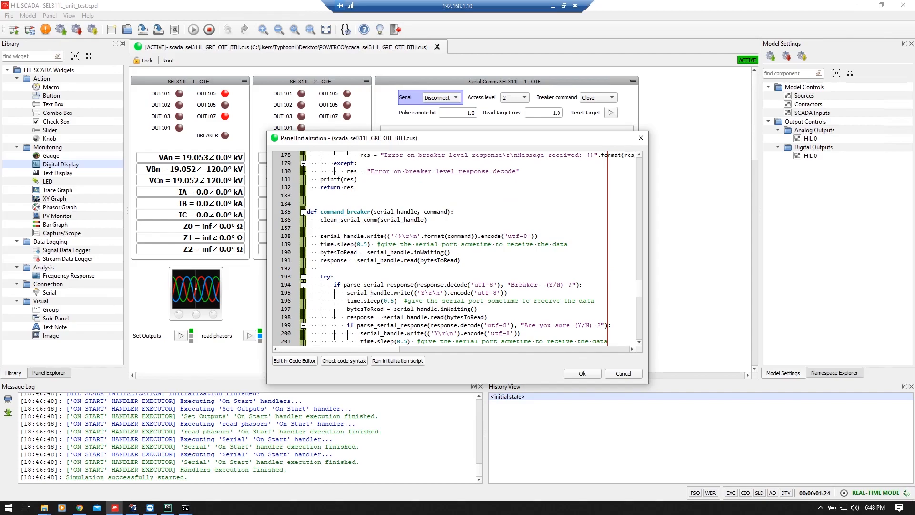
scroll(455, 248, "down", 10)
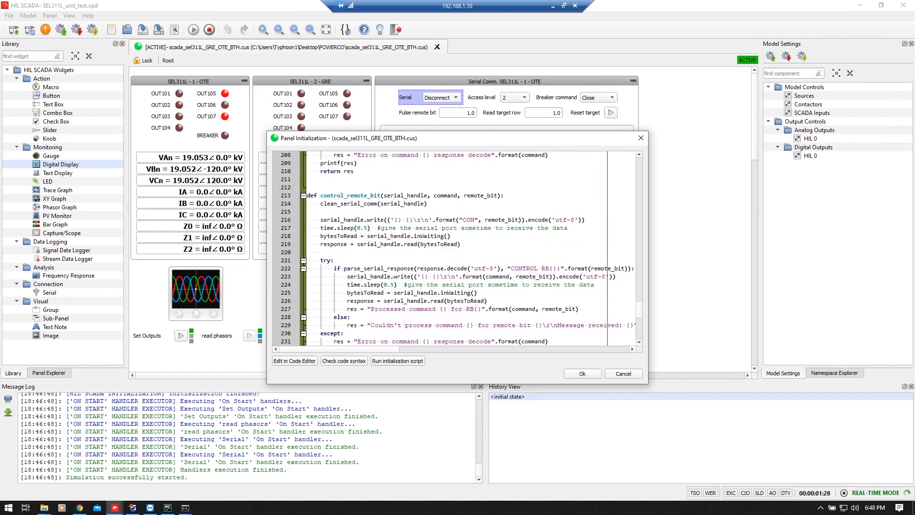
scroll(455, 247, "down", 8)
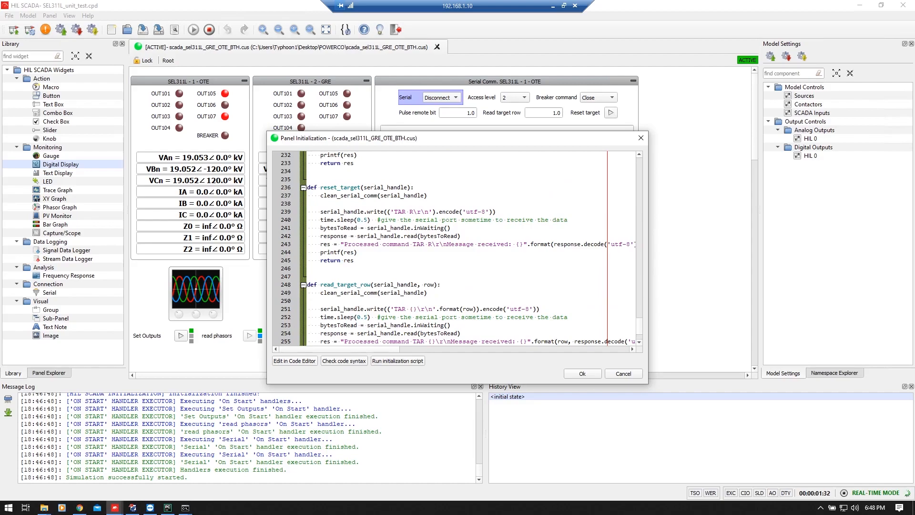
scroll(455, 248, "down", 3)
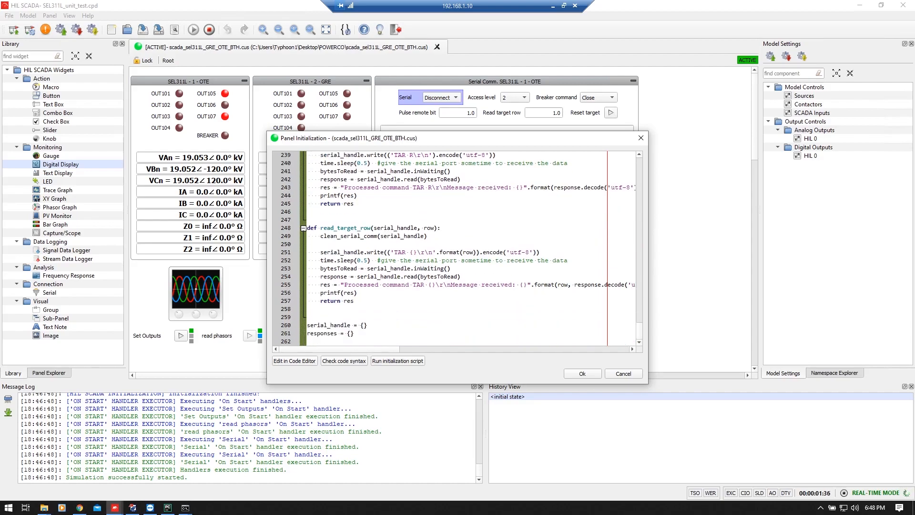
left_click(624, 374)
- Set Serial to Connect for SEL311L - 1 - OTE and check the connection entry in the message log
left_click(447, 99)
left_click(441, 88)
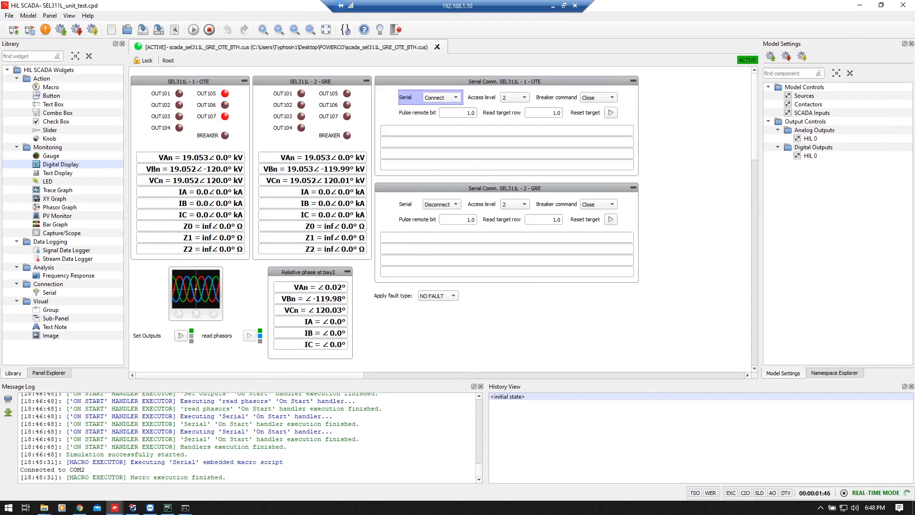
left_click_drag(85, 470, 20, 469)
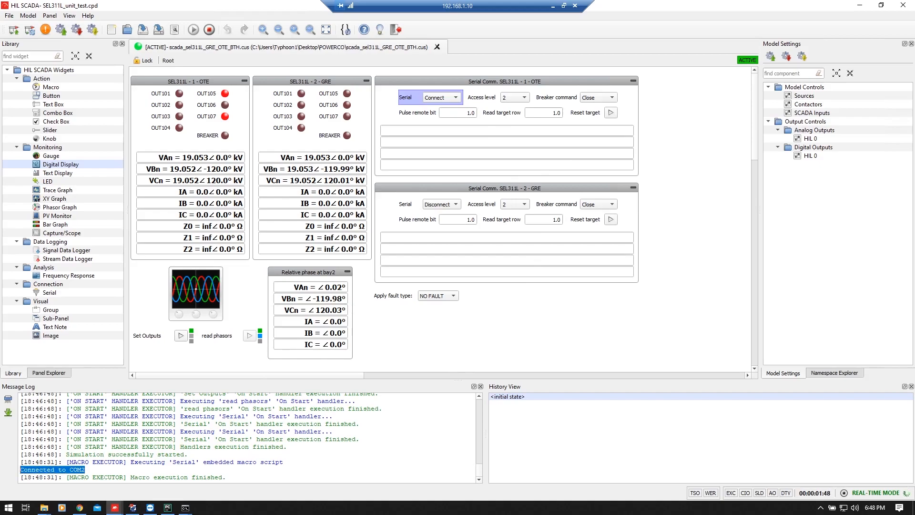
- Examine com_port and baud_rate in the local namespace code of the Serial Comm. SEL311L - 1 - OTE group and cancel its properties
double_click(464, 82)
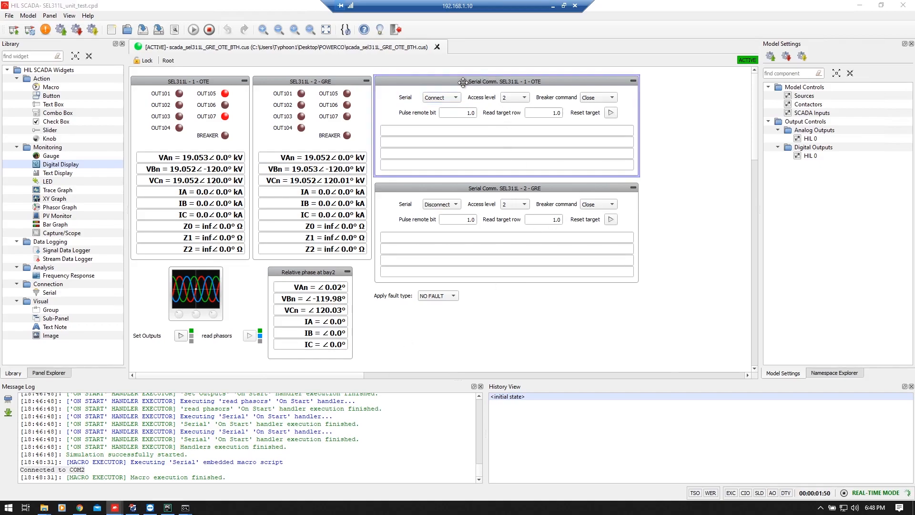
left_click(358, 158)
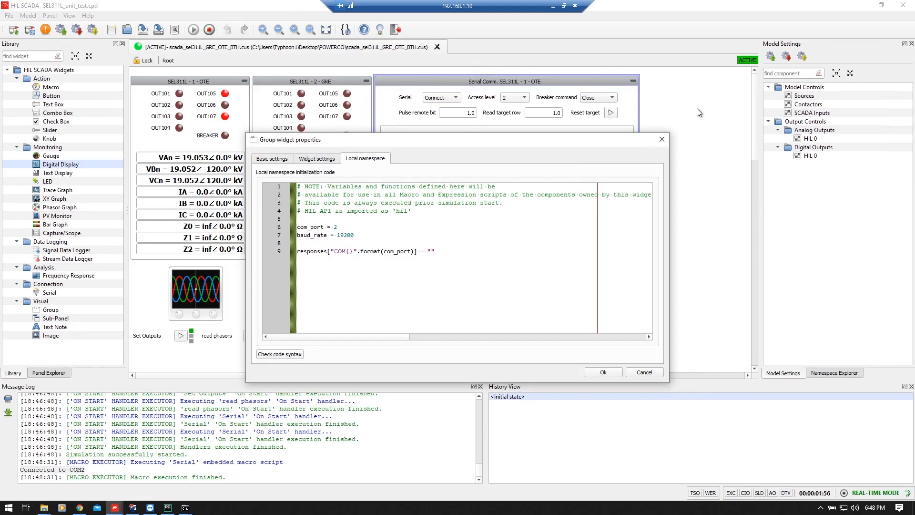
left_click_drag(353, 235, 297, 227)
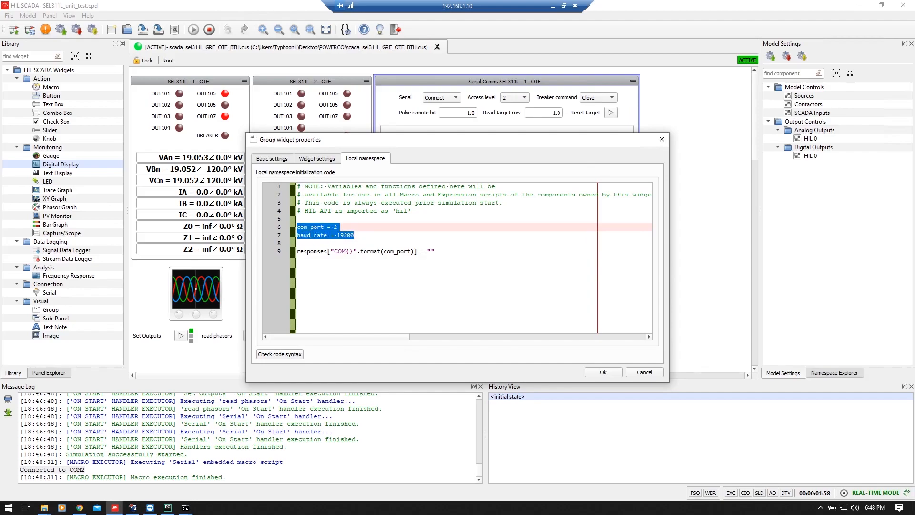
left_click(651, 370)
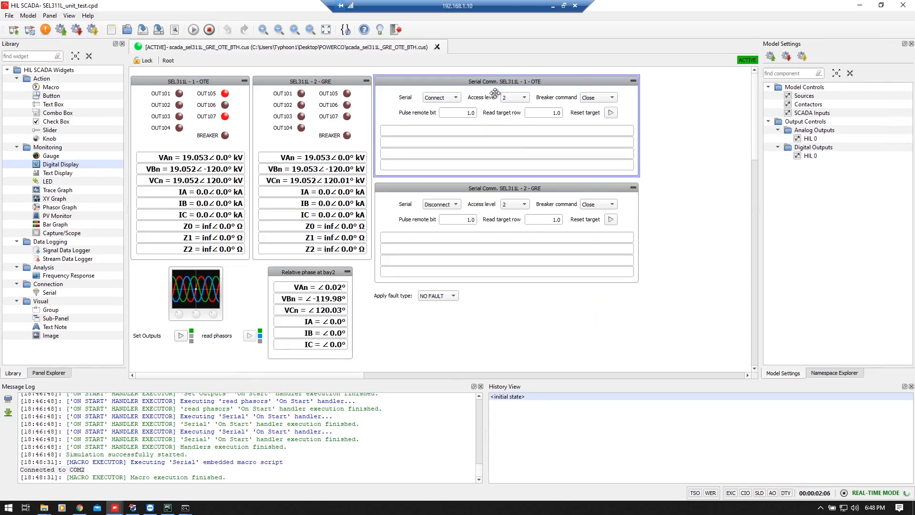
- Request access level 2 for SEL311L - 1 - OTE
left_click(513, 97)
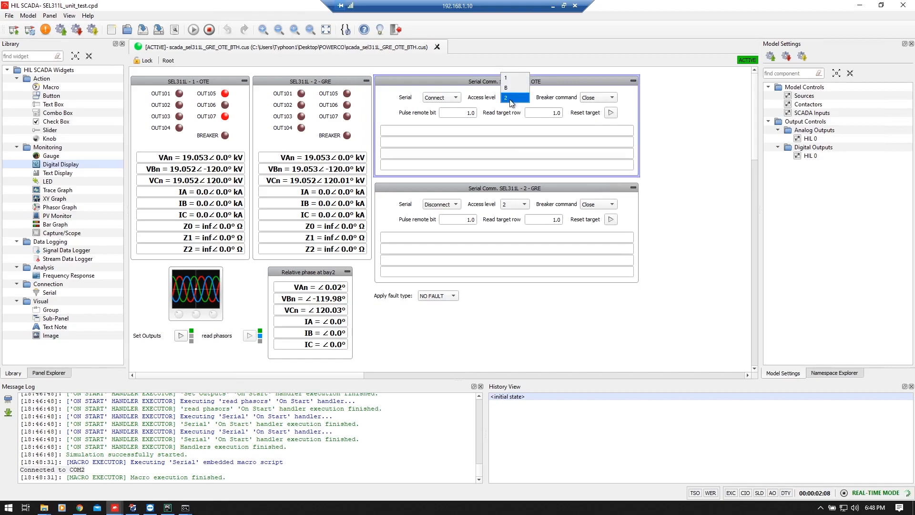
left_click(511, 99)
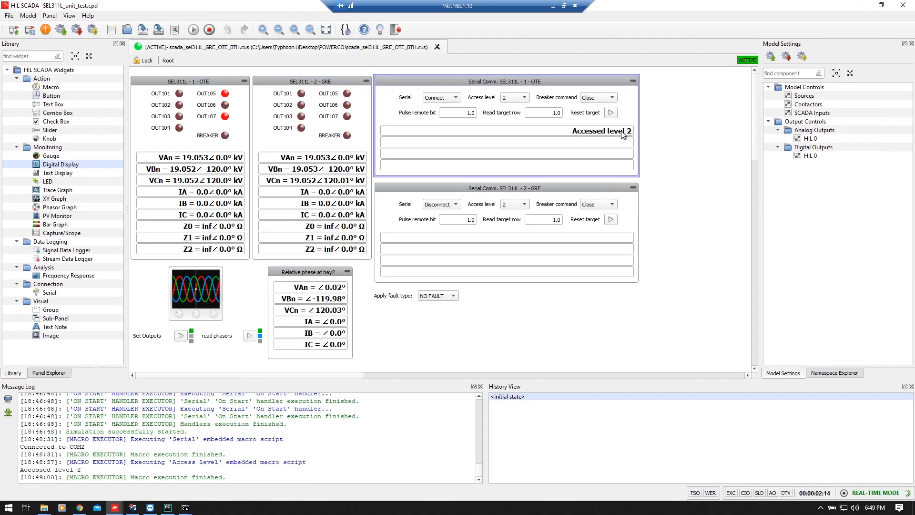
- Issue the Close breaker command for SEL311L - 1 - OTE
left_click(596, 98)
left_click(596, 98)
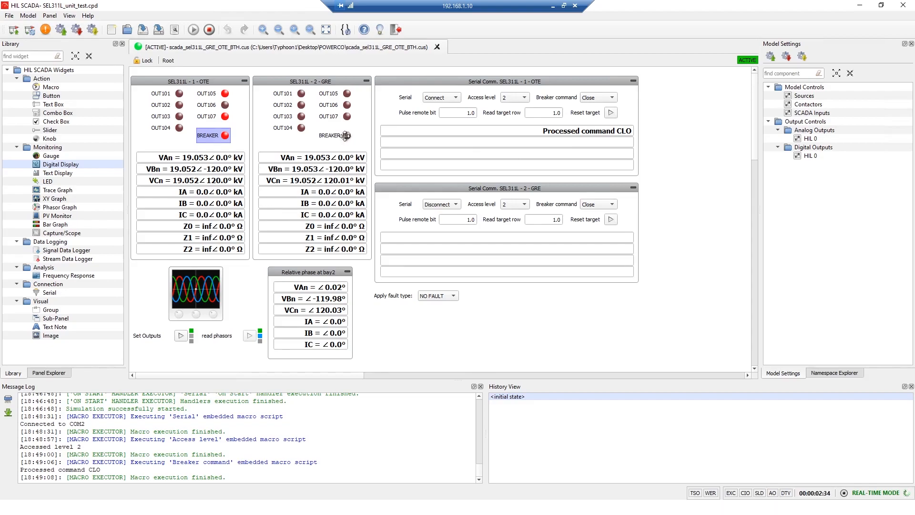
- Set Serial to Connect for SEL311L - 2 - GRE and check the connection entry in the message log
left_click(443, 208)
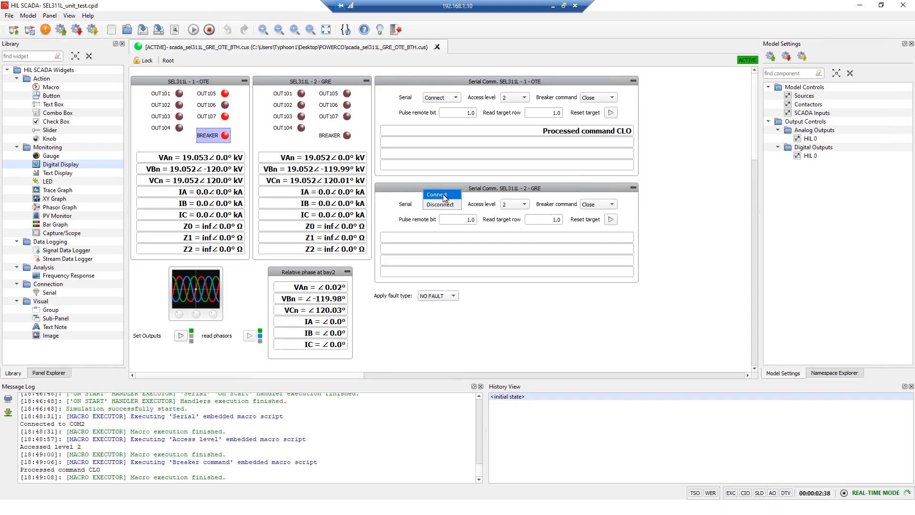
left_click(443, 195)
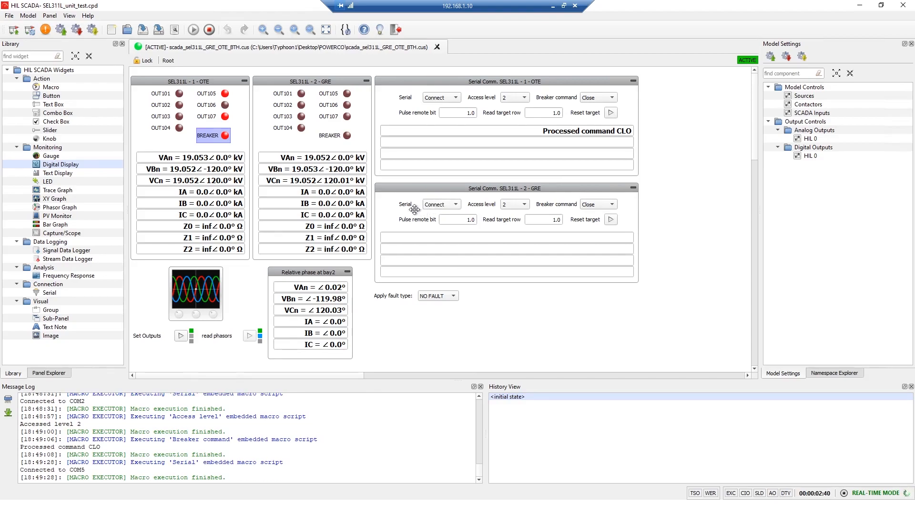
left_click_drag(85, 469, 31, 469)
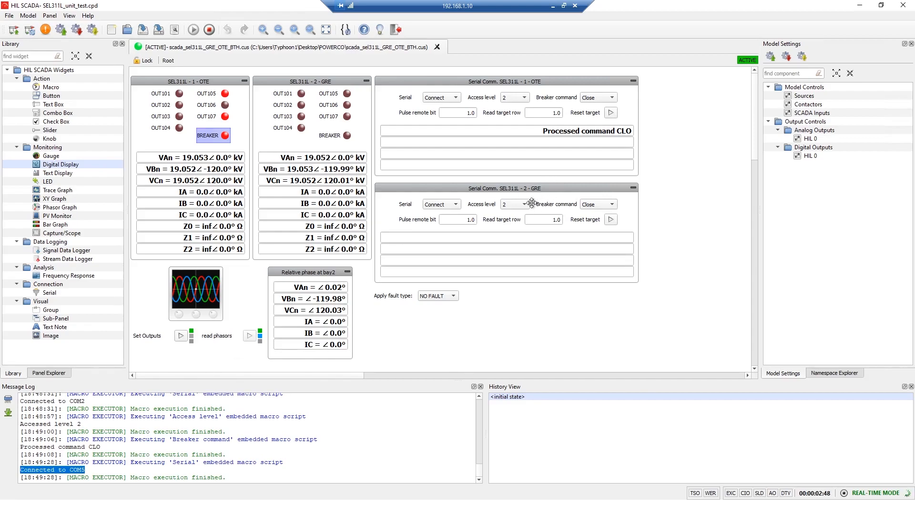
- Request access level 2 for SEL311L - 2 - GRE and issue its Close breaker command
left_click(517, 208)
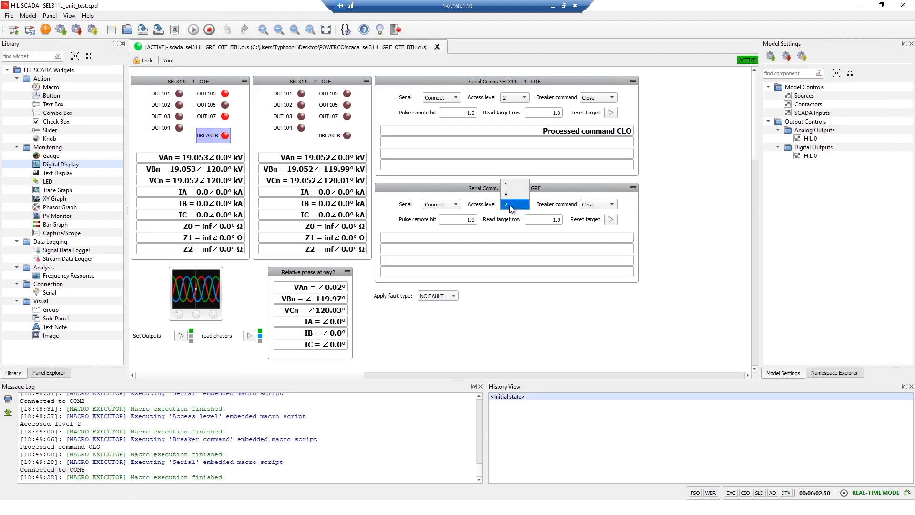
left_click(511, 205)
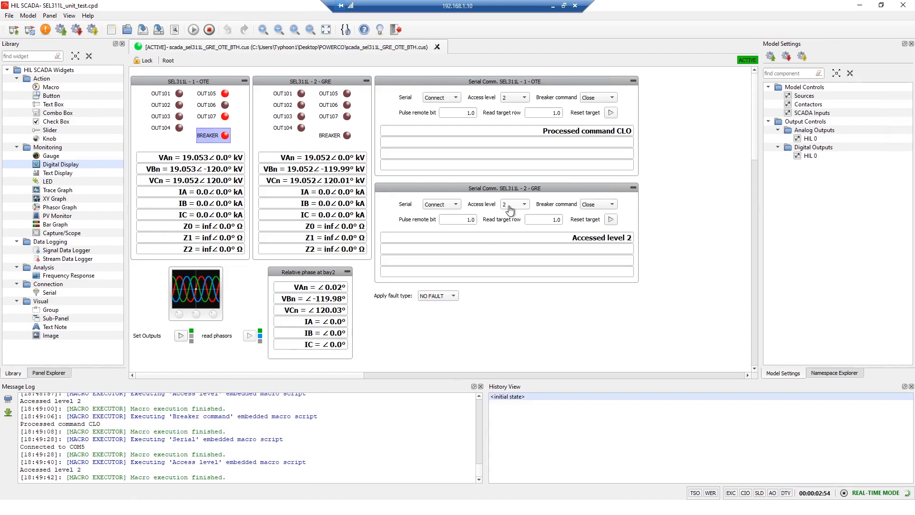
left_click(602, 205)
left_click(601, 206)
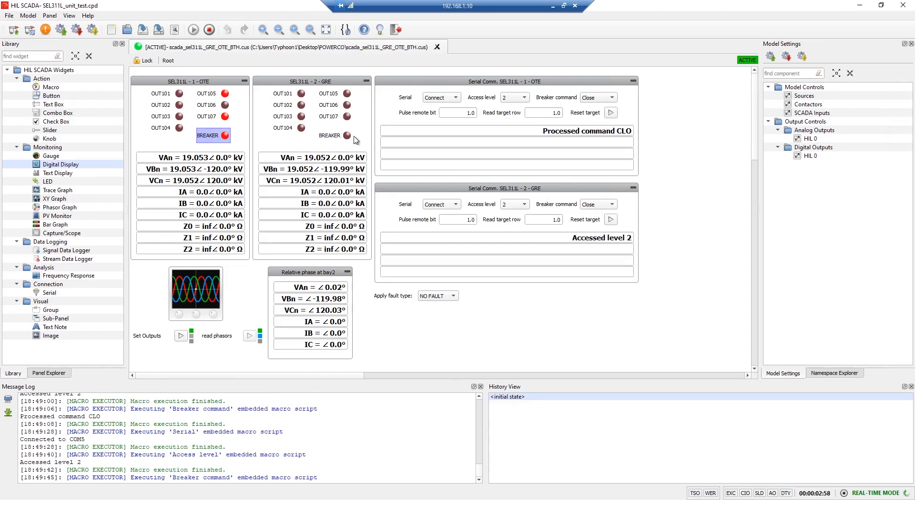
left_click(338, 134)
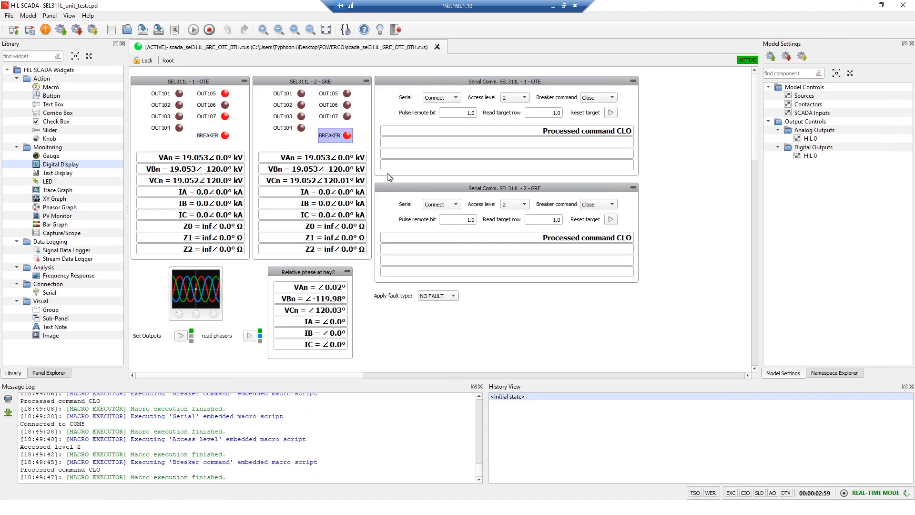
left_click(496, 303)
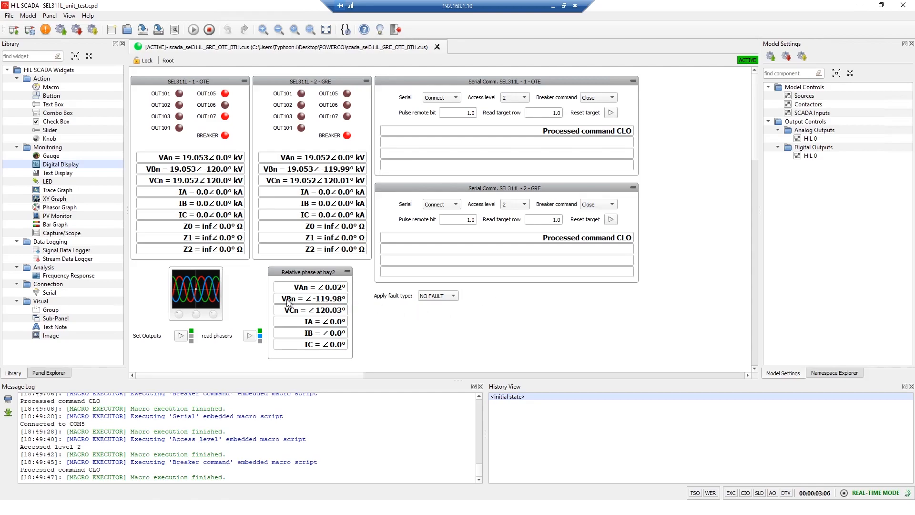
- Open the Capture/Scope widget in its own window and review its analog capture signals
double_click(199, 286)
left_click_drag(349, 106, 506, 142)
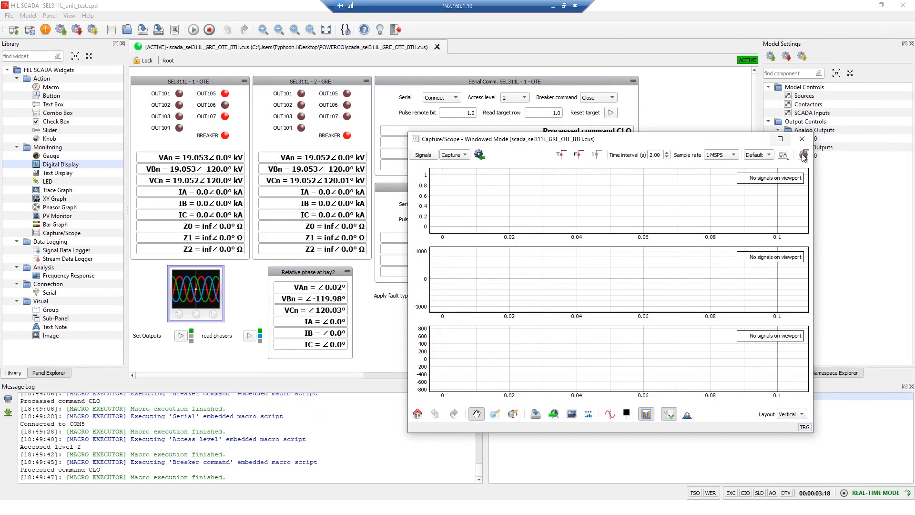
left_click(422, 155)
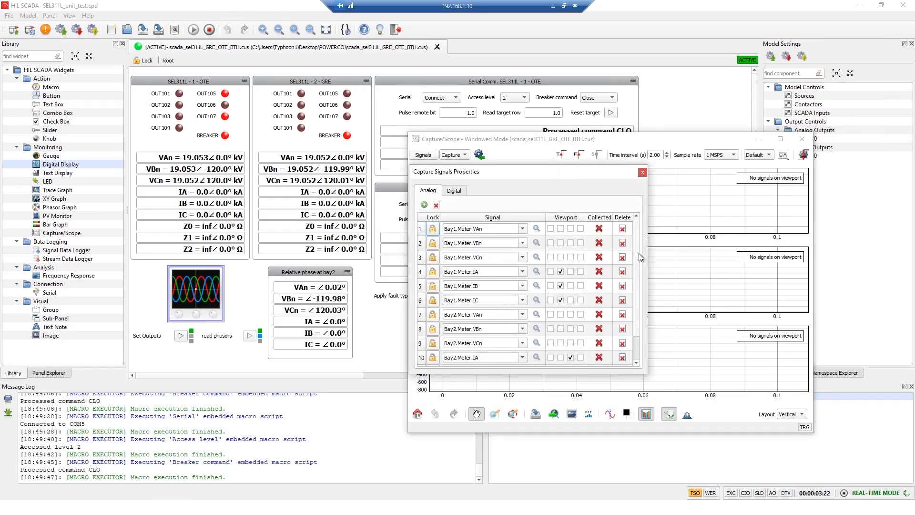
scroll(638, 257, "down", 1)
- Assign digital signals Bay1.FB_OUT101 and Bay2.FB_OUT101 to the second viewport, keeping the Dynamic Grid Fault.S1_fb signal in the first row
left_click(454, 190)
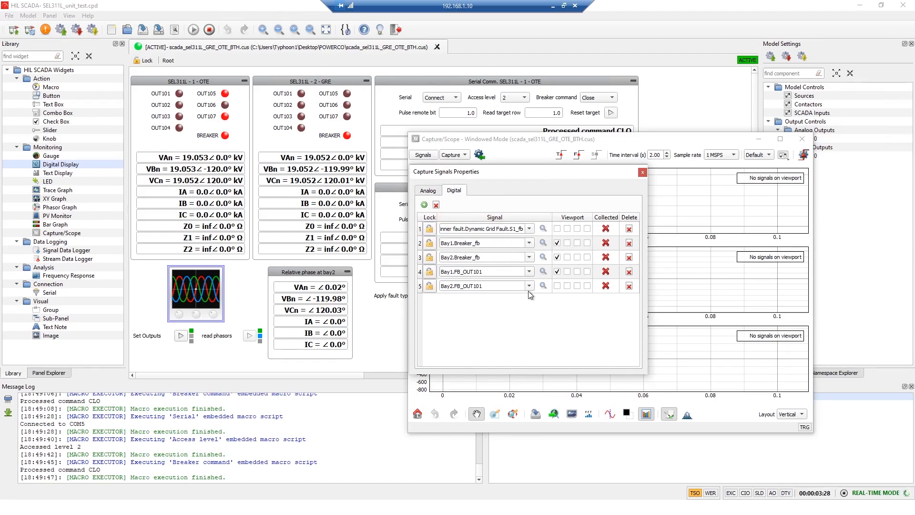
left_click(567, 271)
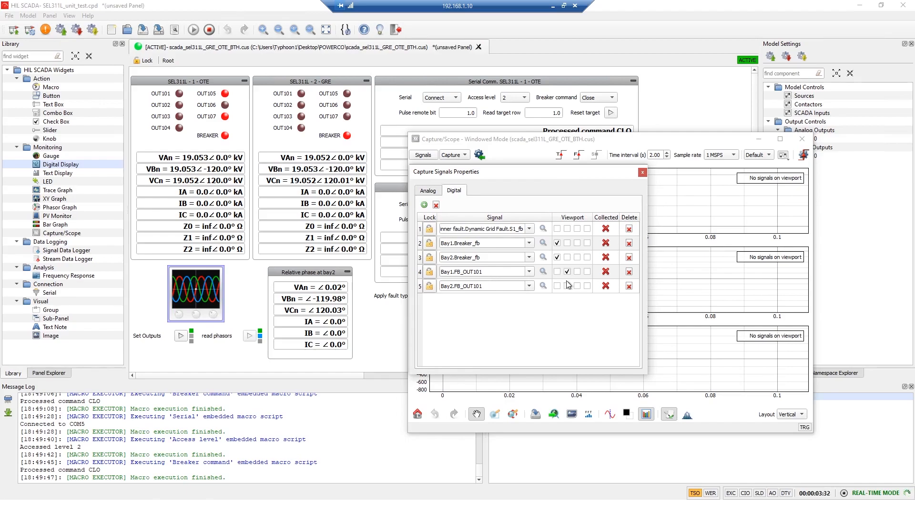
left_click(566, 286)
left_click(530, 229)
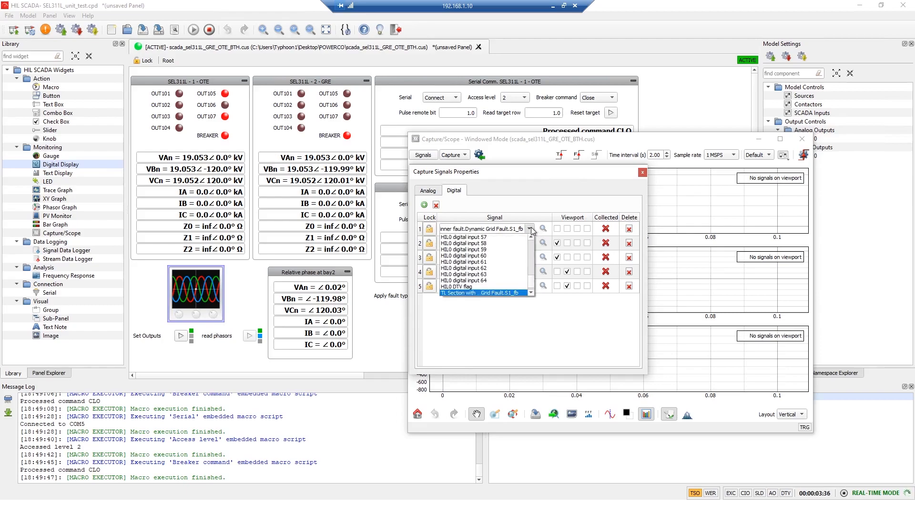
left_click(500, 293)
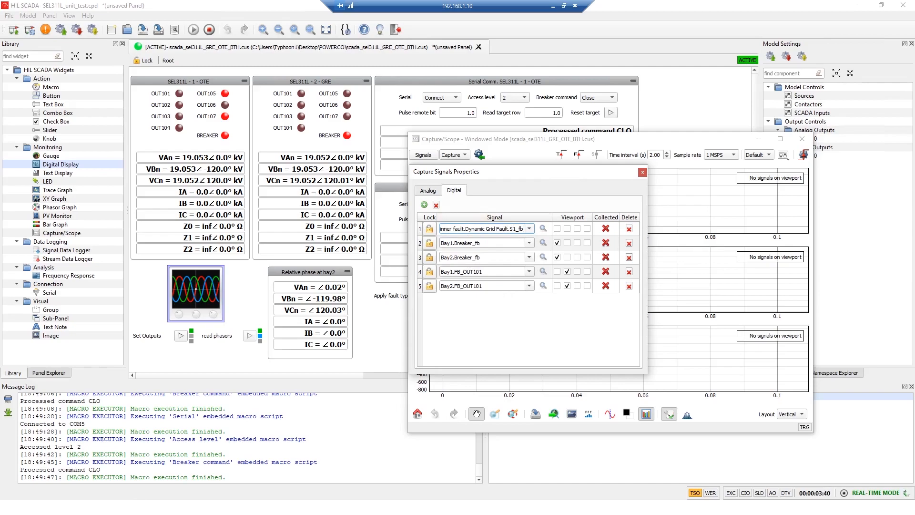
left_click(642, 173)
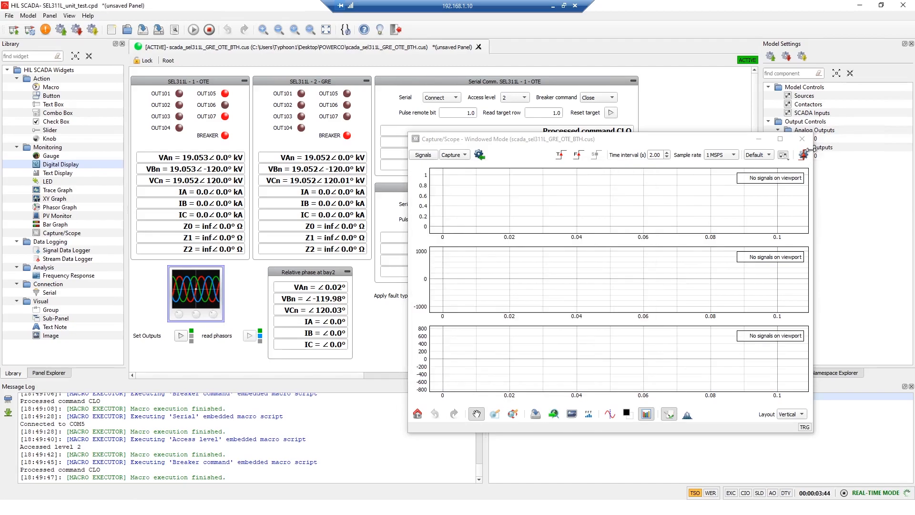
- Set the digital capture trigger to TL Section with inner fault.Dynamic Grid Fault.S1_fb on the rising edge with a 15% offset
left_click(804, 157)
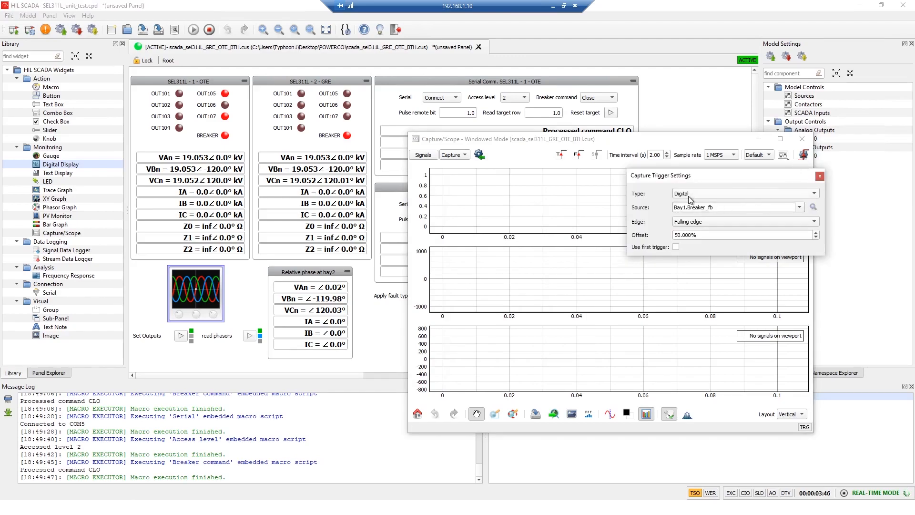
left_click(799, 207)
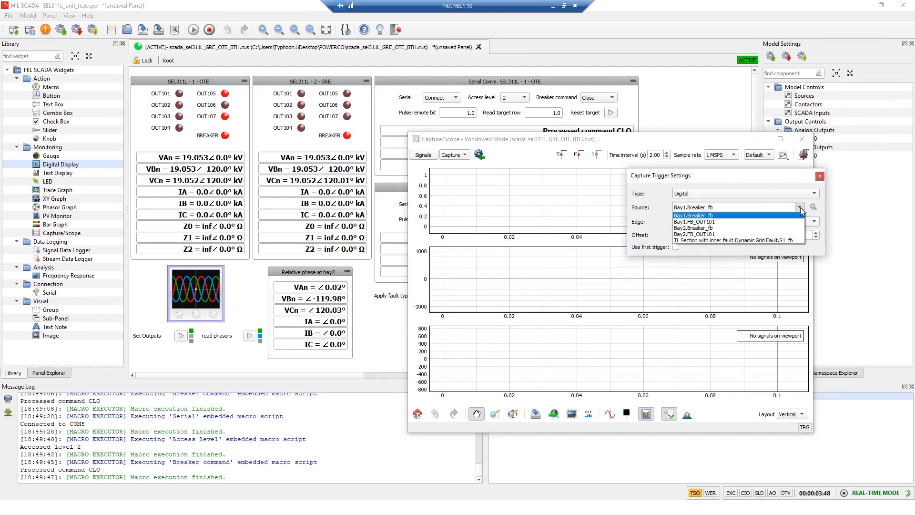
left_click(756, 240)
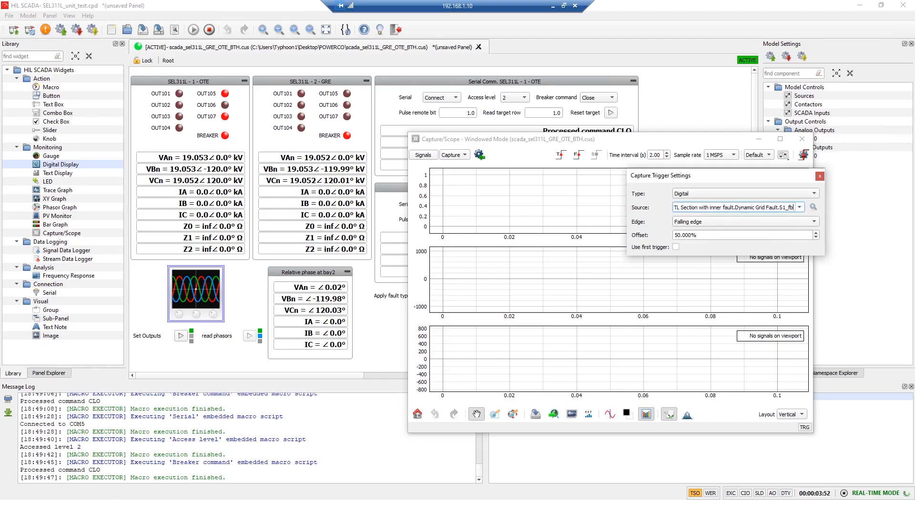
left_click(707, 222)
left_click(701, 212)
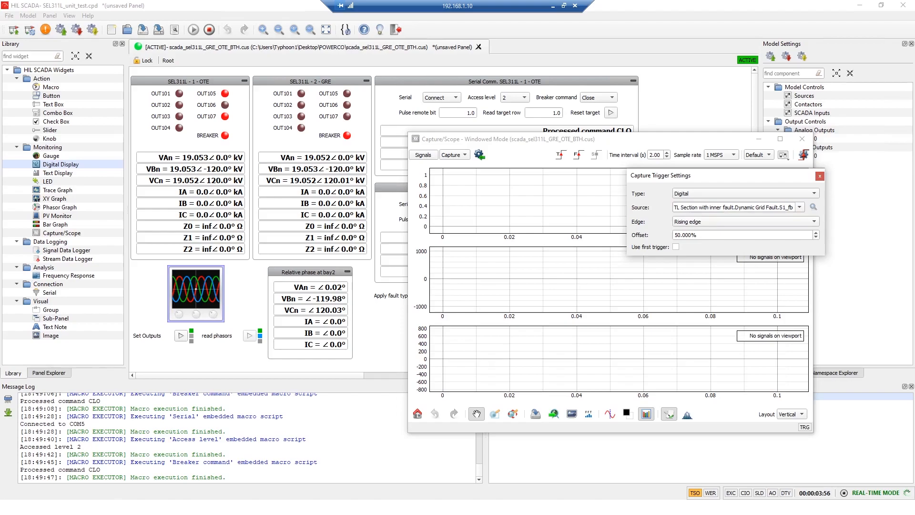
left_click(697, 235)
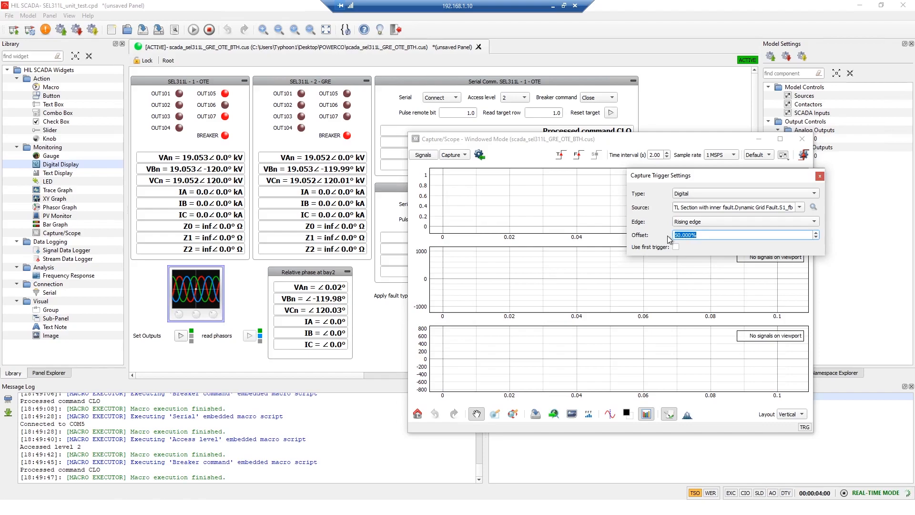
type("15")
key("Return")
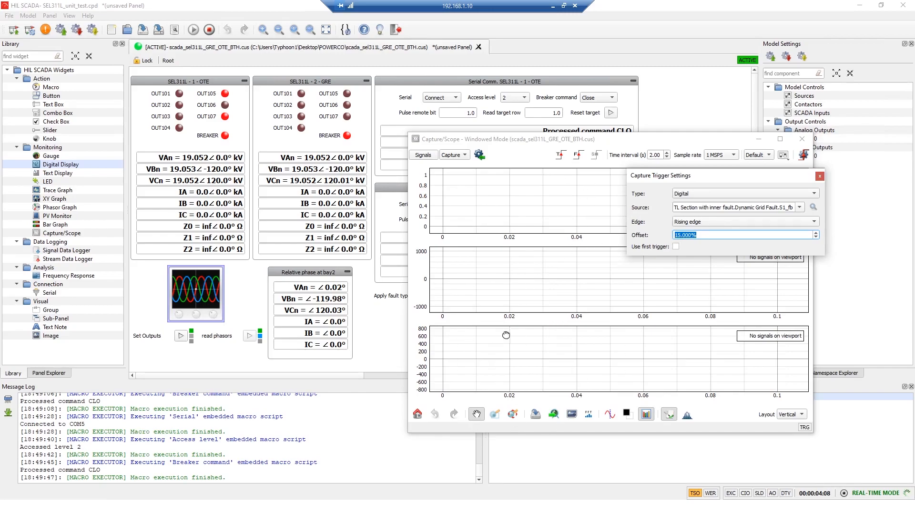
- Start the triggered capture and apply an A-B-C fault, keeping the scope window clear of the fault type selection
left_click(562, 156)
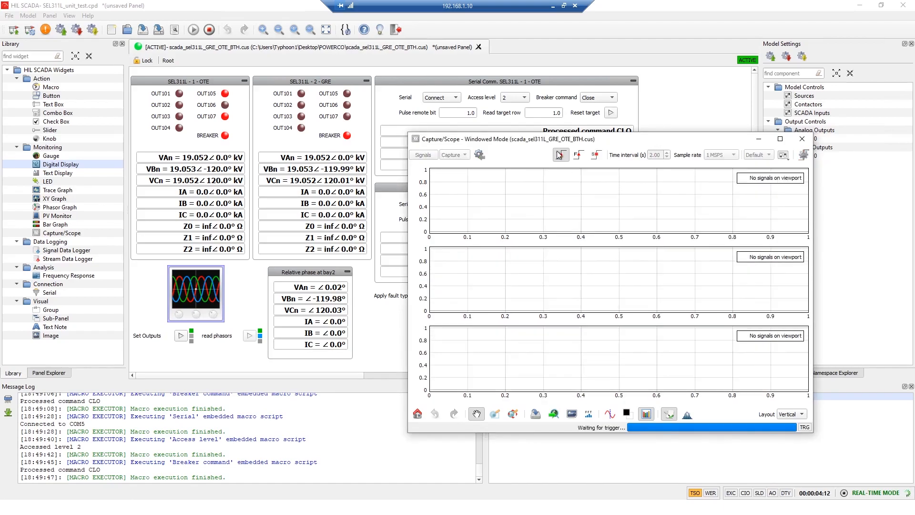
left_click_drag(638, 139, 773, 191)
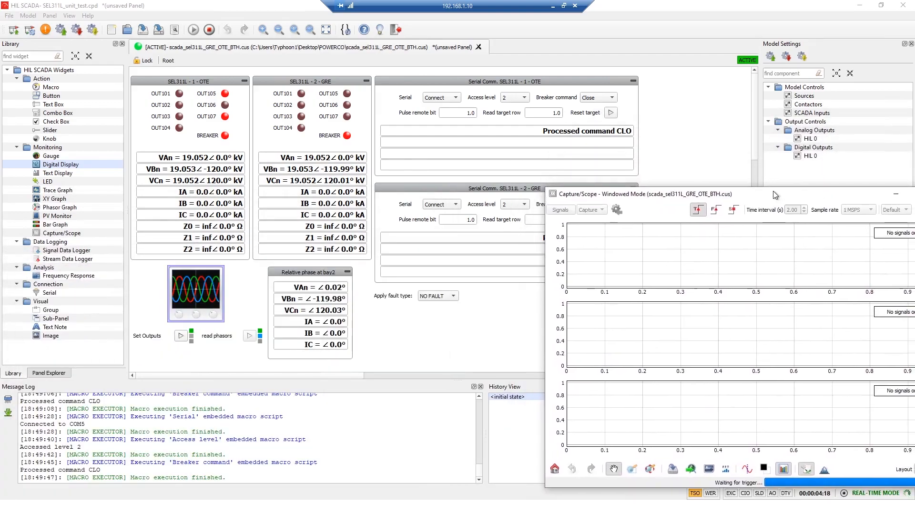
left_click(435, 299)
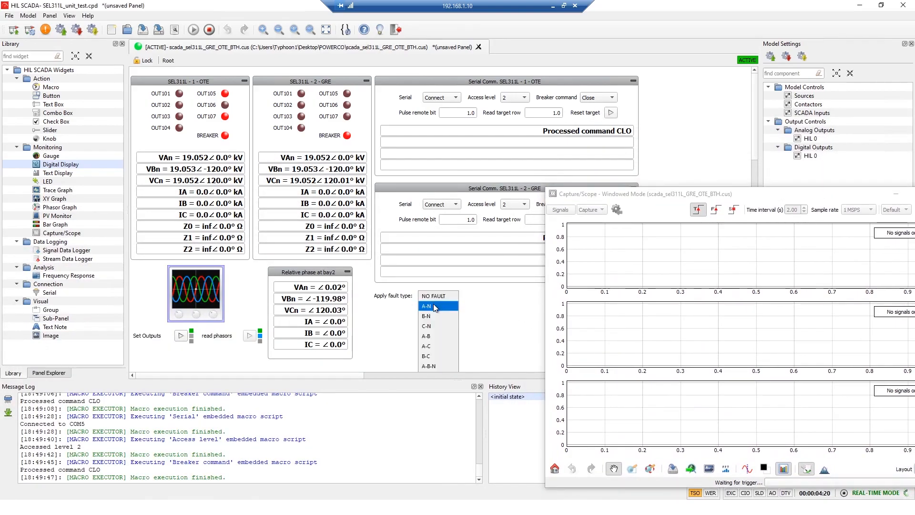
scroll(467, 321, "down", 3)
left_click(436, 161)
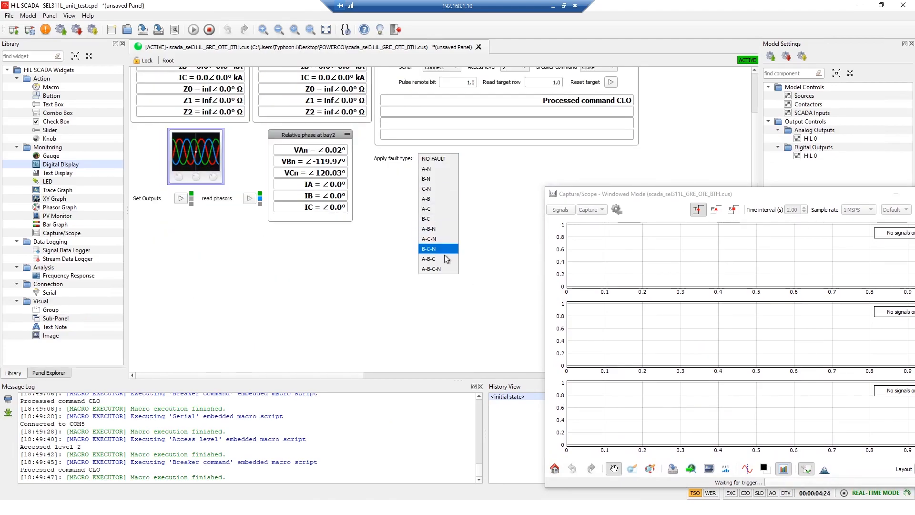
scroll(445, 258, "up", 2)
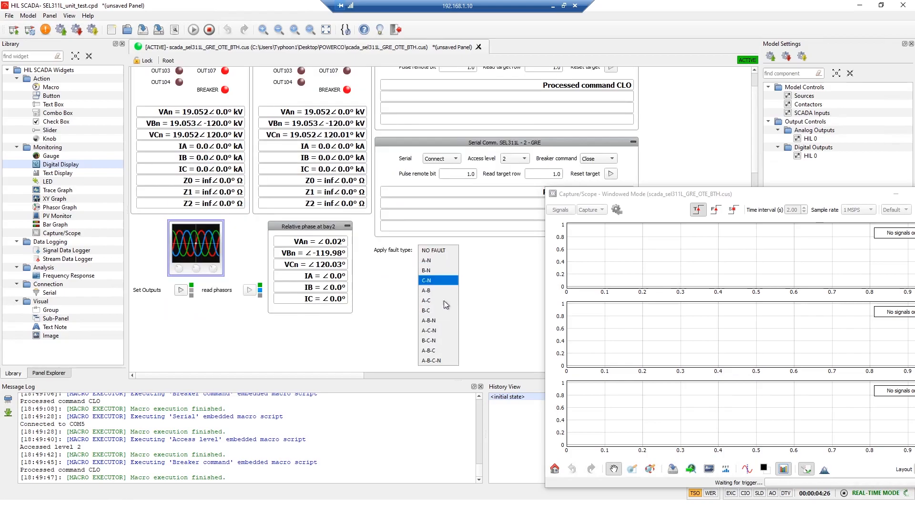
left_click(434, 351)
scroll(401, 171, "up", 1)
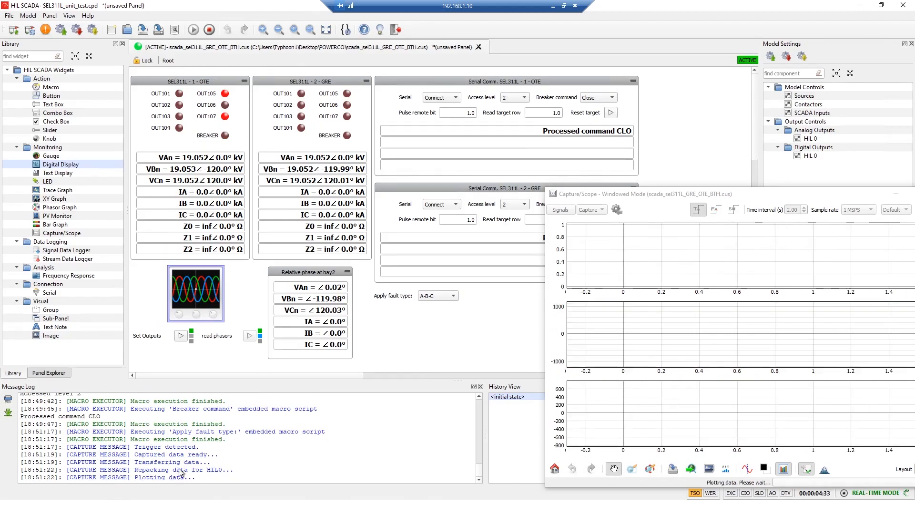
- Examine the captured waveforms and check the list of collected digital signals
left_click_drag(758, 197, 521, 158)
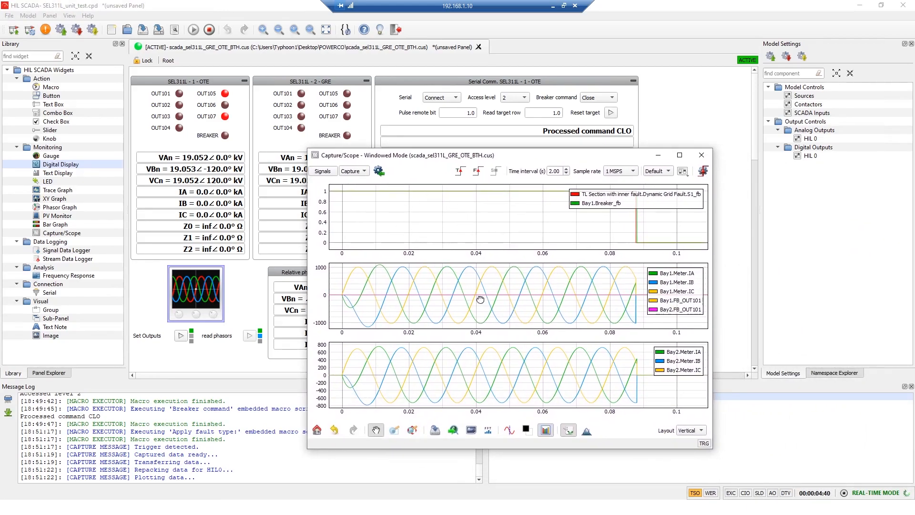
left_click(322, 171)
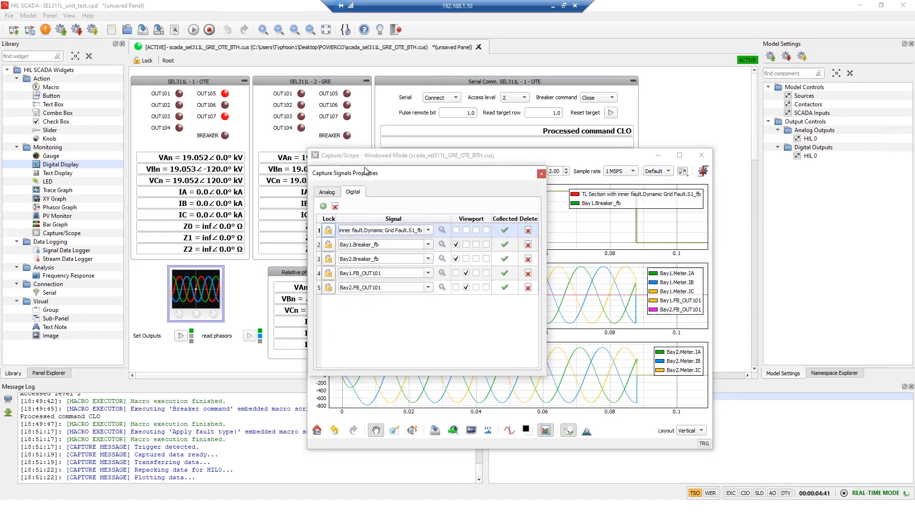
left_click(636, 228)
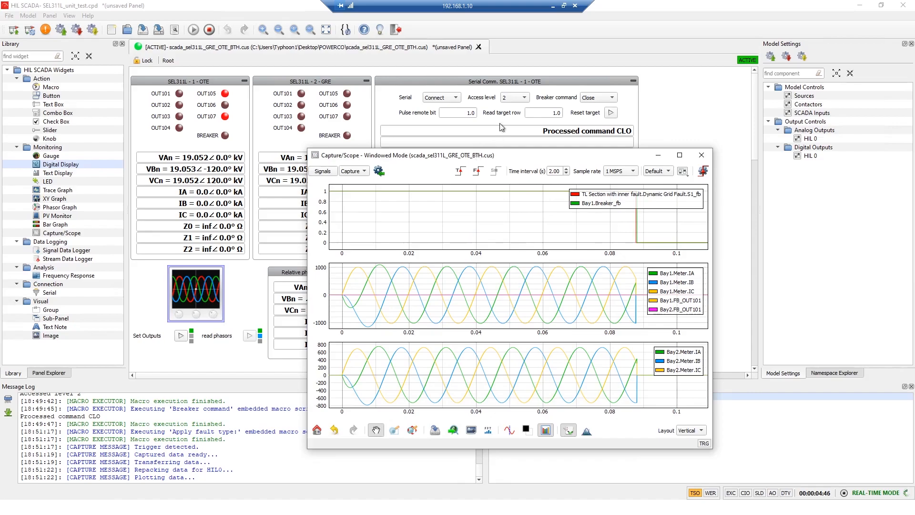
- Add a cursor at the fault start, about 0 s, on the Bay1 current plot and move the signal data window off the plots
left_click_drag(478, 155, 511, 89)
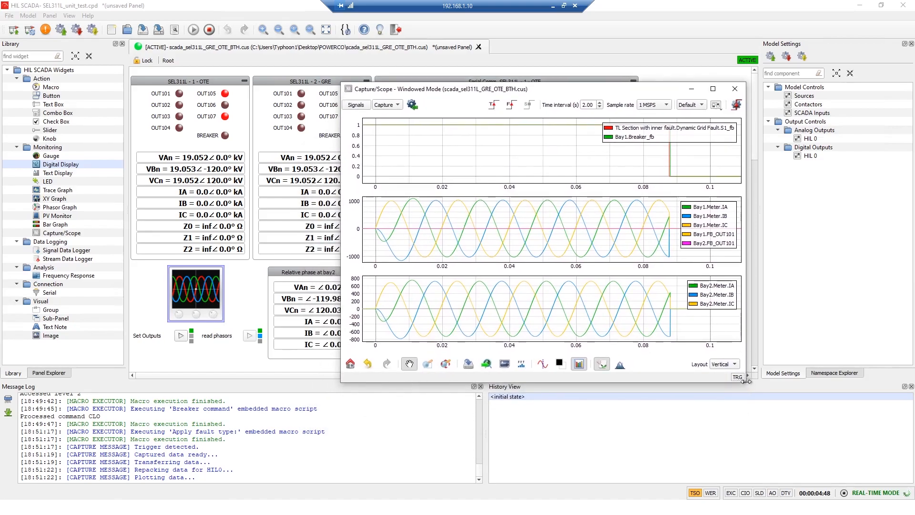
right_click(377, 233)
left_click(392, 241)
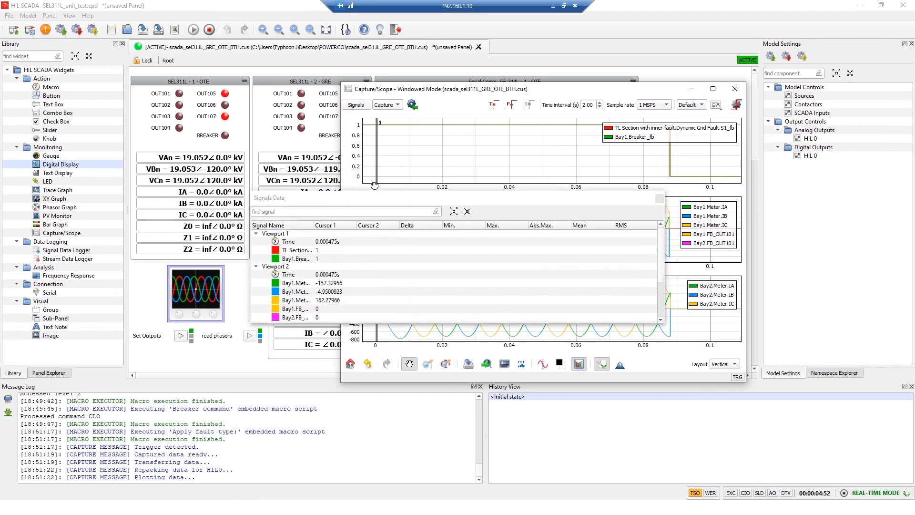
left_click_drag(403, 177, 403, 364)
left_click(376, 260)
left_click_drag(376, 251, 375, 250)
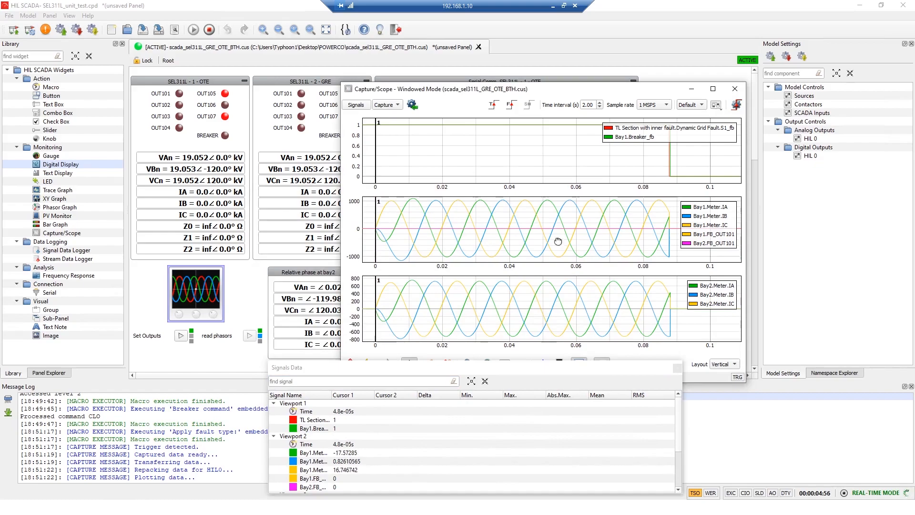
- Add a second cursor at the fault clearing, about 0.0879 s, on the Bay1 current plot and move the signal data window off the scope controls
right_click(671, 230)
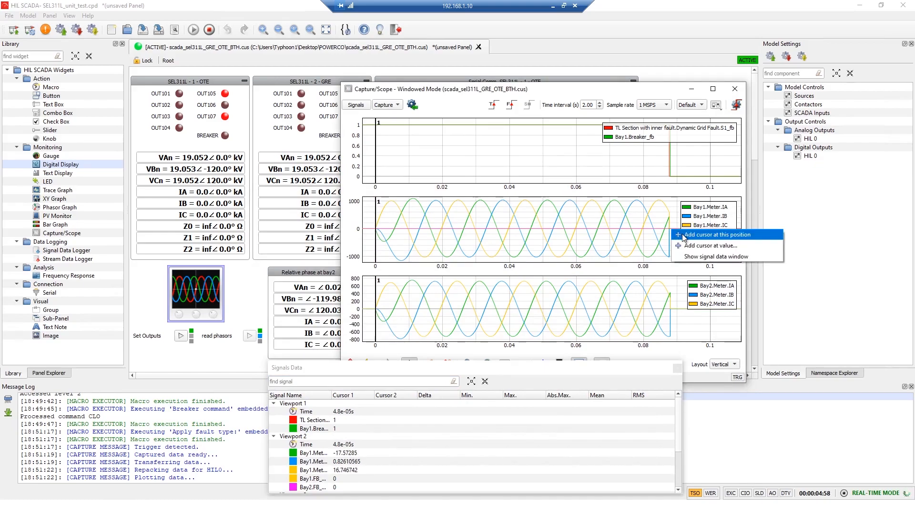
left_click(683, 237)
left_click_drag(673, 223, 668, 223)
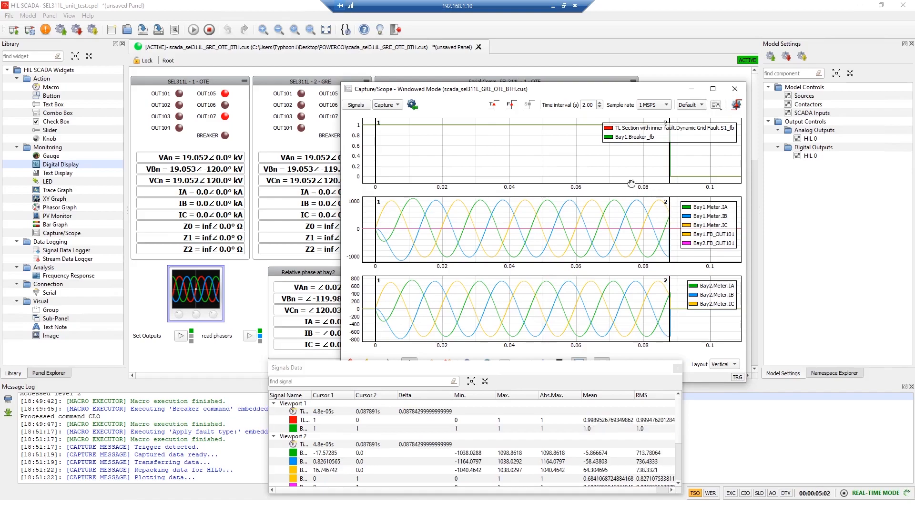
left_click_drag(427, 374, 426, 406)
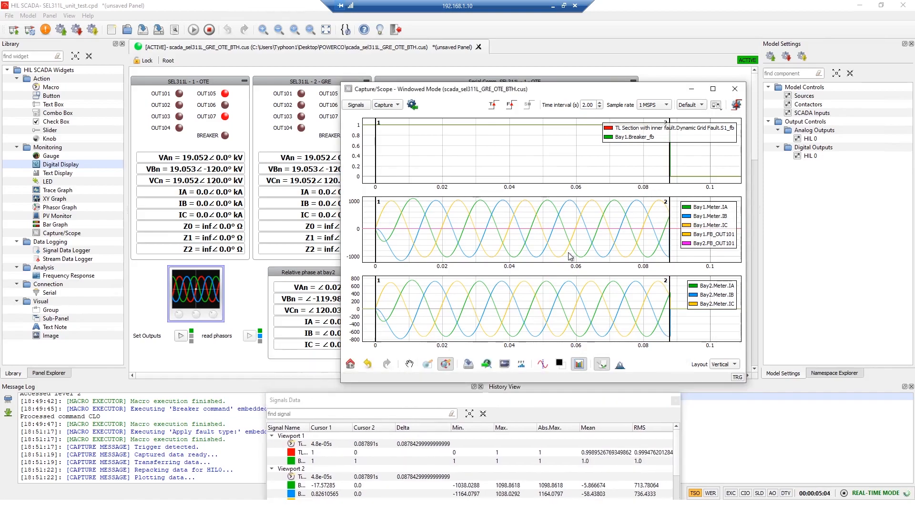
- Align the second cursor with the S1_fb falling edge at about 0.0878 s, and finally with the Bay1.Breaker_fb falling edge at about 0.0881 s
left_click_drag(676, 160, 676, 160)
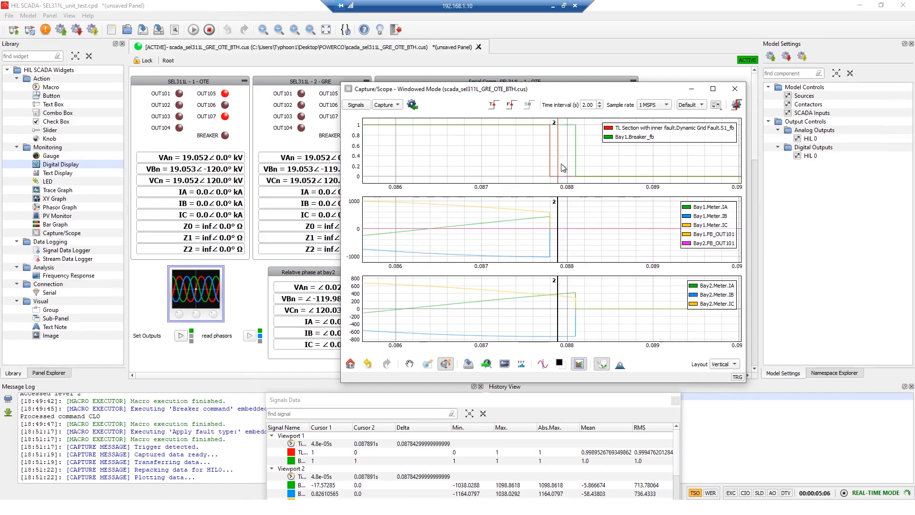
left_click_drag(557, 166, 551, 166)
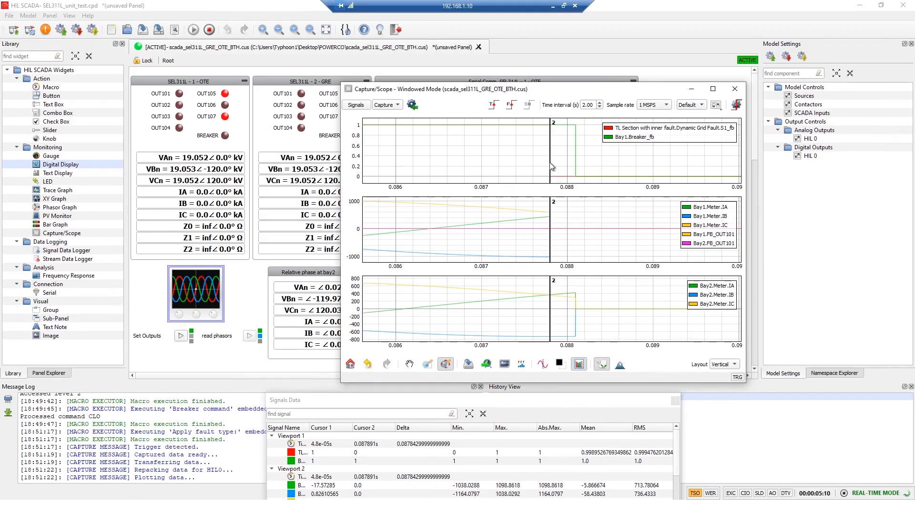
left_click_drag(550, 163, 576, 163)
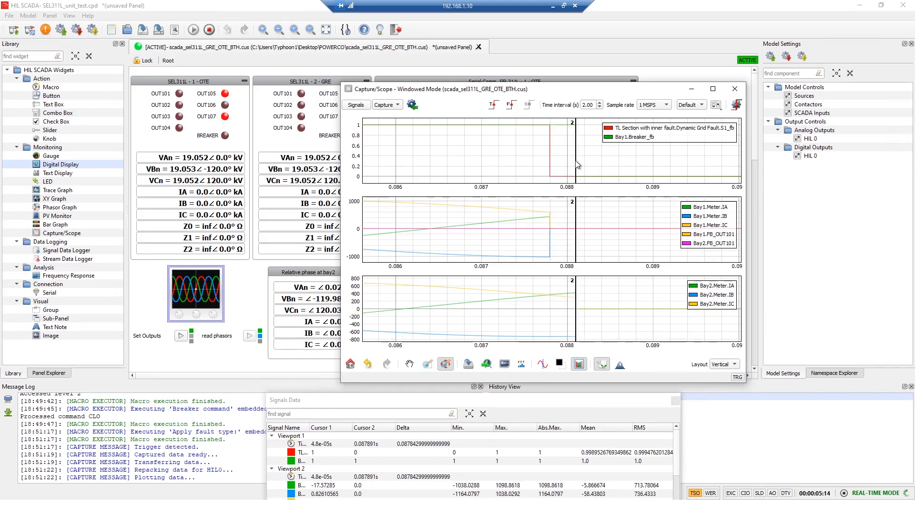
- Examine the full capture and the interval from about 0.1 s before the fault to just after the breaker opens, with both cursors in view
left_click(350, 363)
left_click_drag(421, 406, 453, 395)
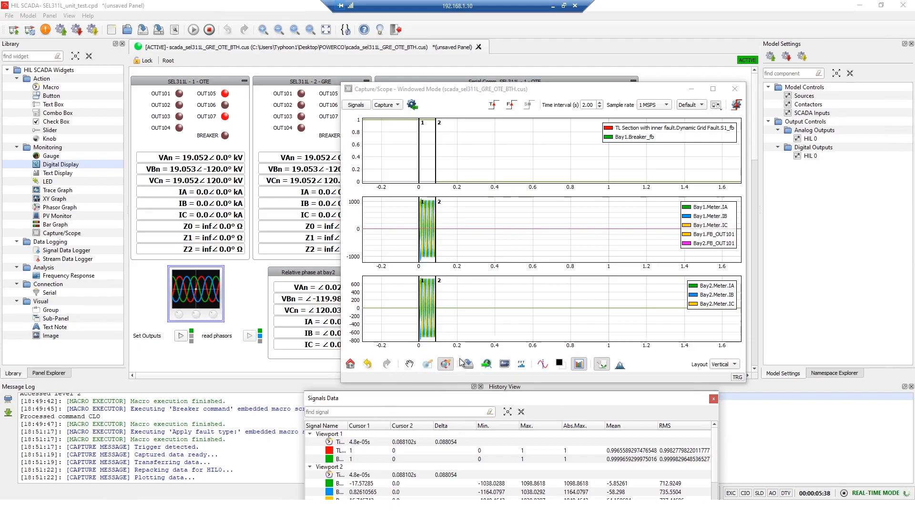
left_click_drag(389, 212, 609, 229)
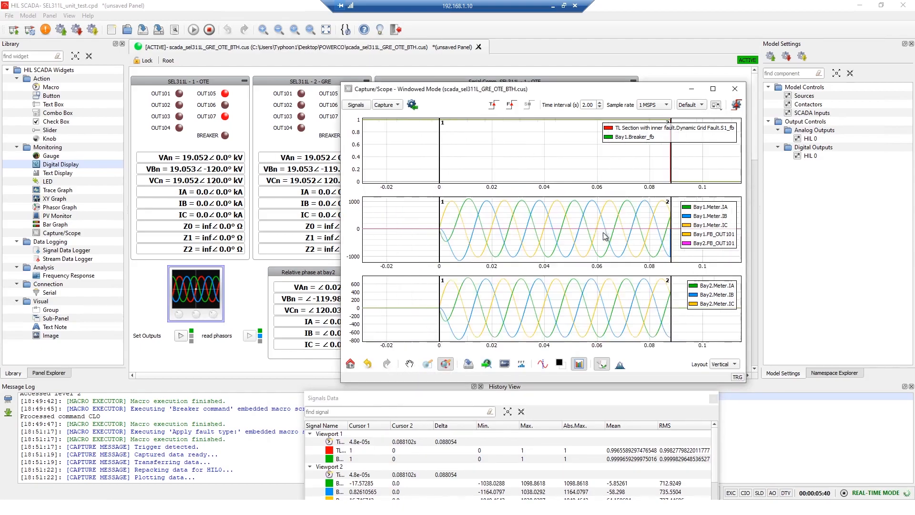
left_click(350, 363)
left_click_drag(410, 310, 667, 312)
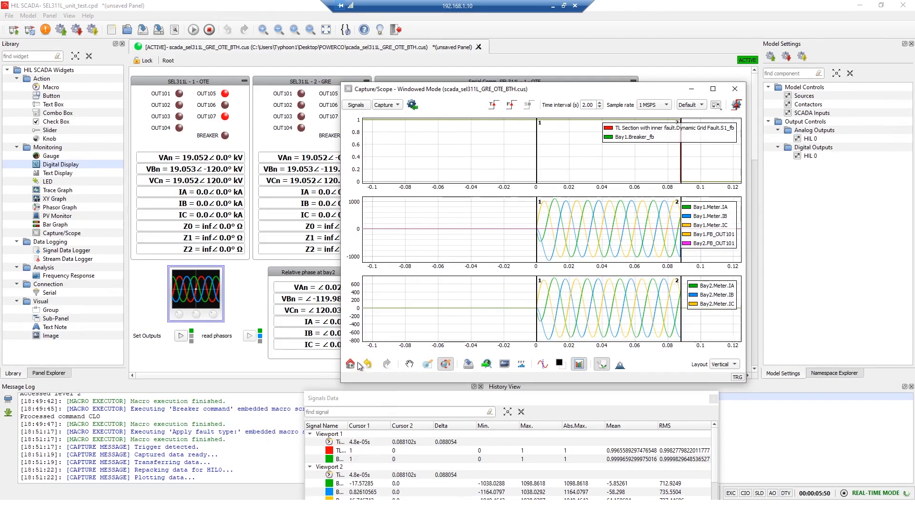
- Move the scope and signal data windows clear of both SEL311L serial communication panels and the fault type selection
left_click_drag(477, 95, 663, 346)
left_click_drag(501, 399, 265, 324)
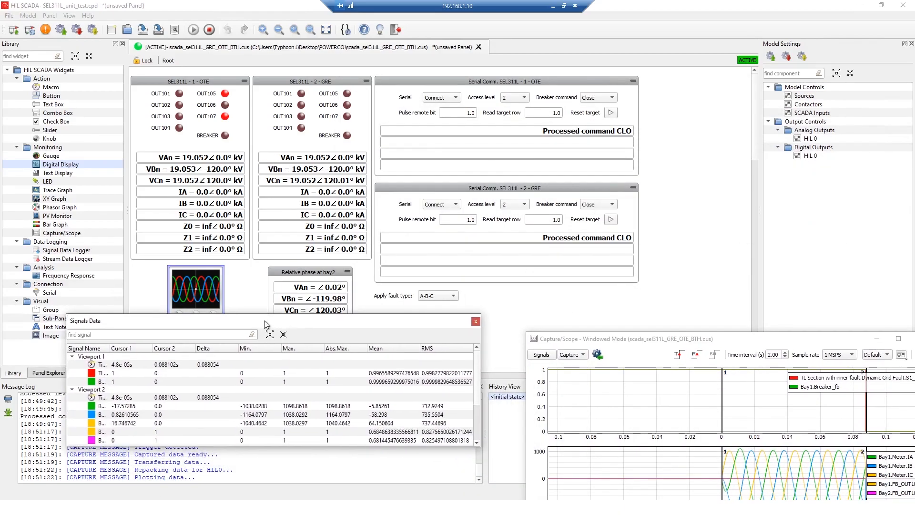
left_click_drag(631, 339, 585, 311)
left_click_drag(338, 322, 306, 315)
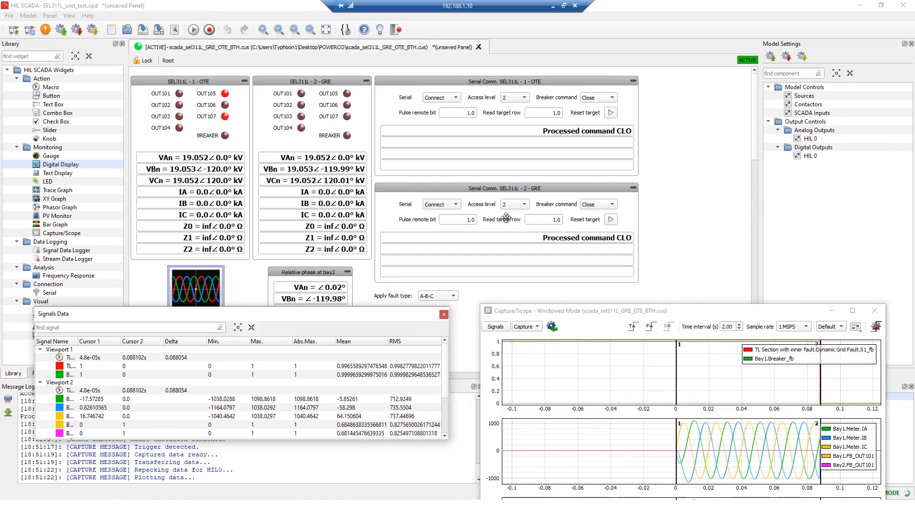
- Read target row 1 from both SEL311L relays, OTE and GRE, over serial communication
left_click(554, 113)
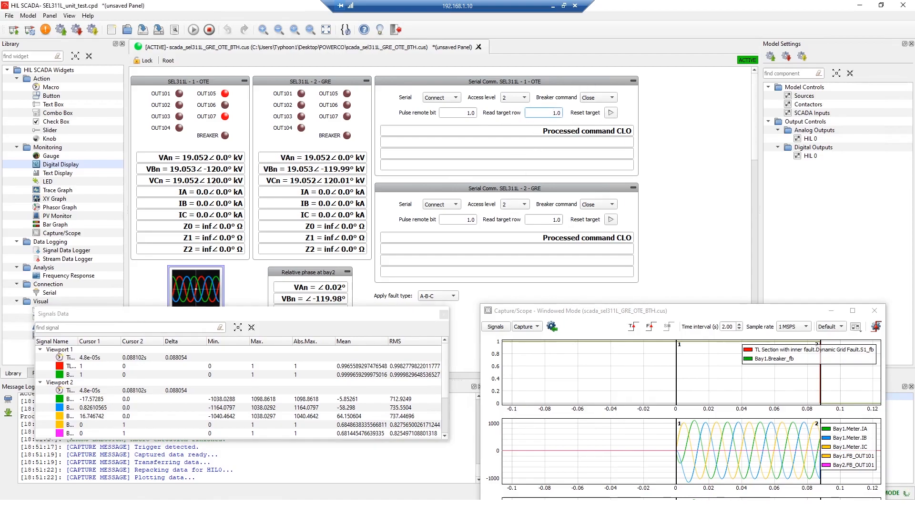
key("Return")
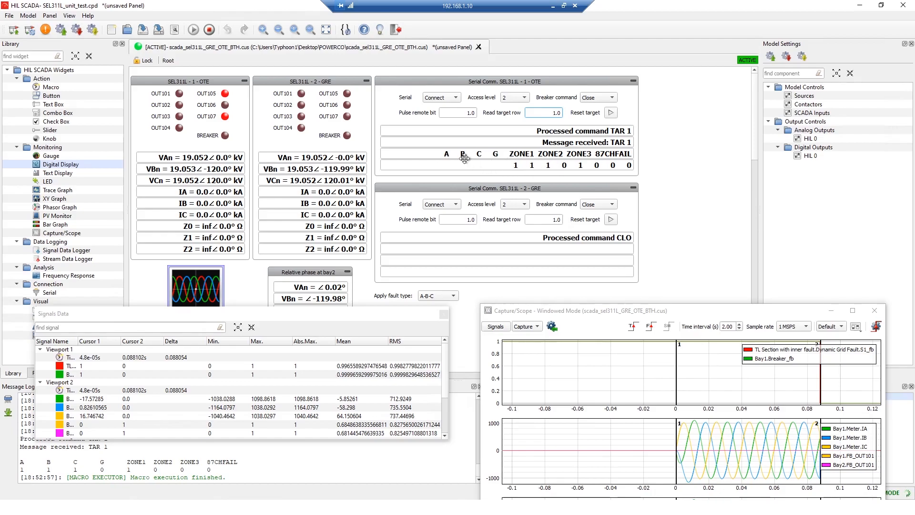
left_click(554, 220)
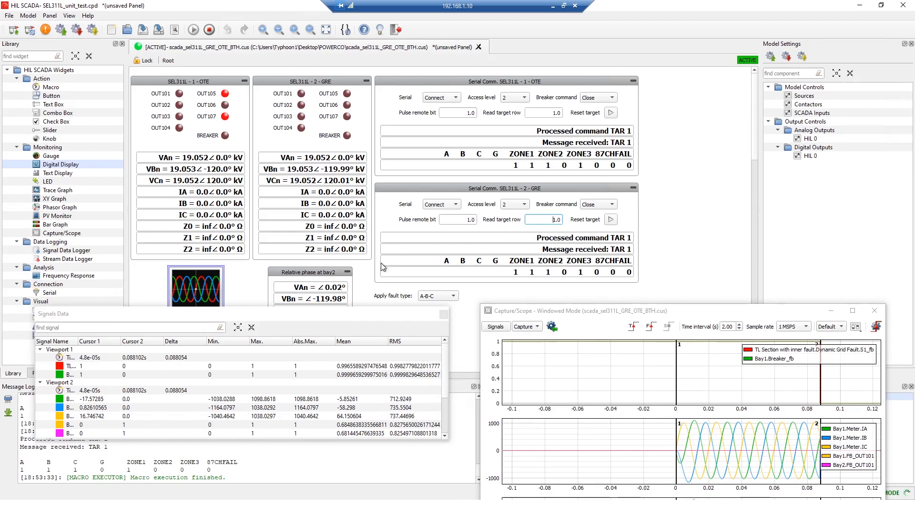
left_click_drag(367, 316, 396, 311)
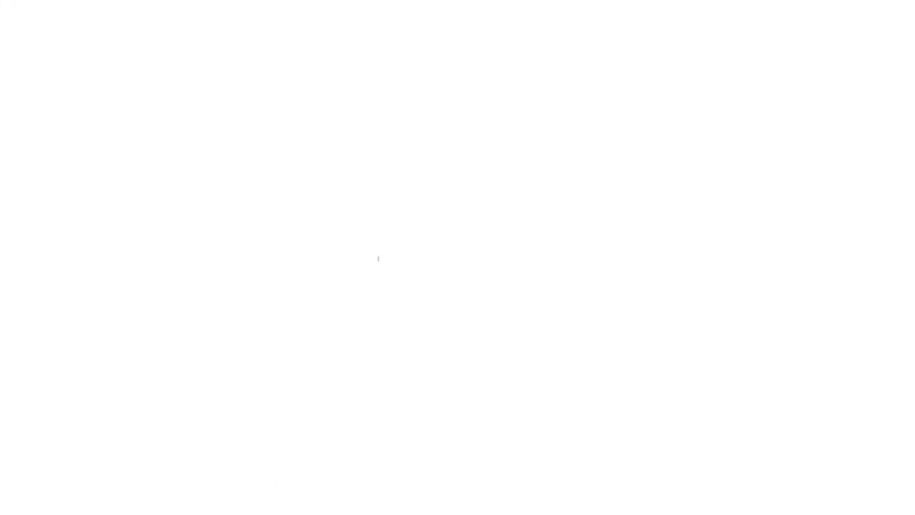